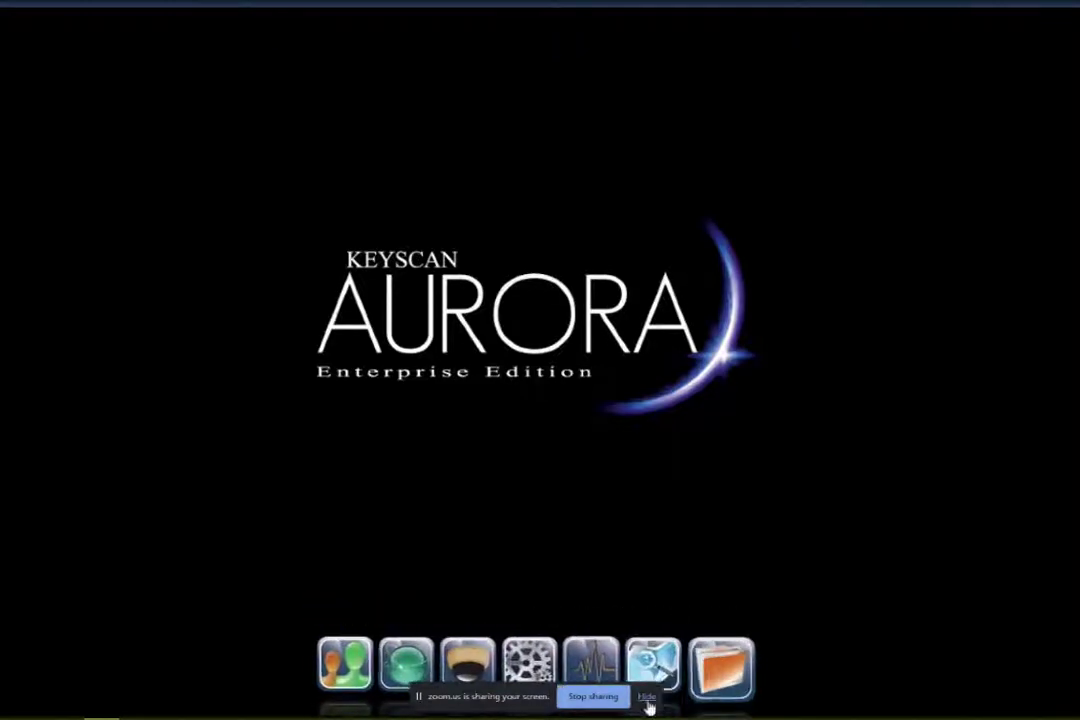
left_click(647, 698)
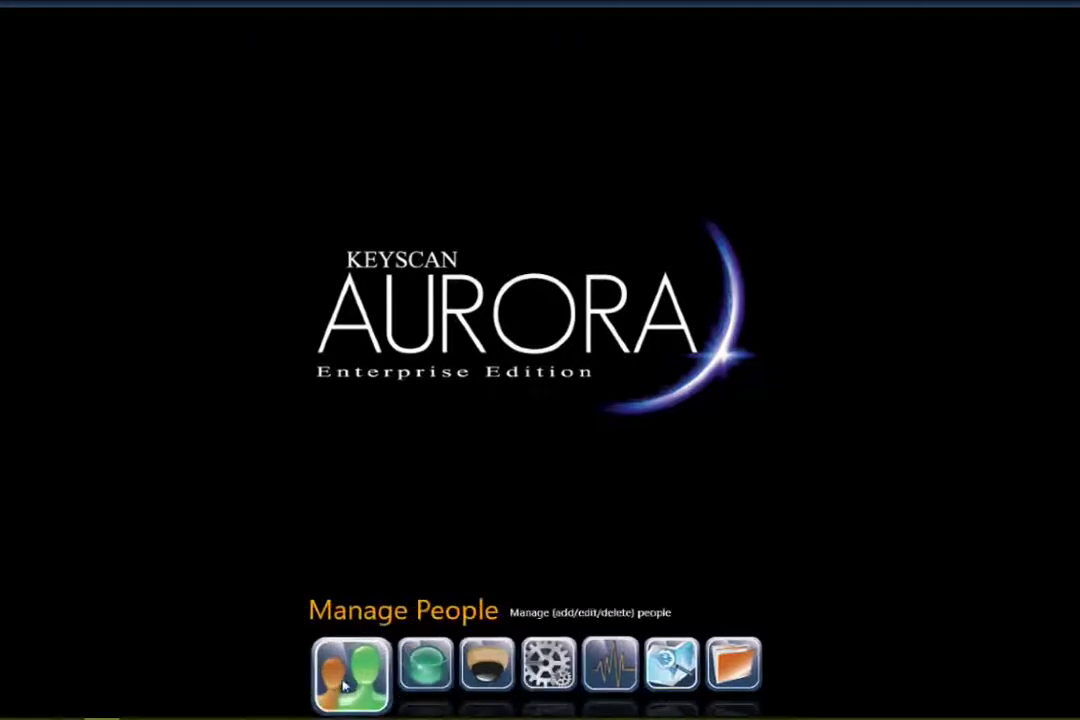
left_click(433, 667)
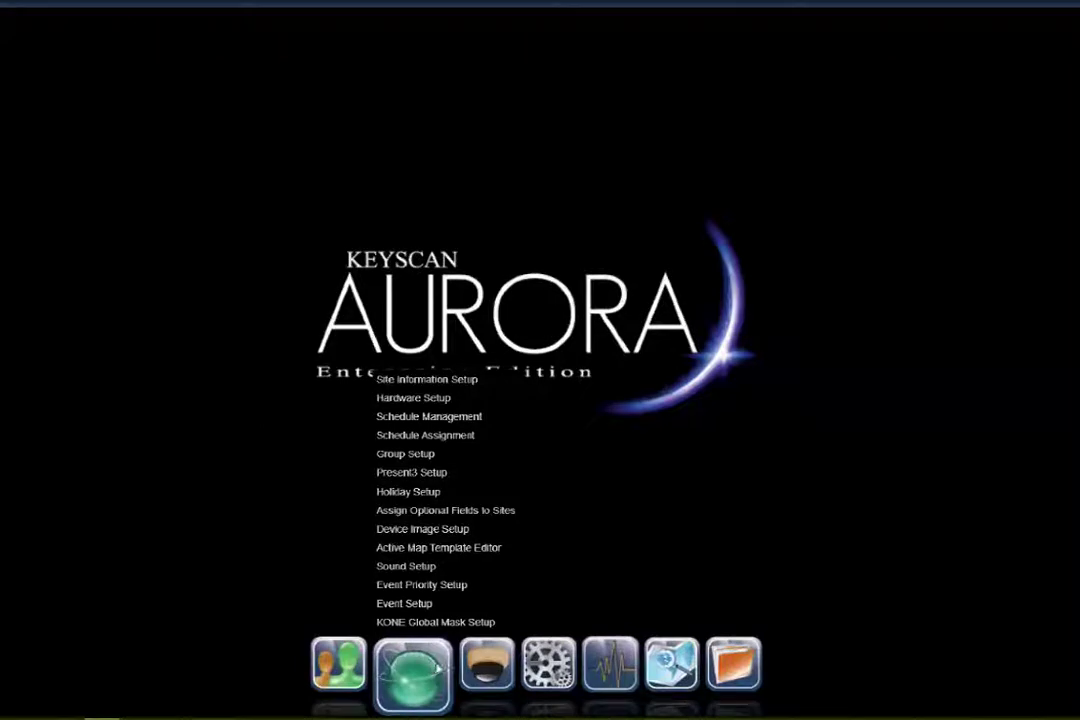
left_click(478, 670)
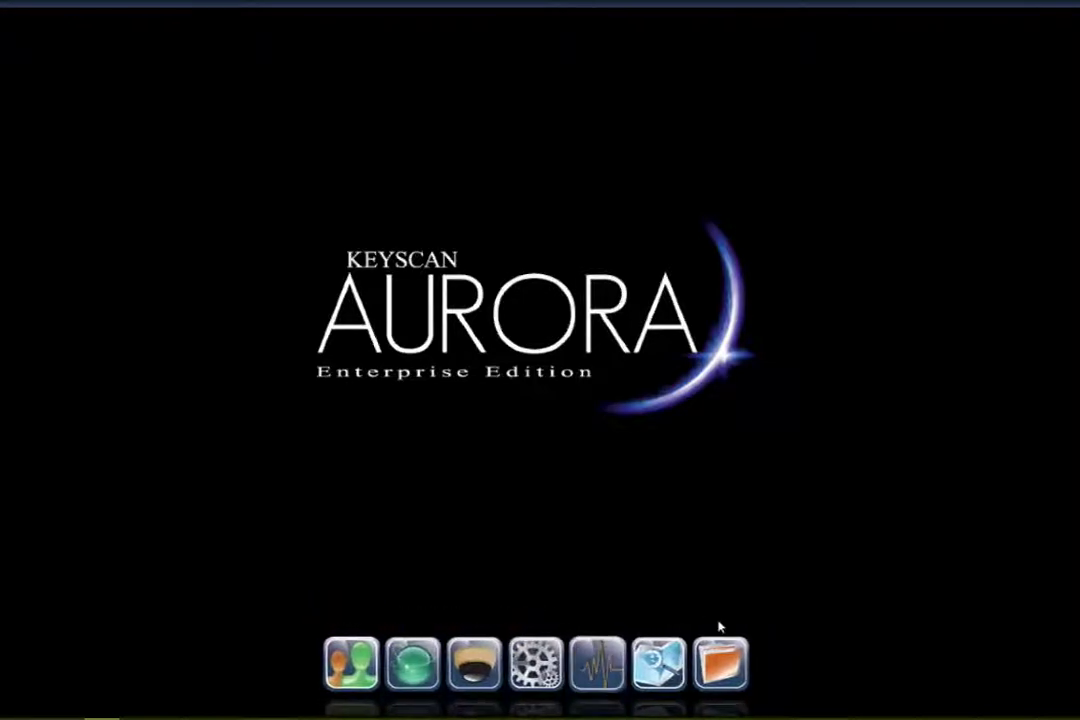
key("XF86AudioRaiseVolume")
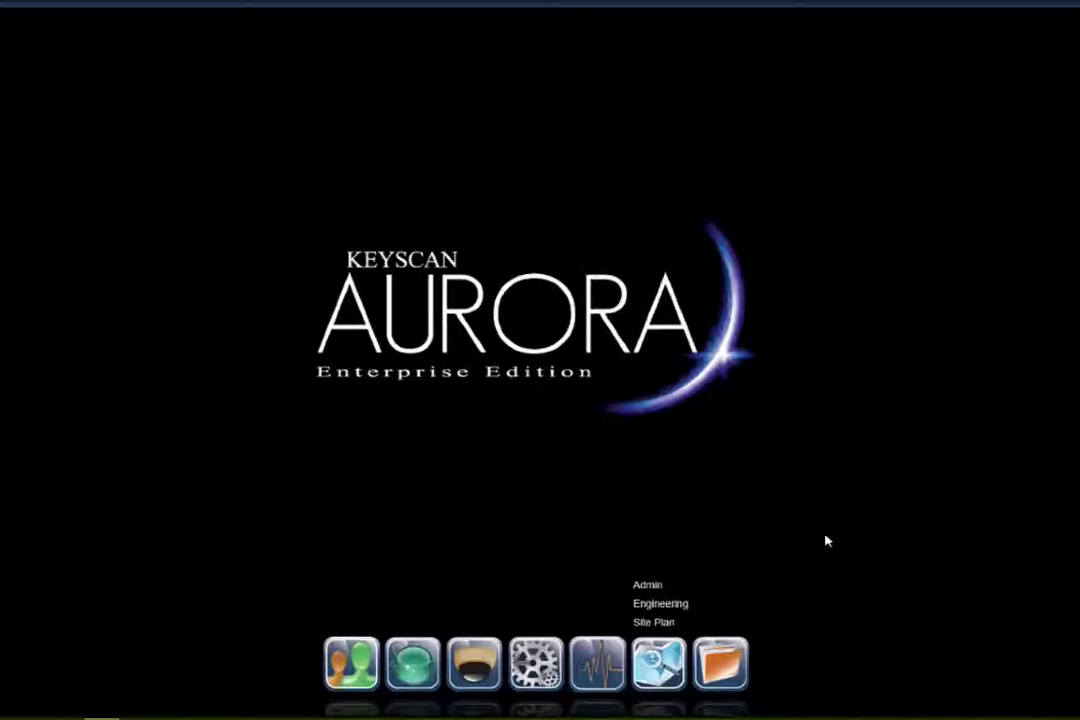
left_click(725, 677)
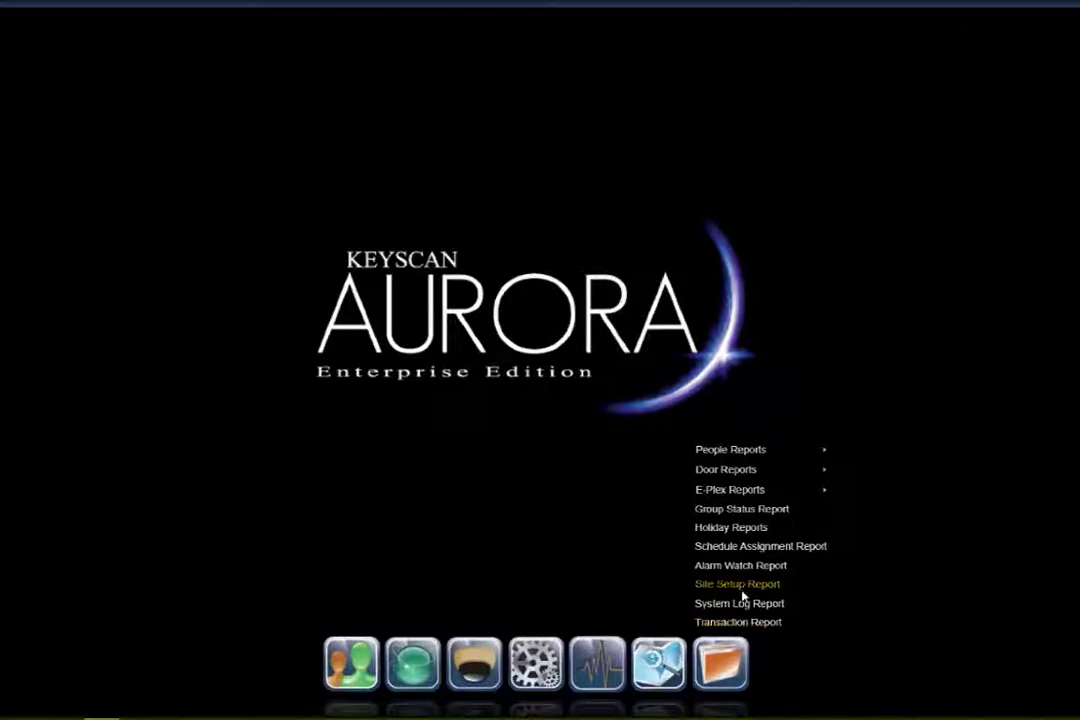
mouse_move(773, 450)
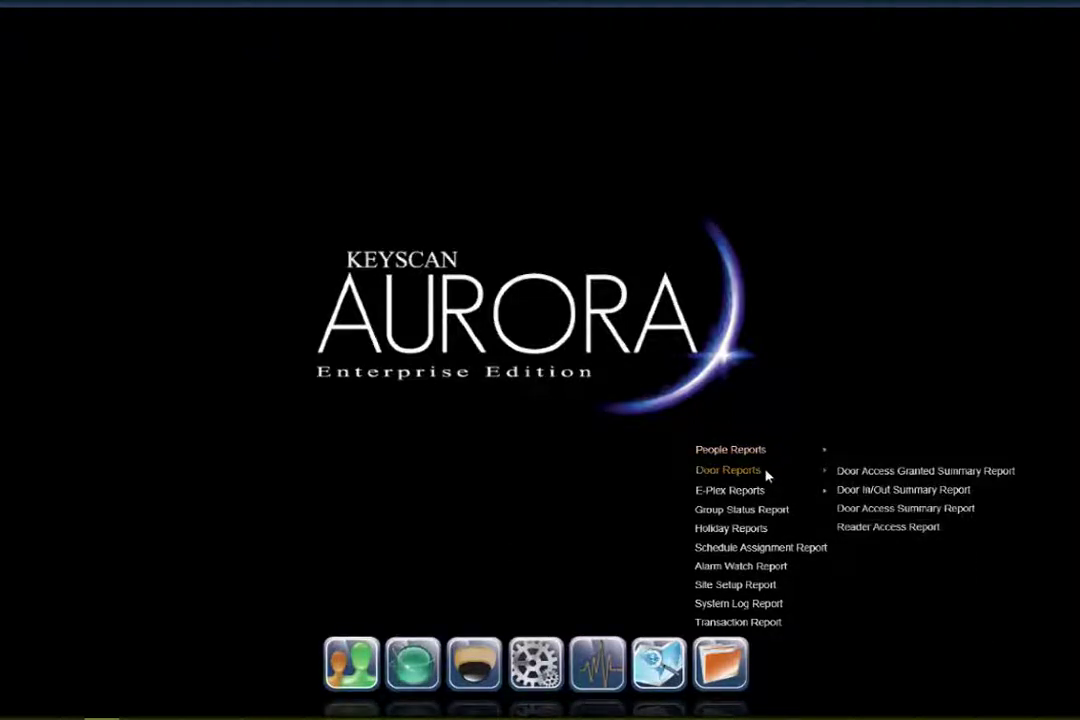
mouse_move(761, 493)
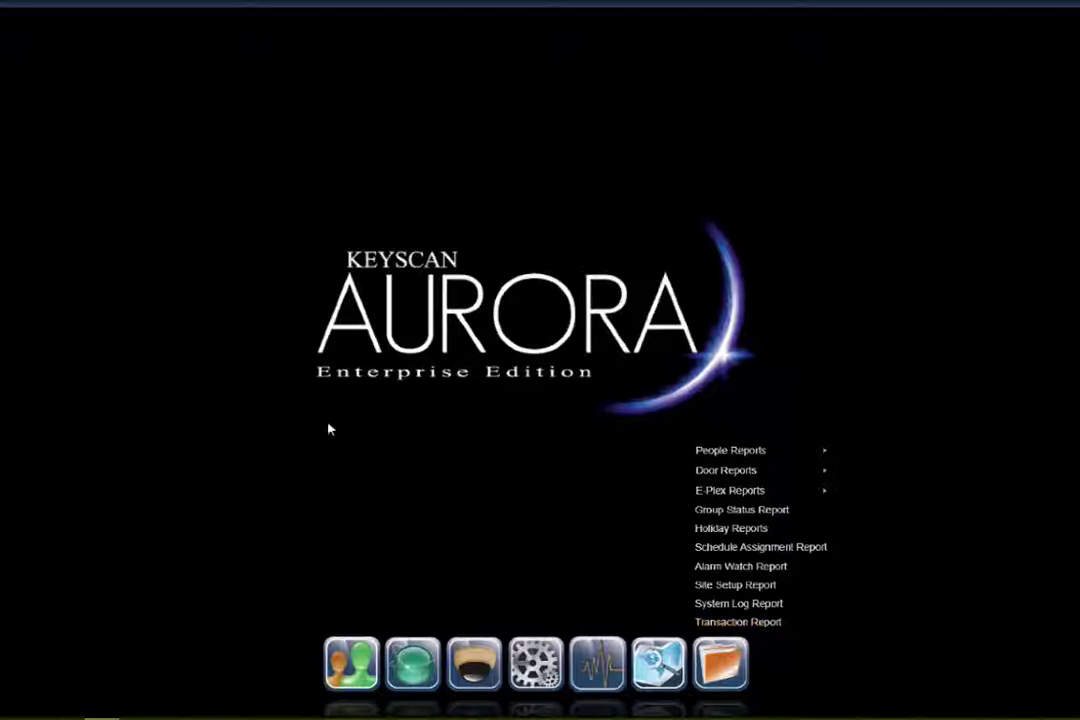
- Open the transaction response list, view the response instructions of a Door # 01 Alarm Cleared transaction, and close them
left_click(494, 390)
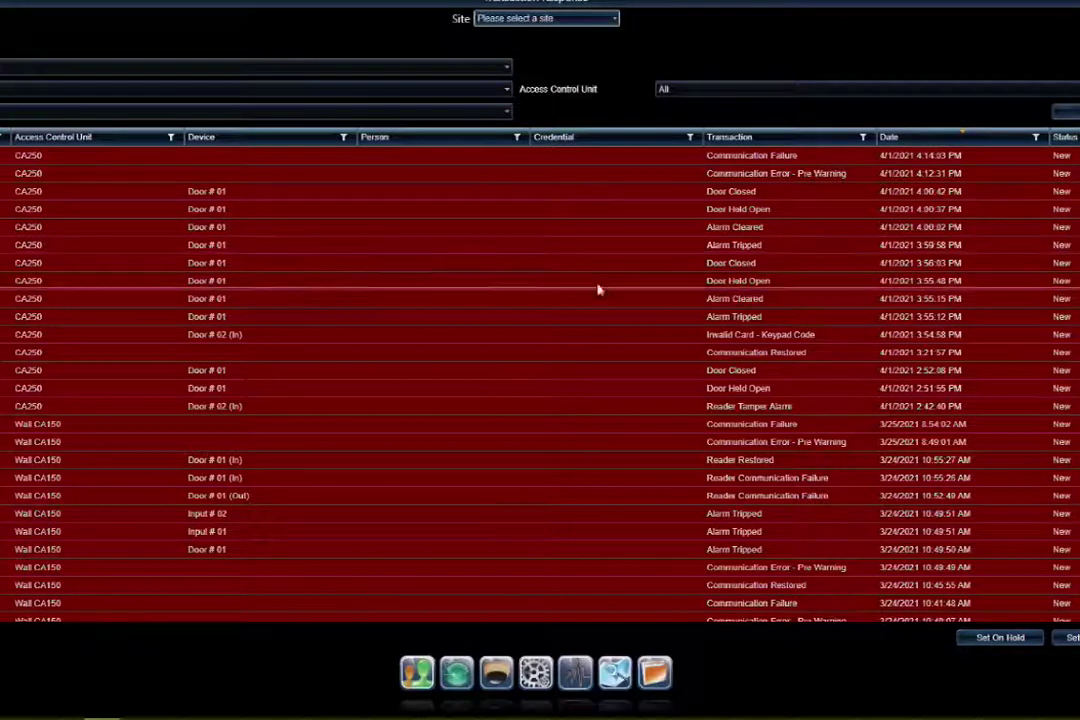
left_click(220, 229)
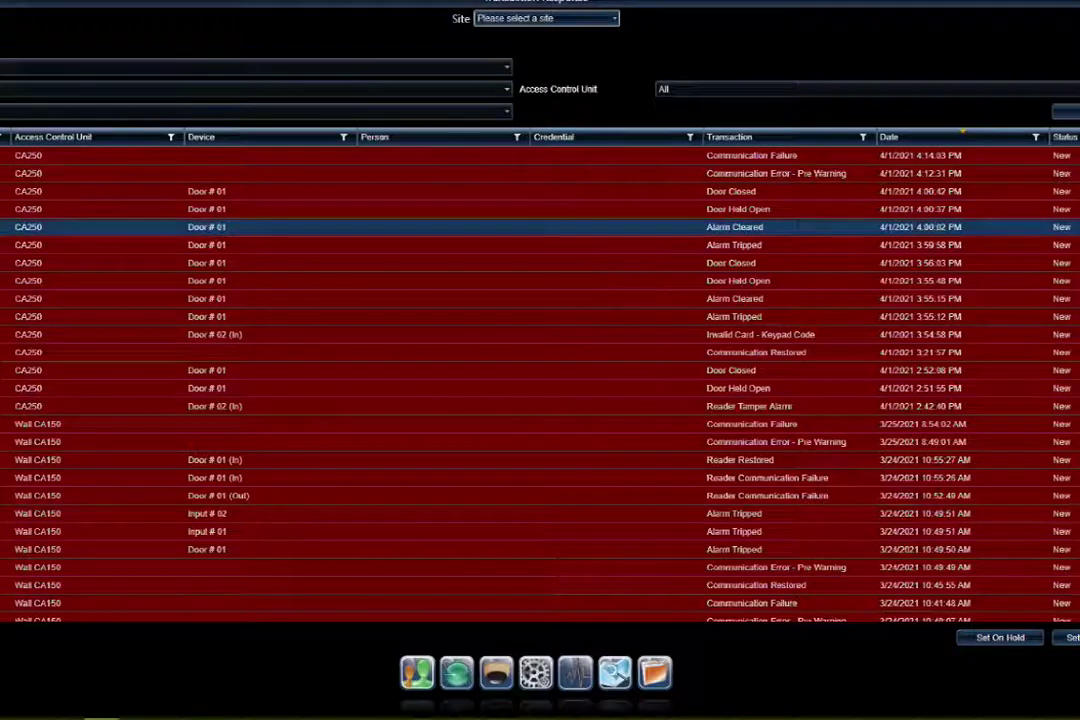
double_click(300, 227)
left_click_drag(333, 197, 429, 92)
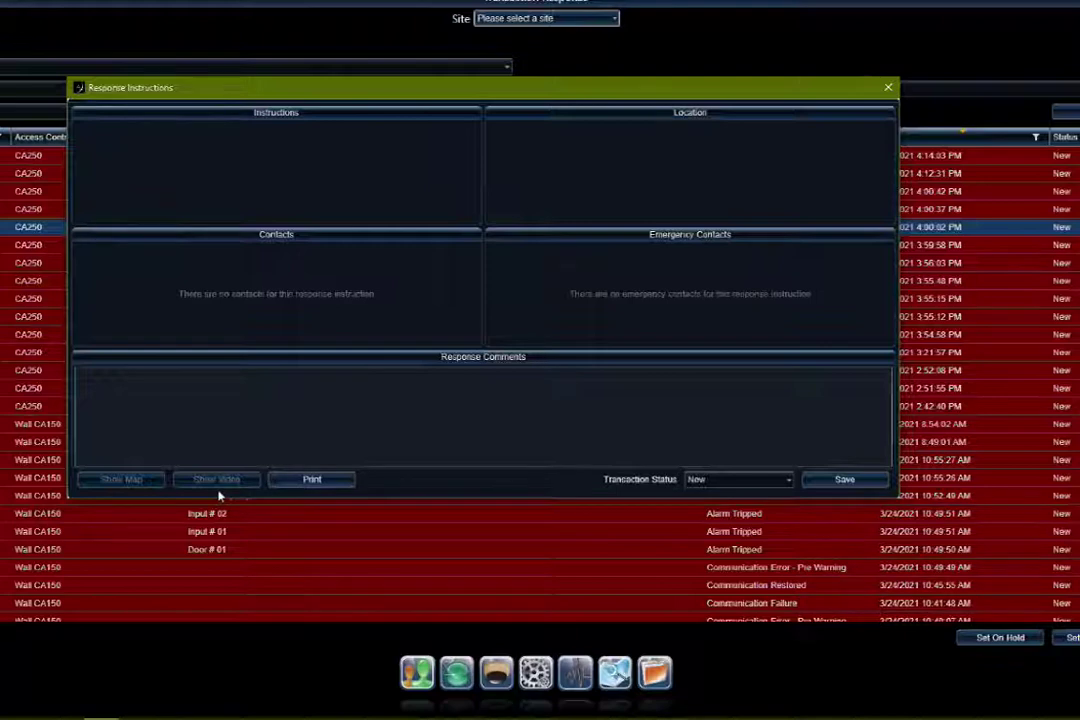
left_click(888, 90)
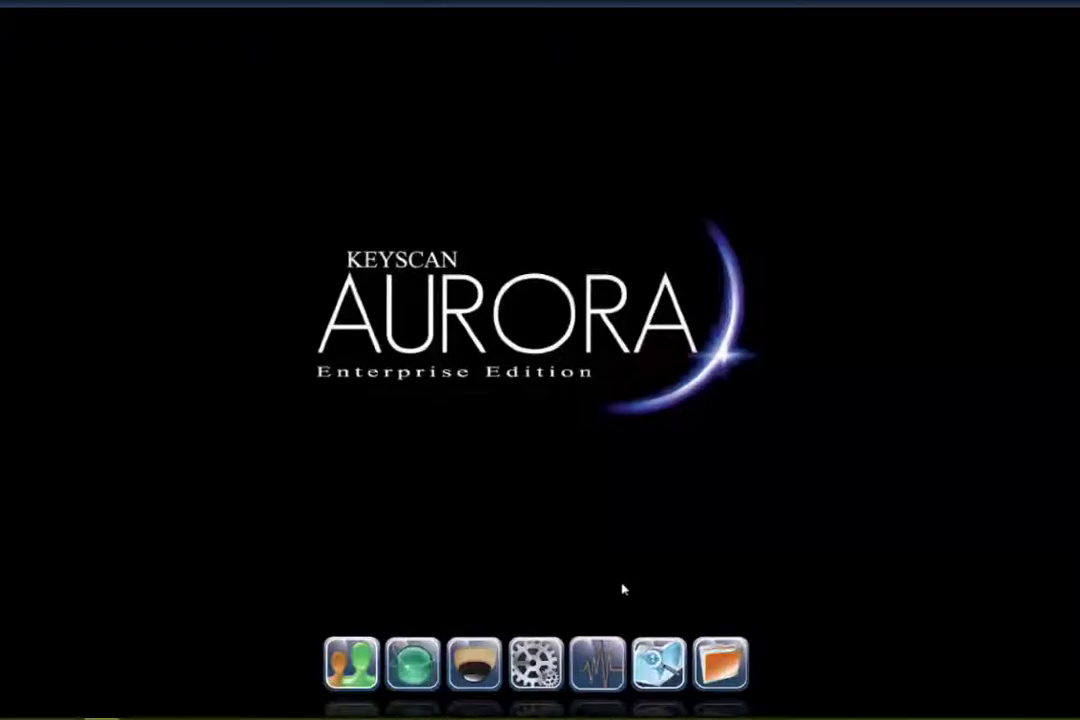
- Open the Site Plan map and view the control options of the door beside the Presentation Center, including the timed unlock durations
left_click(647, 688)
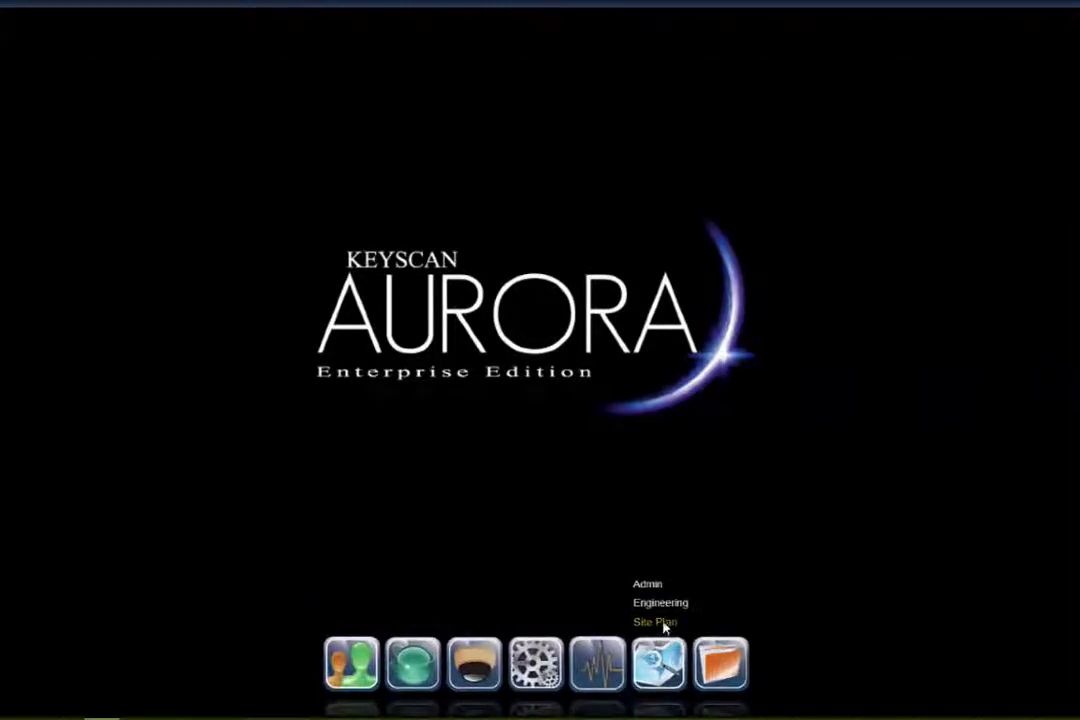
left_click(655, 622)
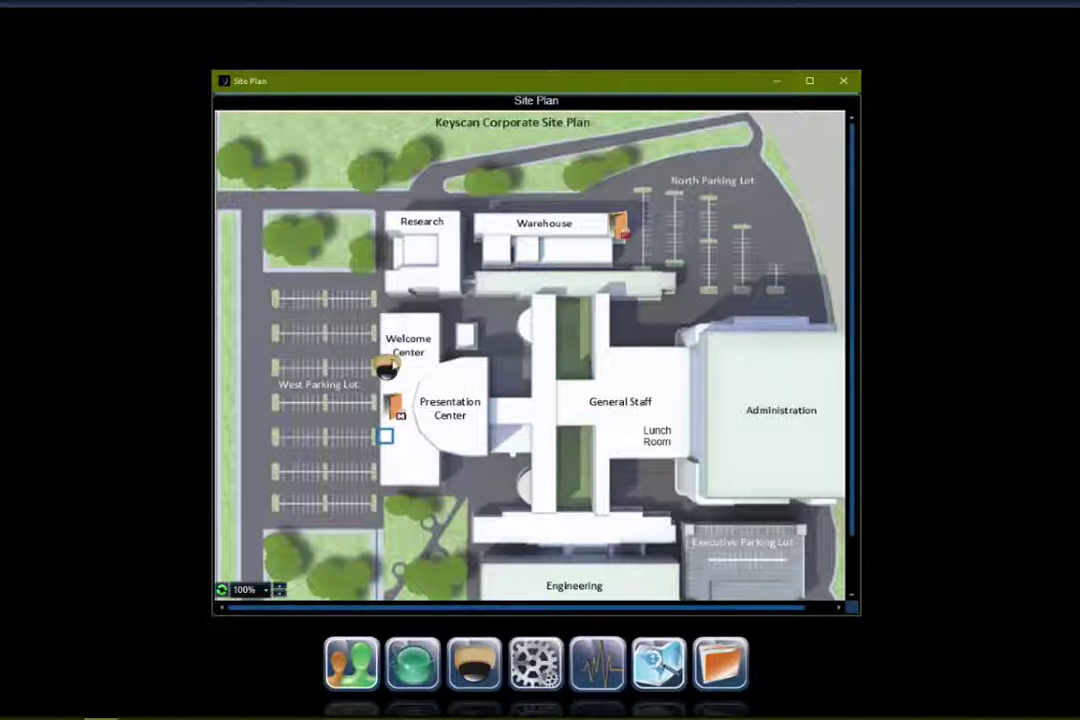
right_click(394, 406)
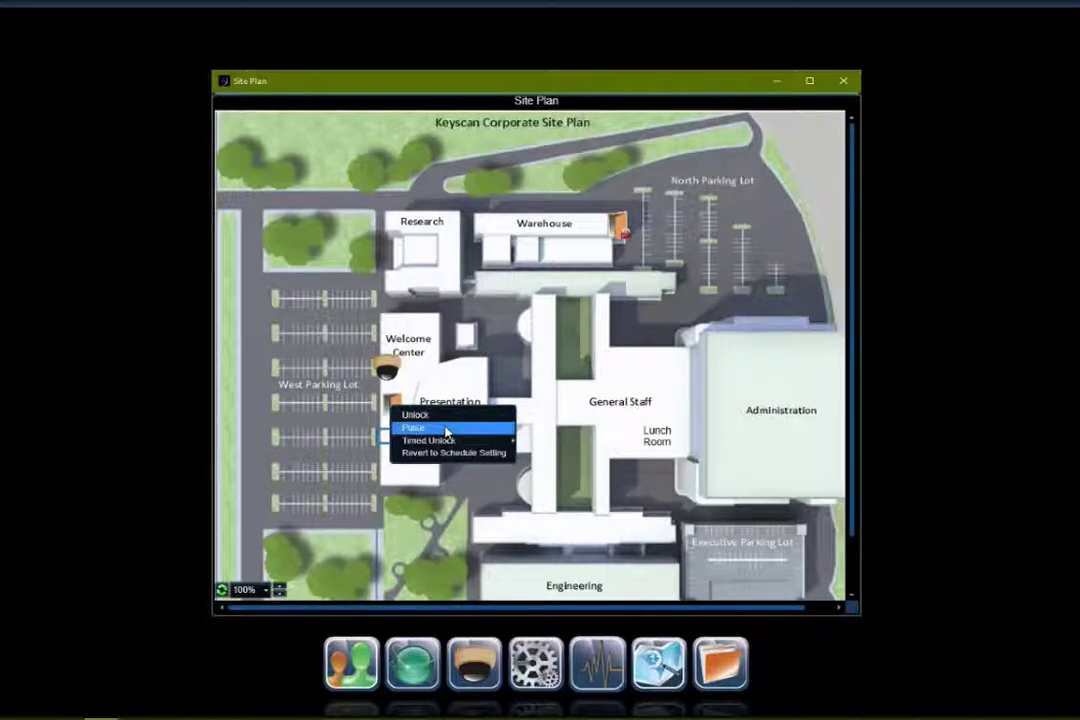
mouse_move(459, 442)
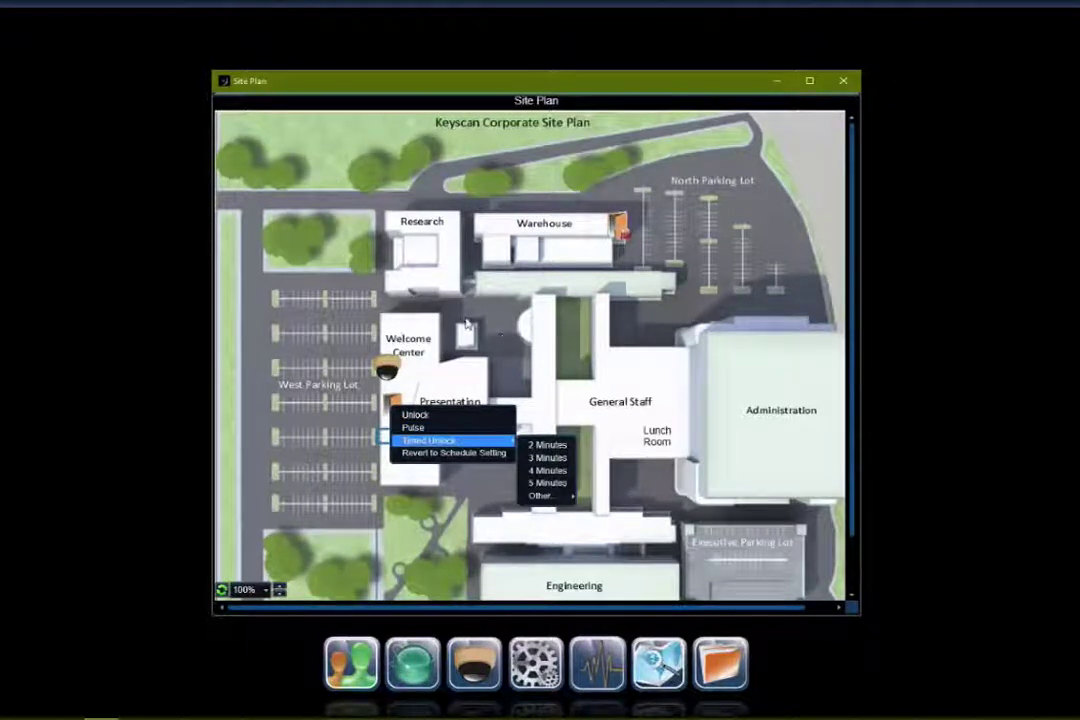
left_click(445, 342)
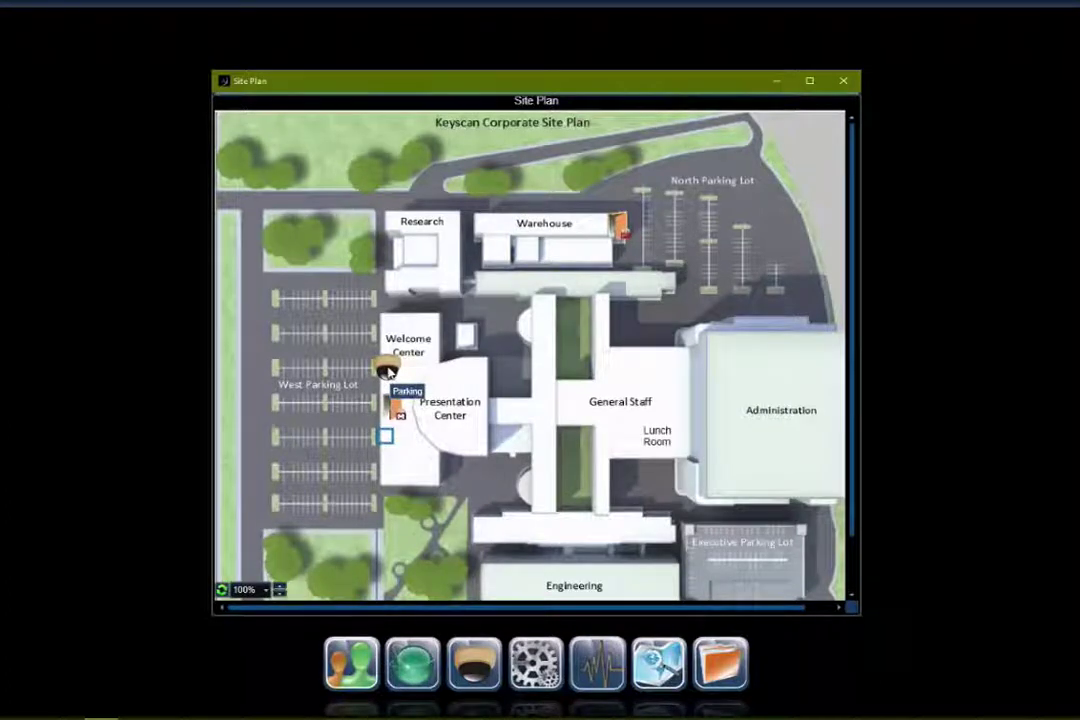
- View live video from the Parking camera on the site plan, closing the video and the map when done
right_click(387, 372)
left_click(425, 375)
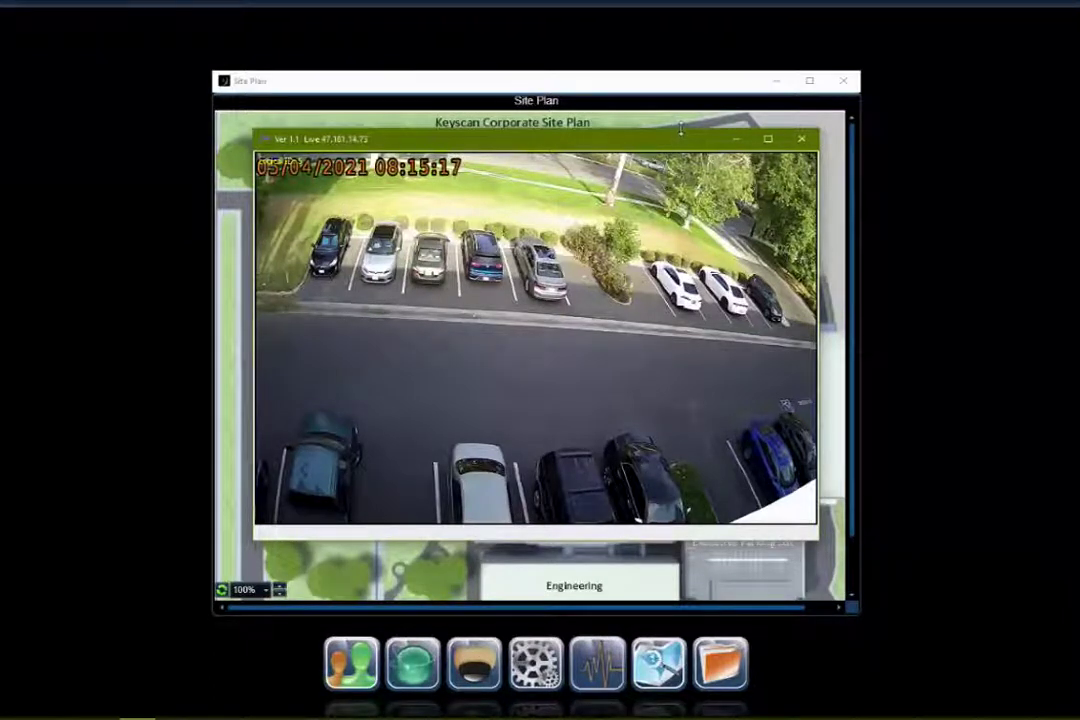
left_click(813, 144)
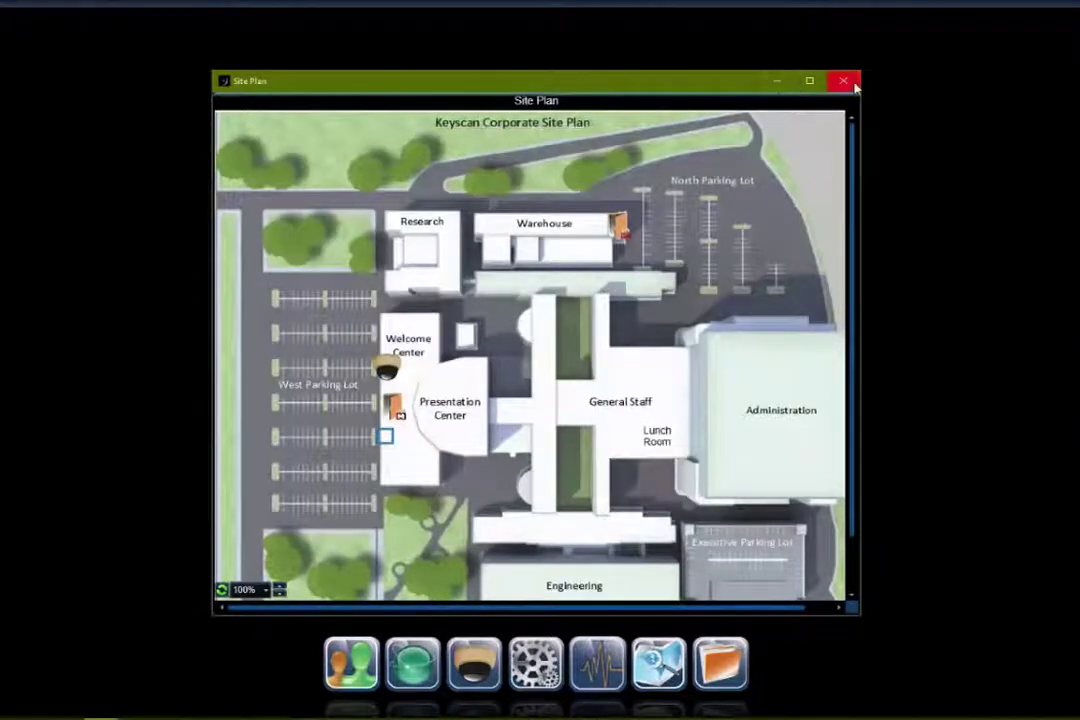
left_click(853, 86)
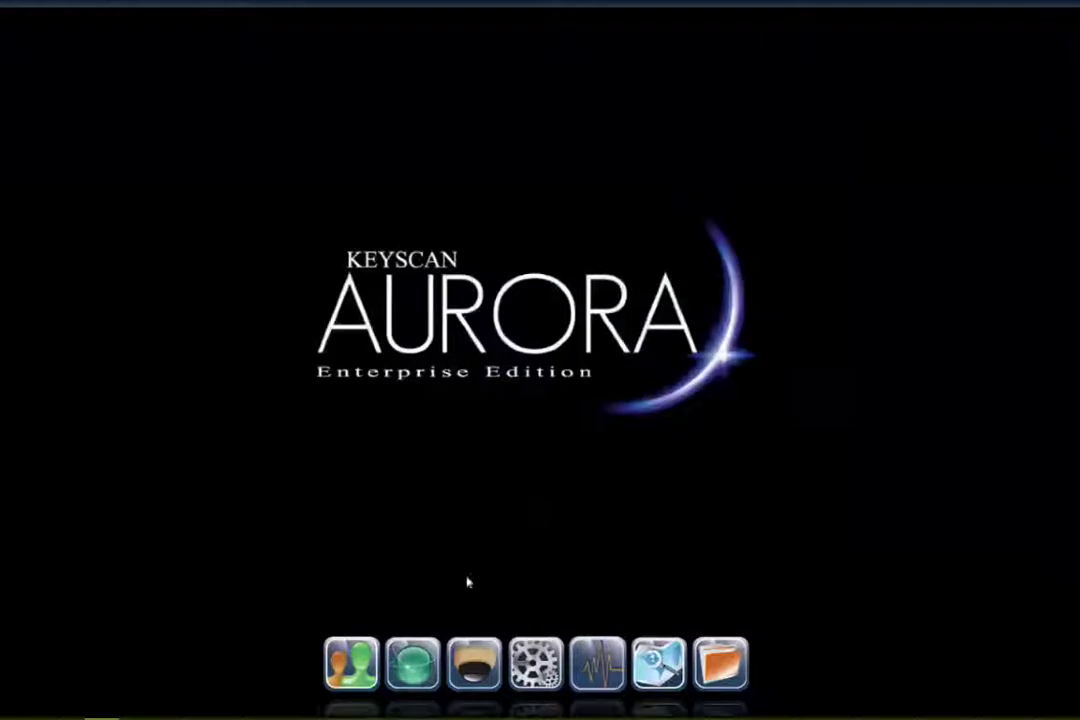
- View the live cameras of the Digital Watchdog Test device under Keyscan Specification CCTV Integration, and close the video window
left_click(470, 657)
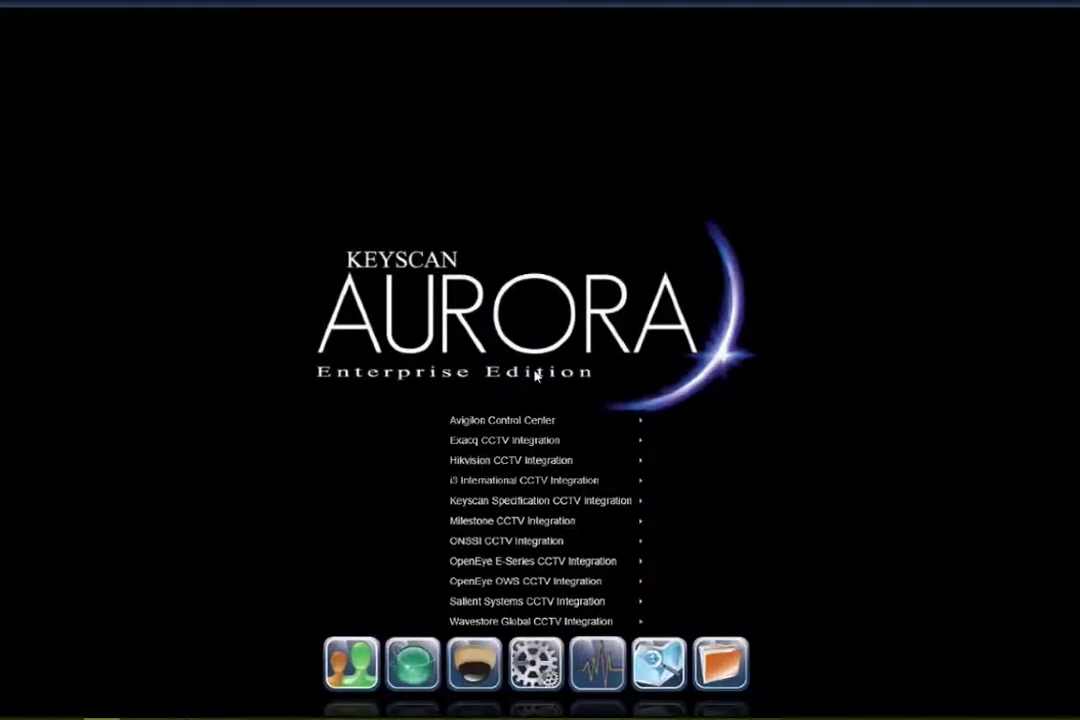
mouse_move(591, 503)
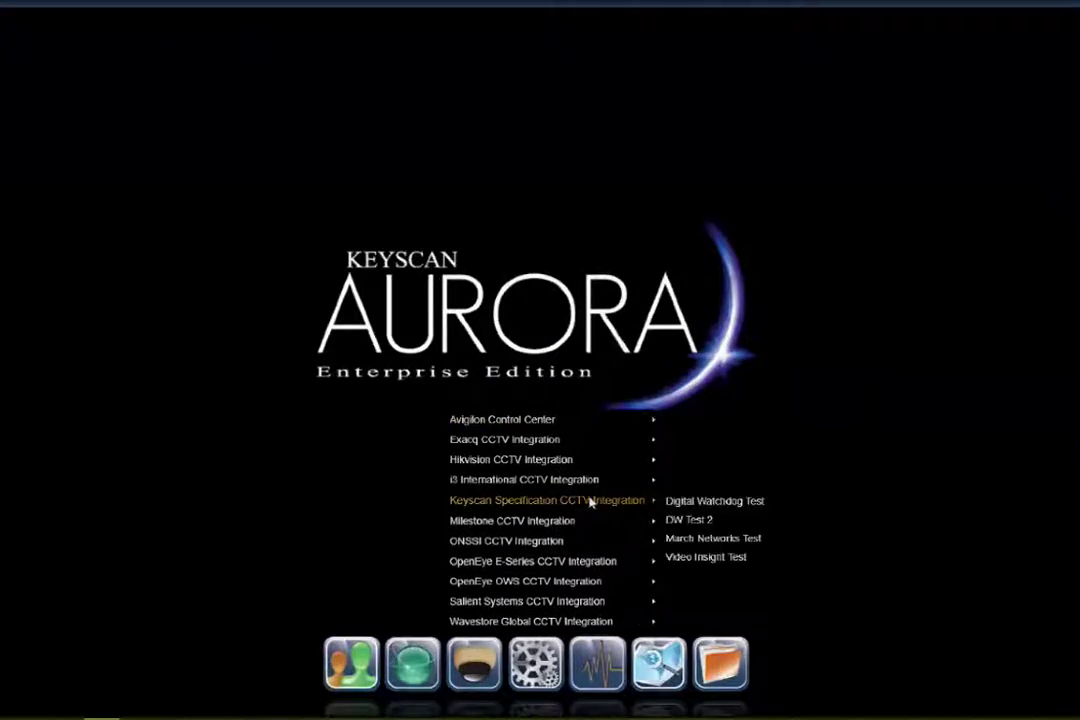
left_click(714, 504)
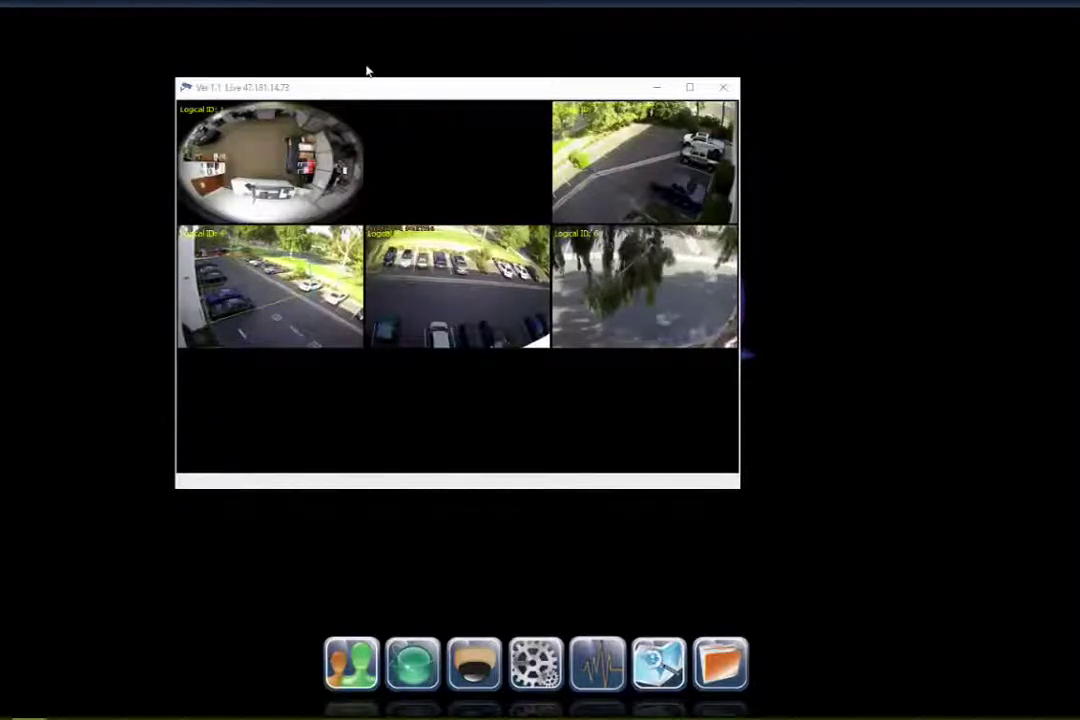
left_click(723, 87)
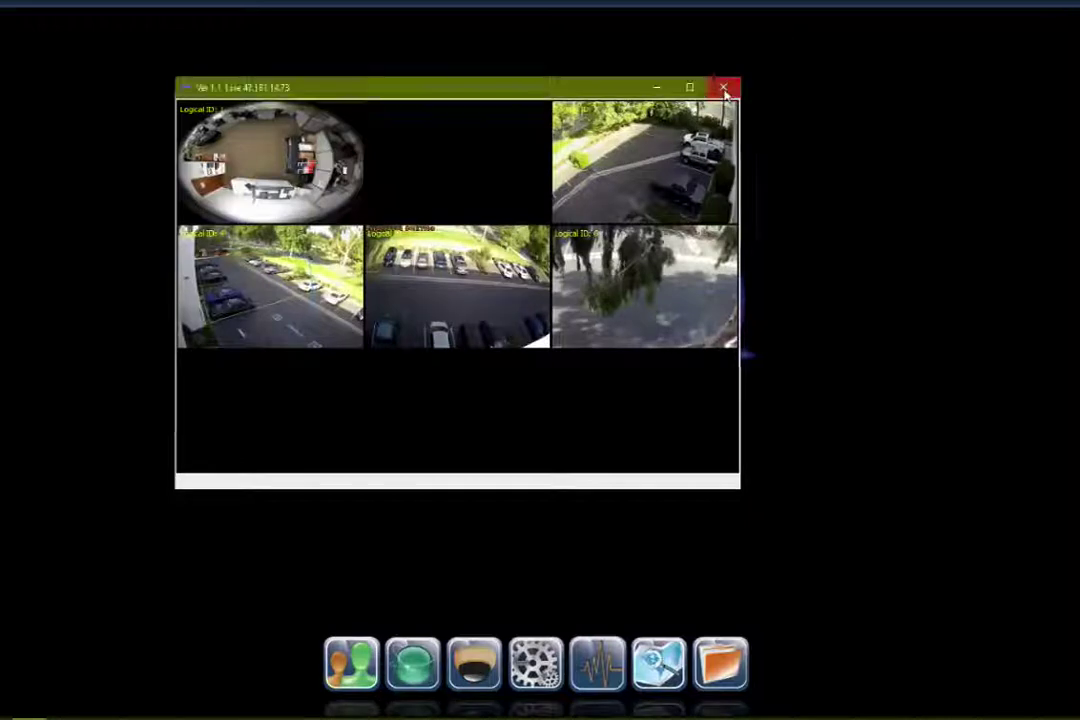
- Open Hardware Setup for the Keyscan Corporate site and display the Digital Watchdog Test video device's settings
left_click(412, 663)
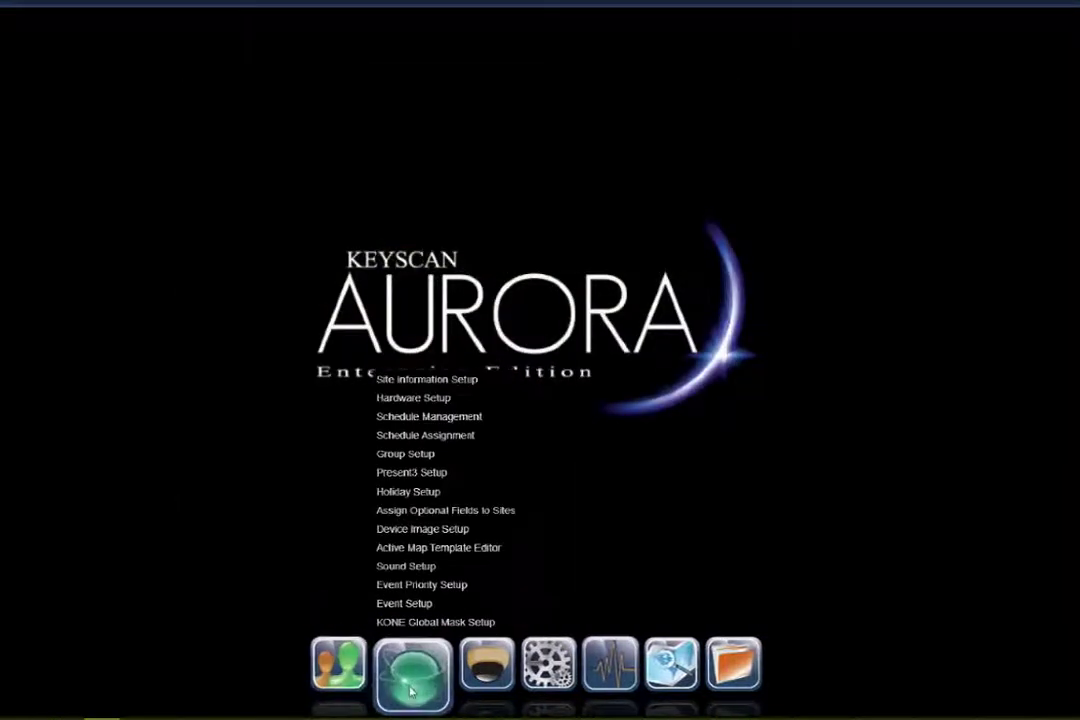
left_click(428, 398)
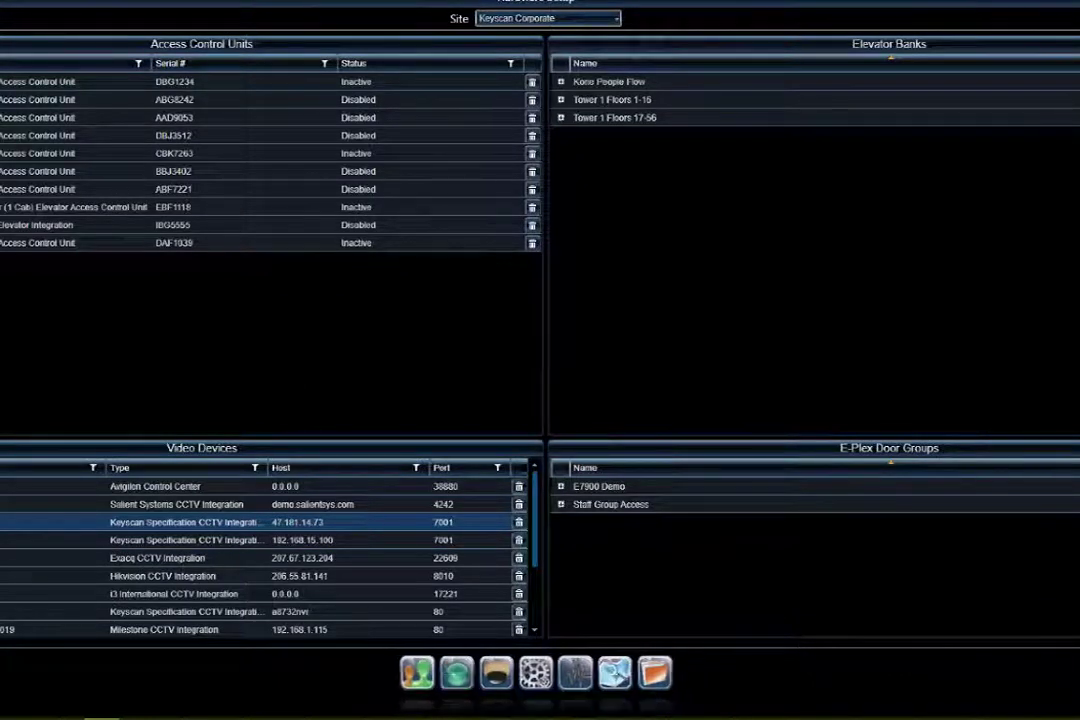
left_click(612, 19)
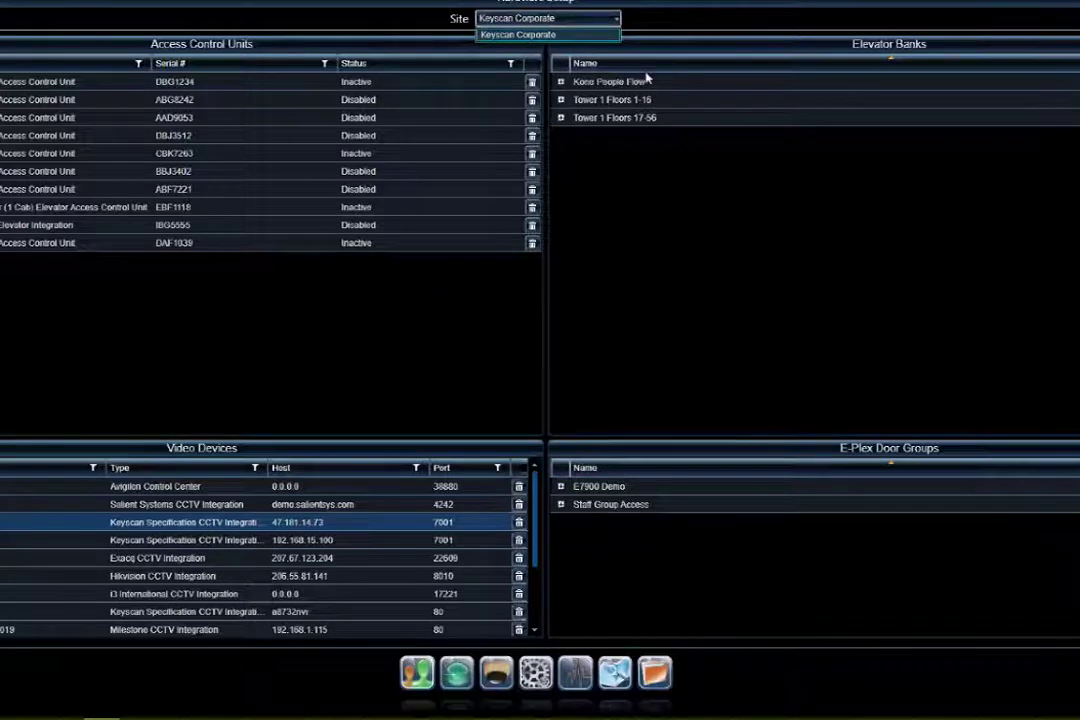
left_click(510, 33)
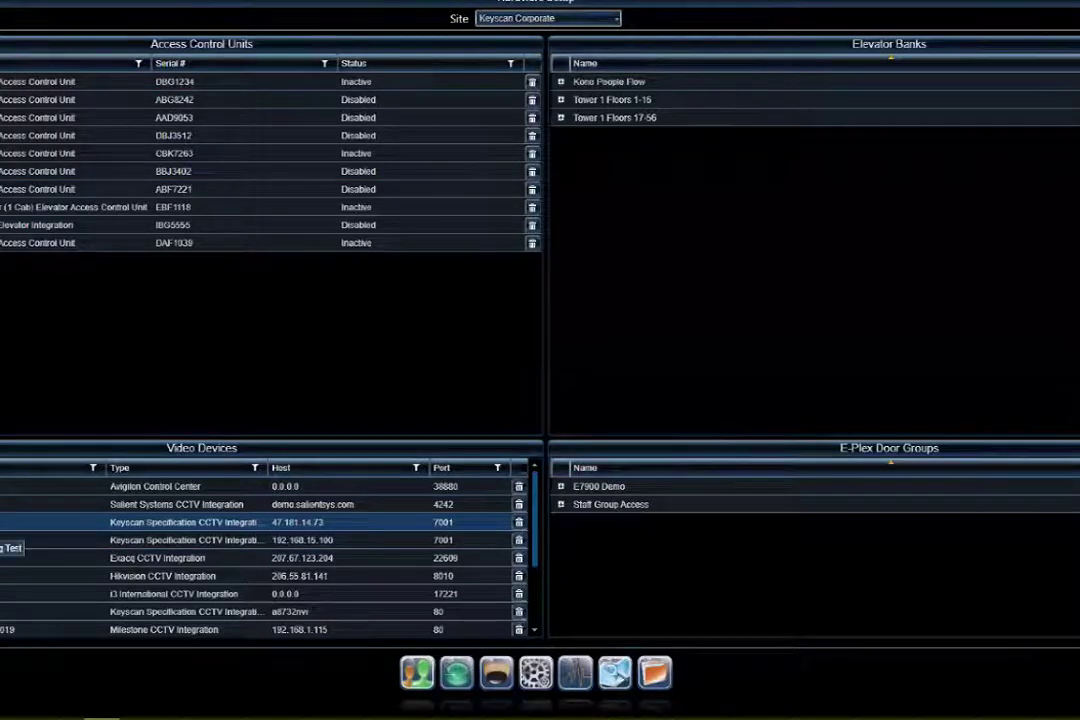
key("Return")
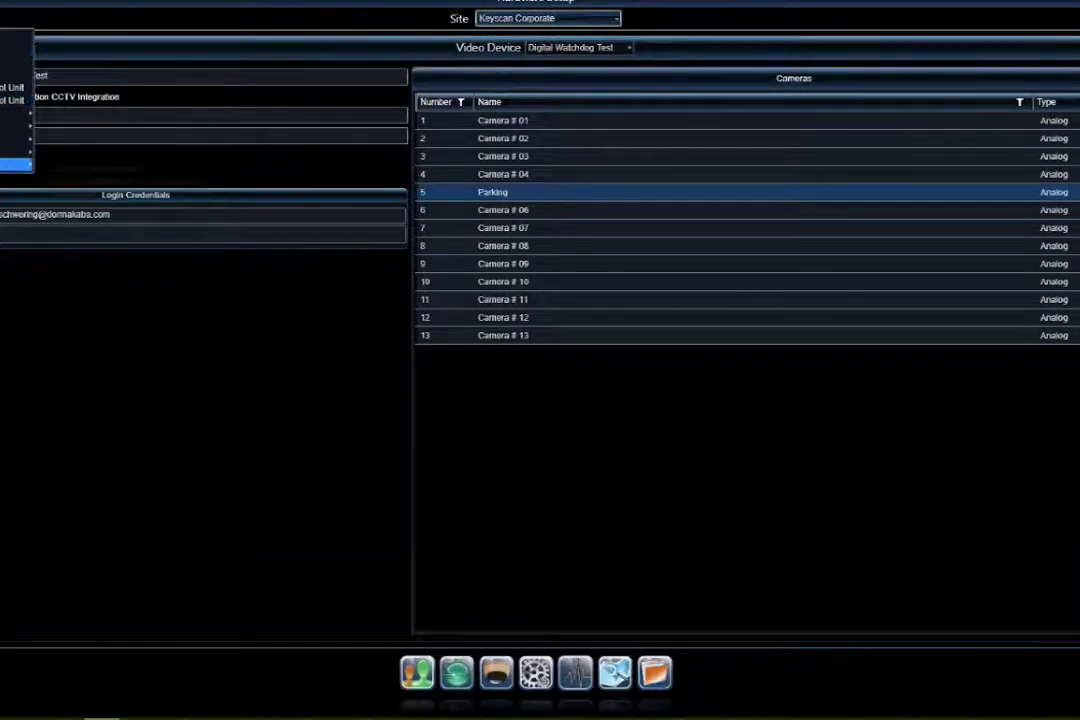
- Add a Keyscan Specification CCTV Integration video device, confirming the supported hardware and discarding changes to Digital Watchdog Test
mouse_move(15, 161)
left_click(124, 184)
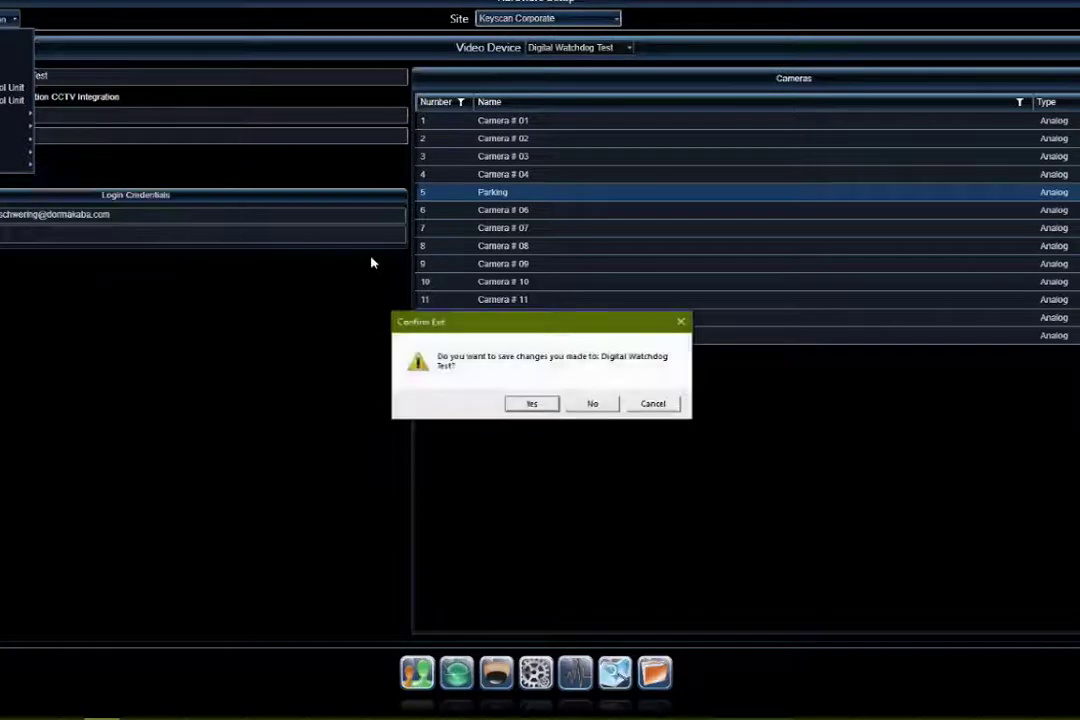
left_click(600, 403)
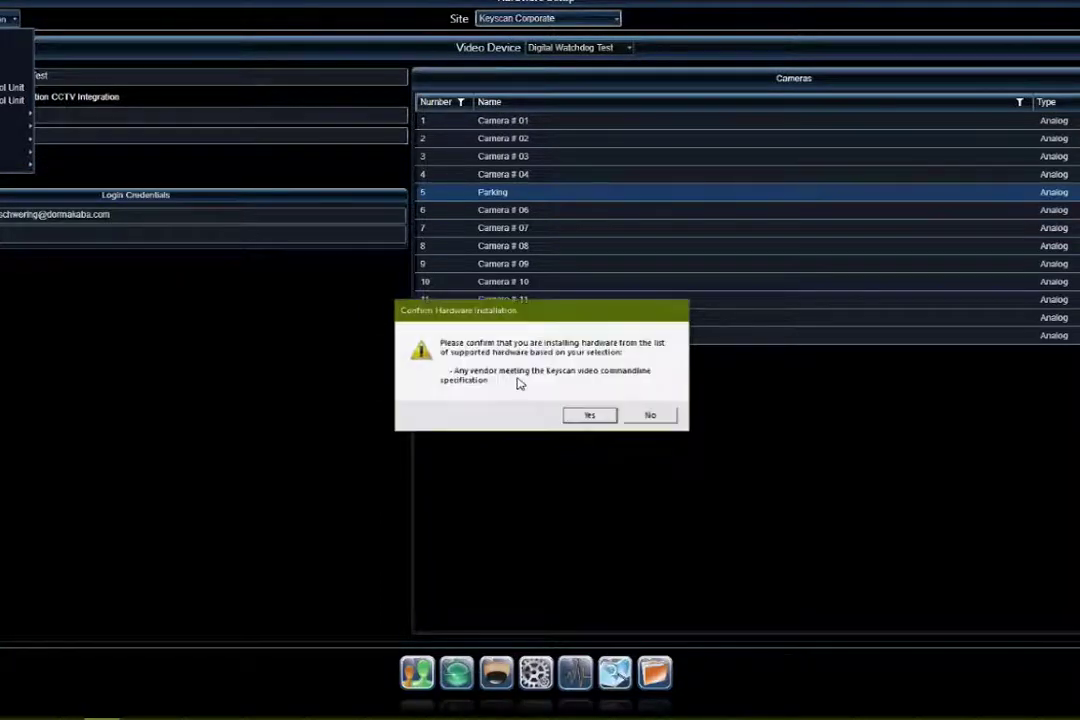
left_click(590, 415)
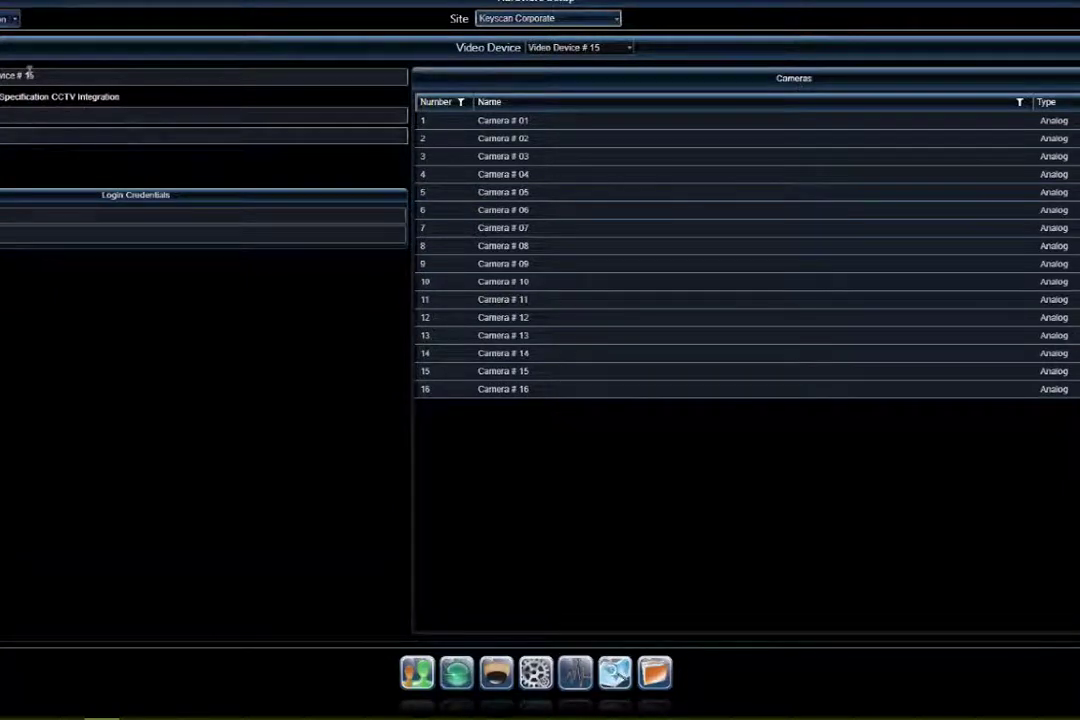
- Name the new video device Digtial Watchdog Server
left_click(46, 75)
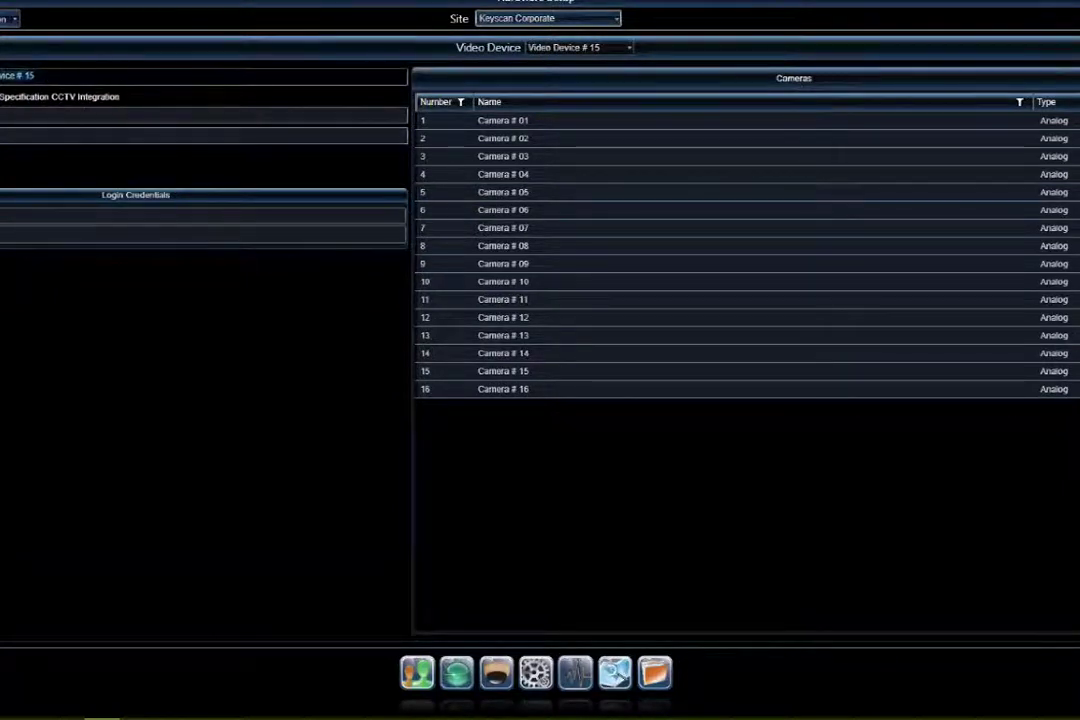
left_click_drag(46, 75, 19, 75)
key("BackSpace")
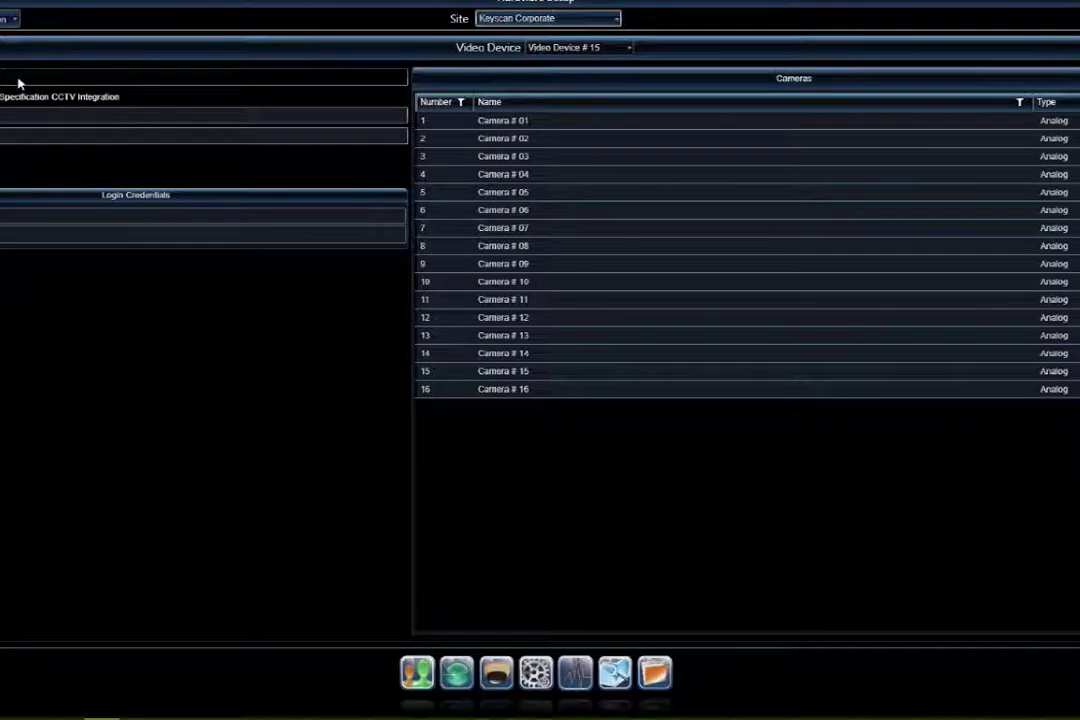
type("atchdog Server")
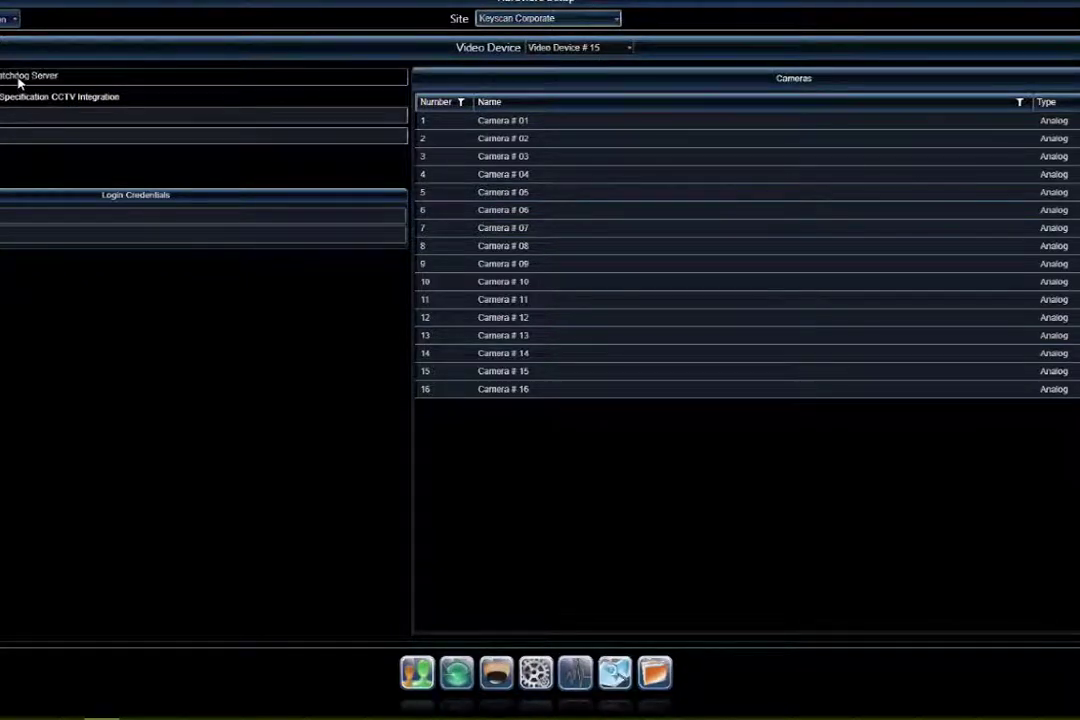
left_click(66, 135)
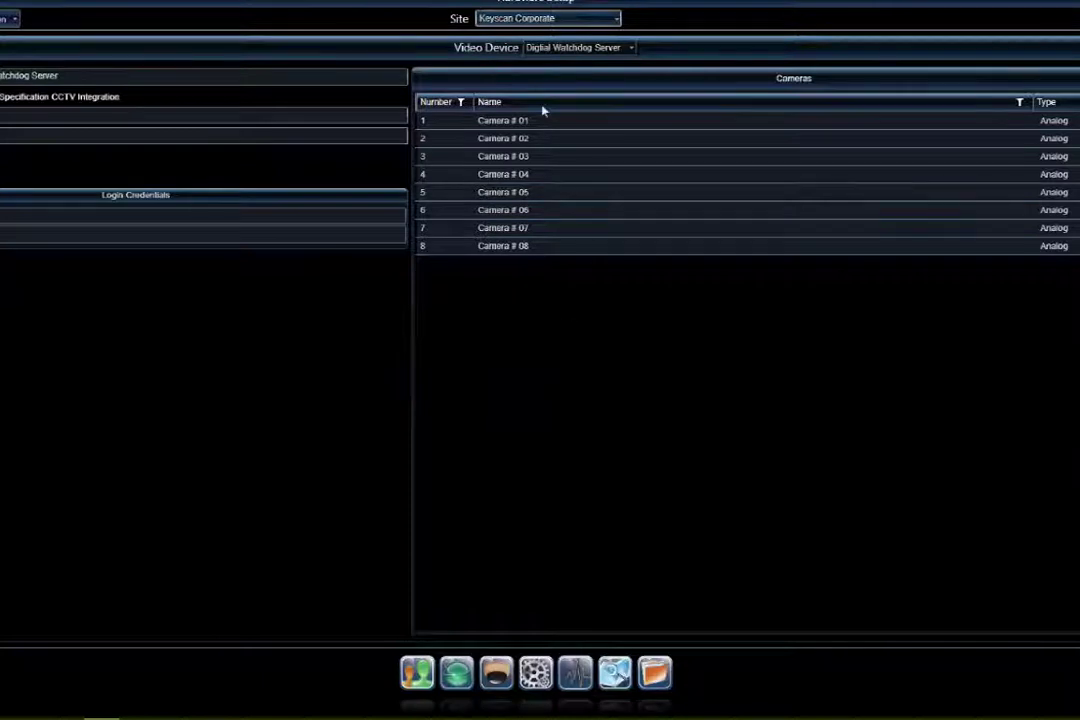
- Look through the editable camera names of the Digtial Watchdog Server video device, from Camera # 01 to Camera # 05
left_click(547, 121)
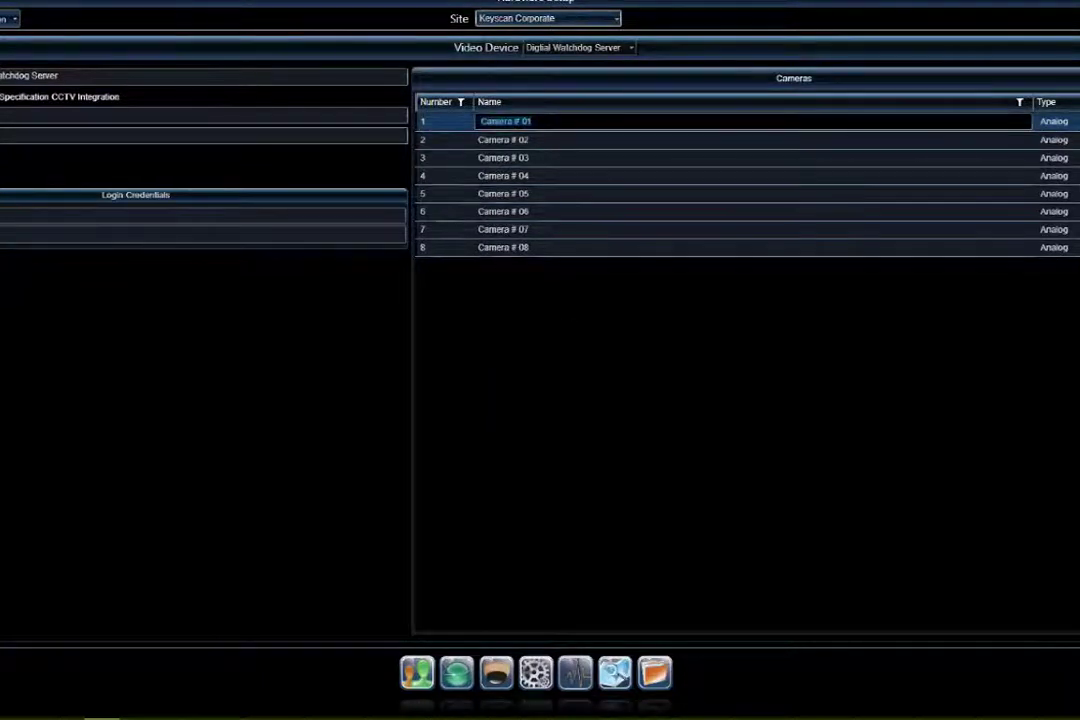
left_click_drag(520, 140, 545, 225)
left_click(545, 160)
left_click(545, 181)
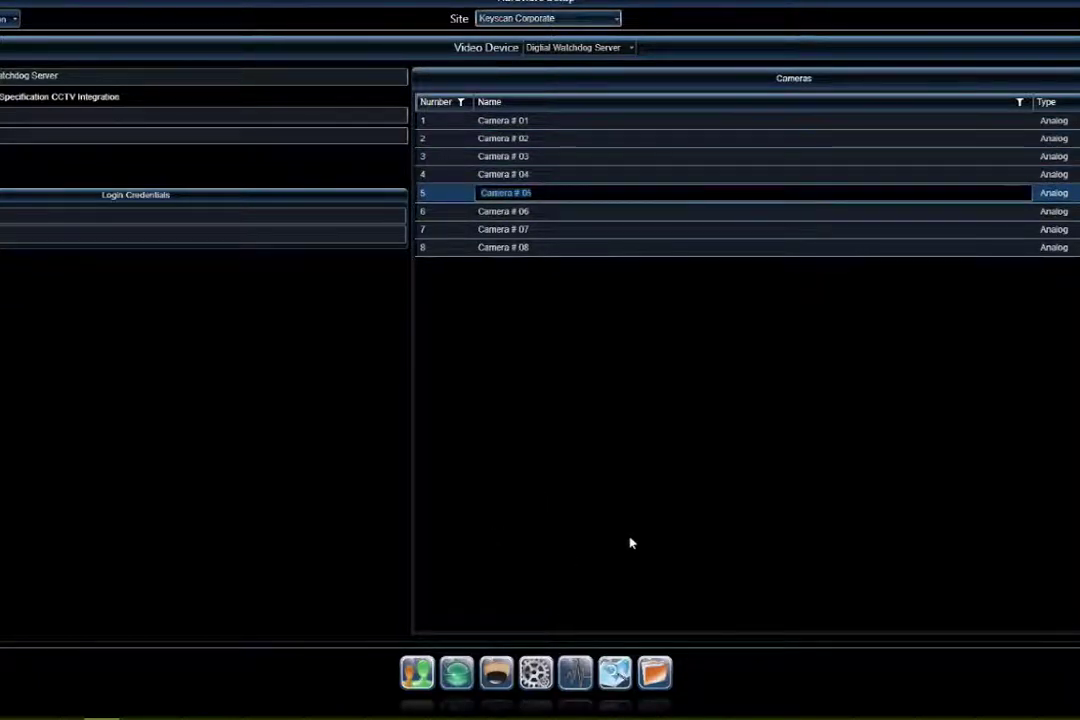
- View the Parking camera on the Site Plan map of Keyscan Corporate, and close the map
left_click(614, 680)
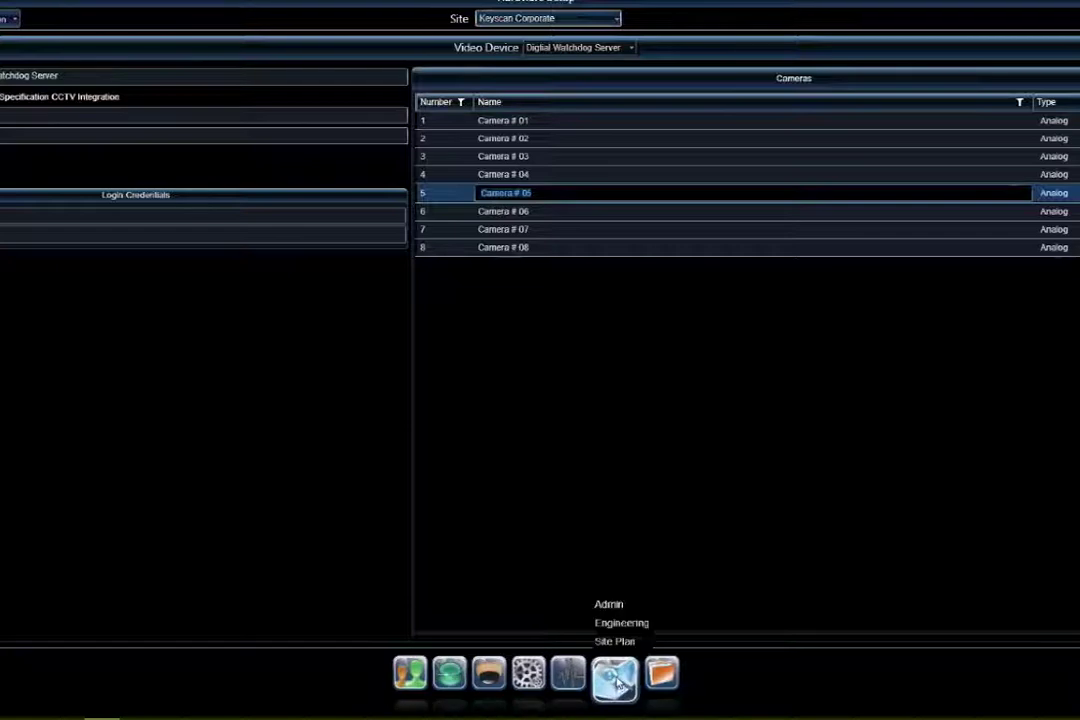
left_click(621, 641)
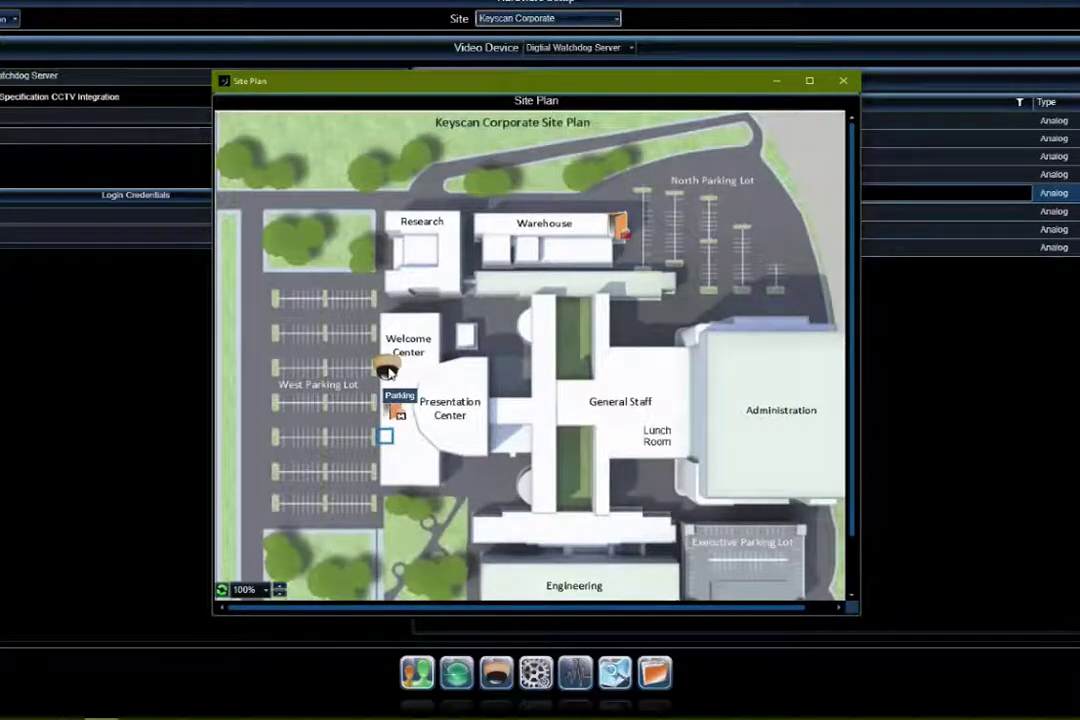
left_click(952, 322)
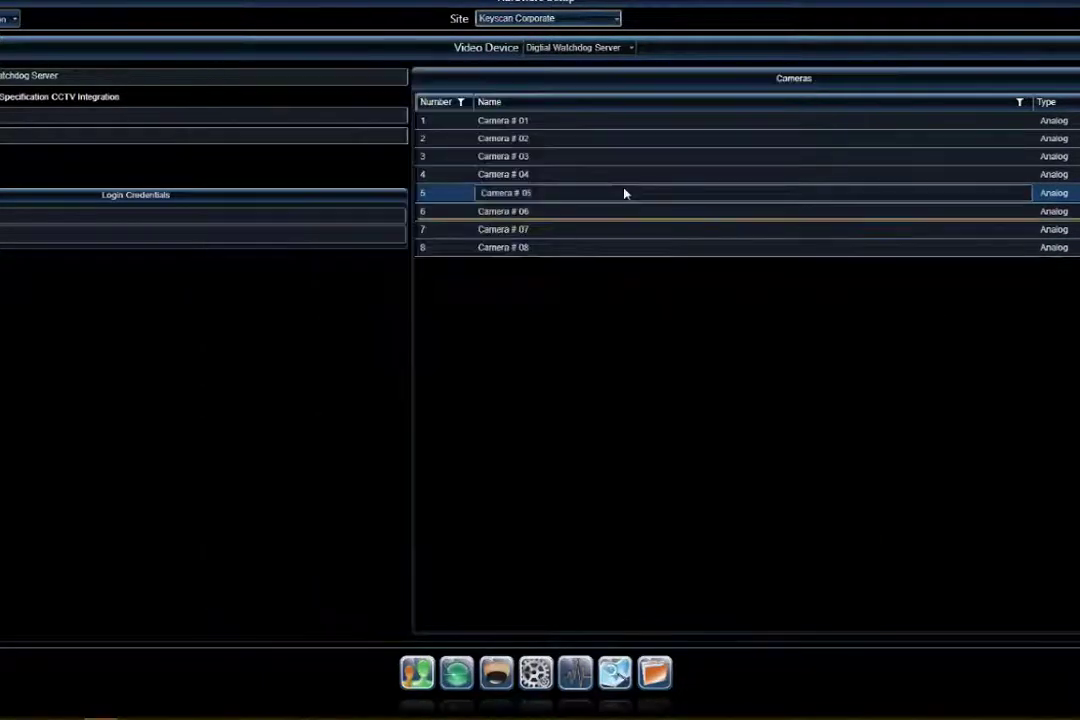
- Display the Digital Watchdog Test video device, discarding the Digtial Watchdog Server changes, and leave Hardware Setup without saving
left_click(590, 47)
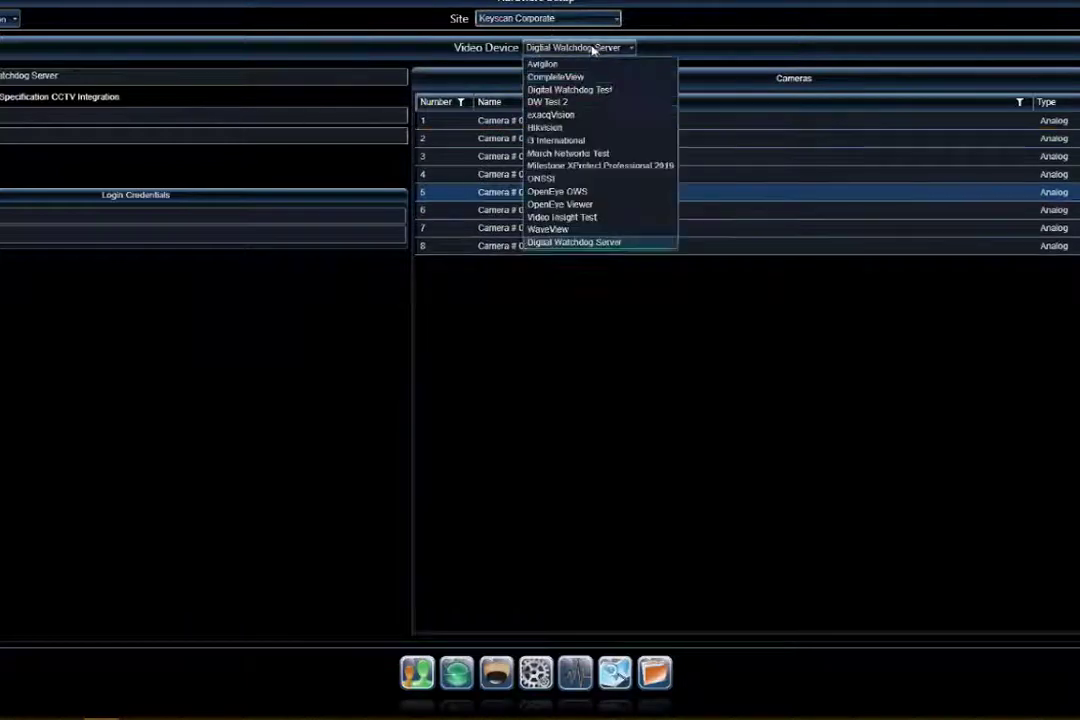
left_click(589, 91)
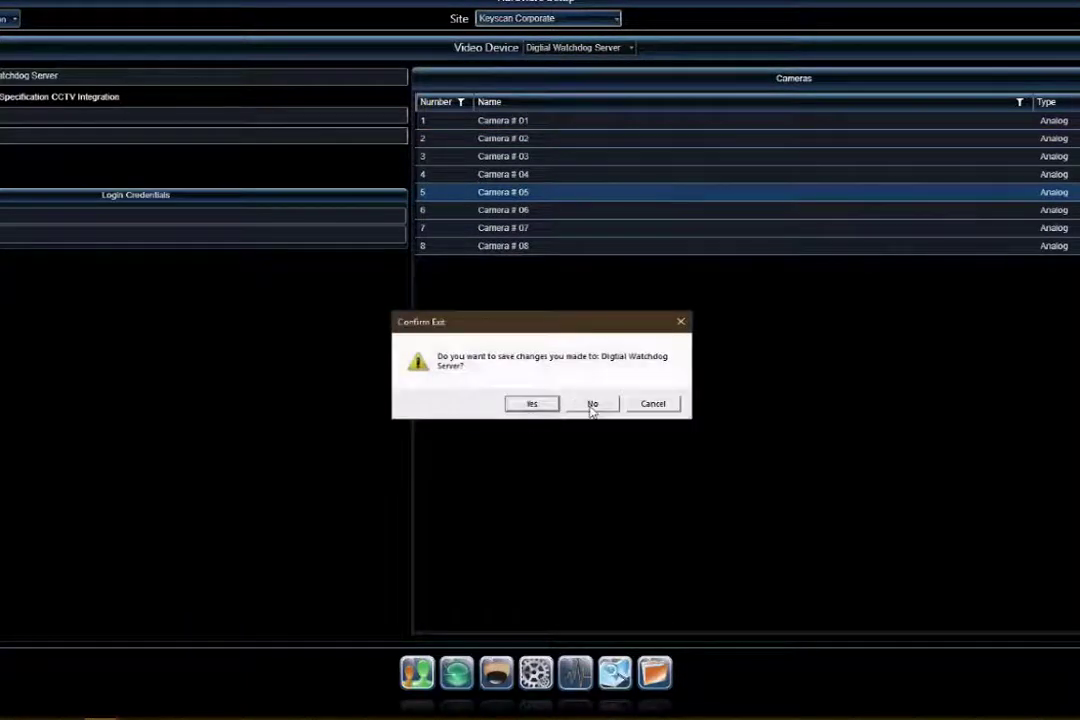
left_click(592, 405)
left_click_drag(525, 192, 495, 558)
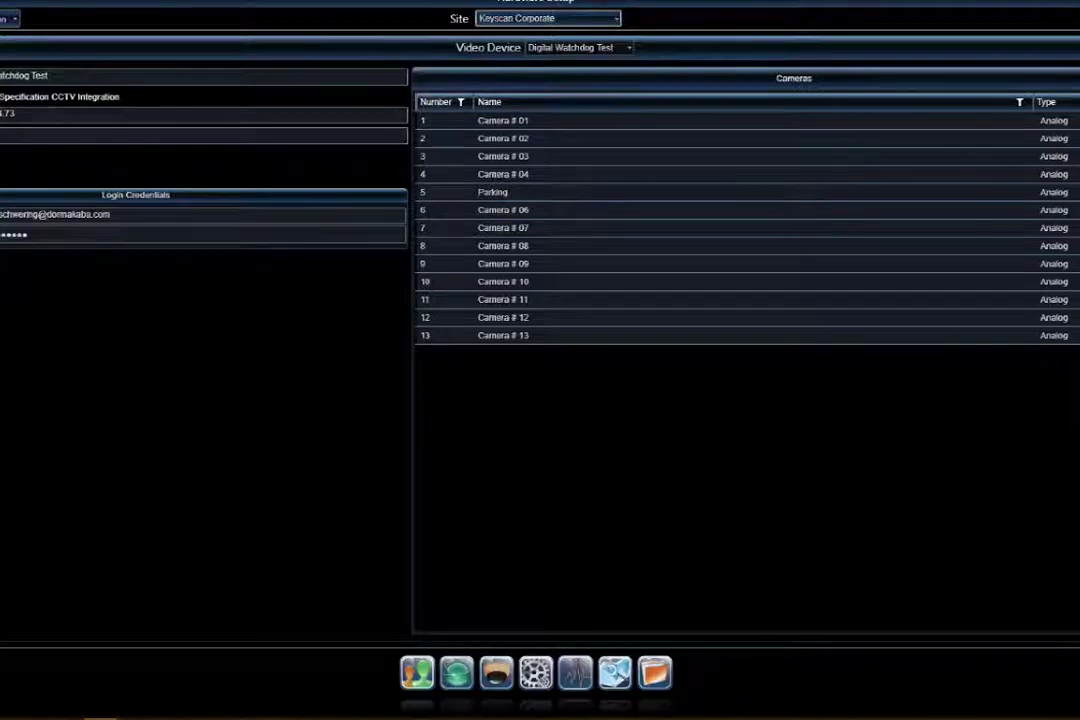
key("Escape")
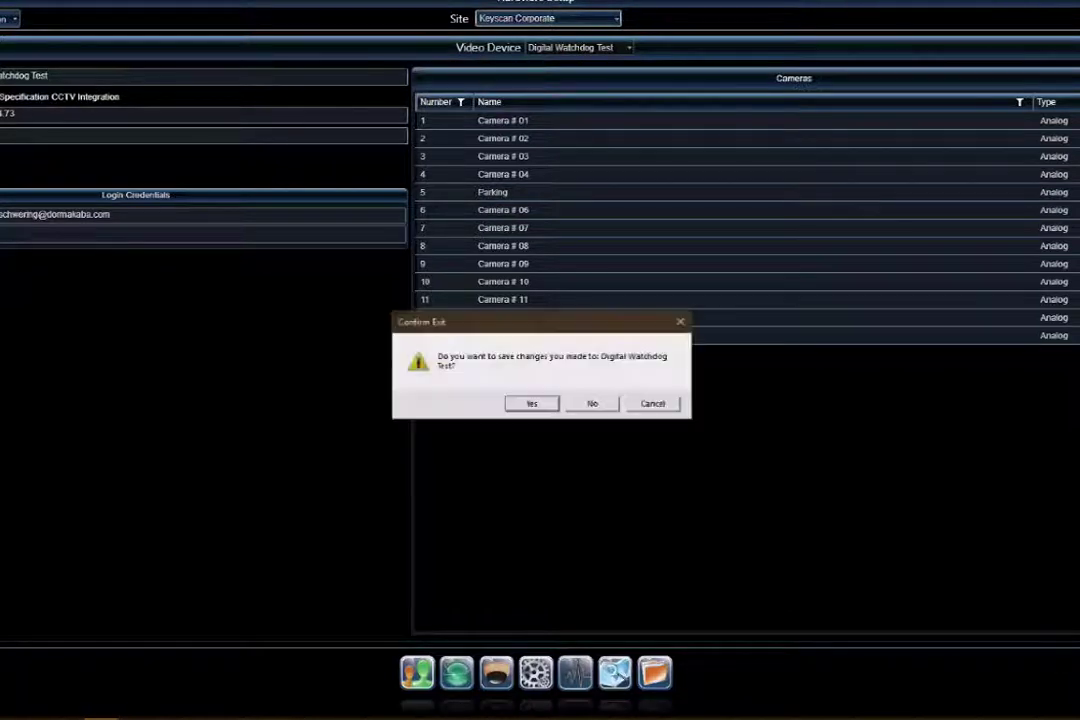
left_click(605, 406)
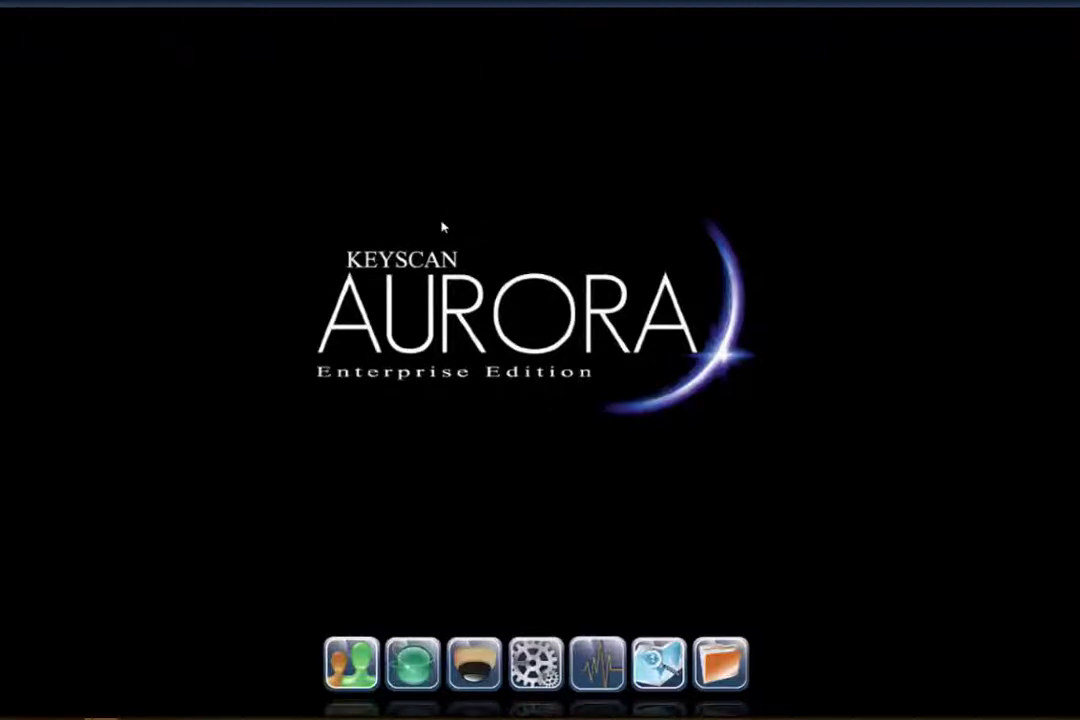
- View the Software Registration details and return to the main screen
left_click(548, 684)
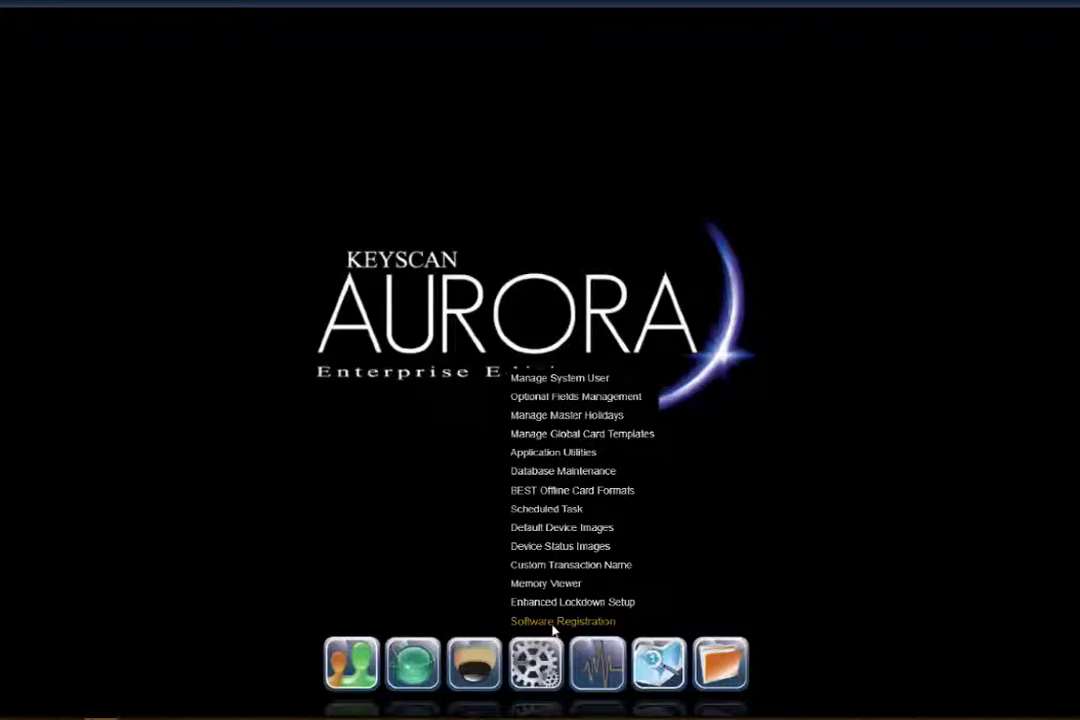
left_click(553, 622)
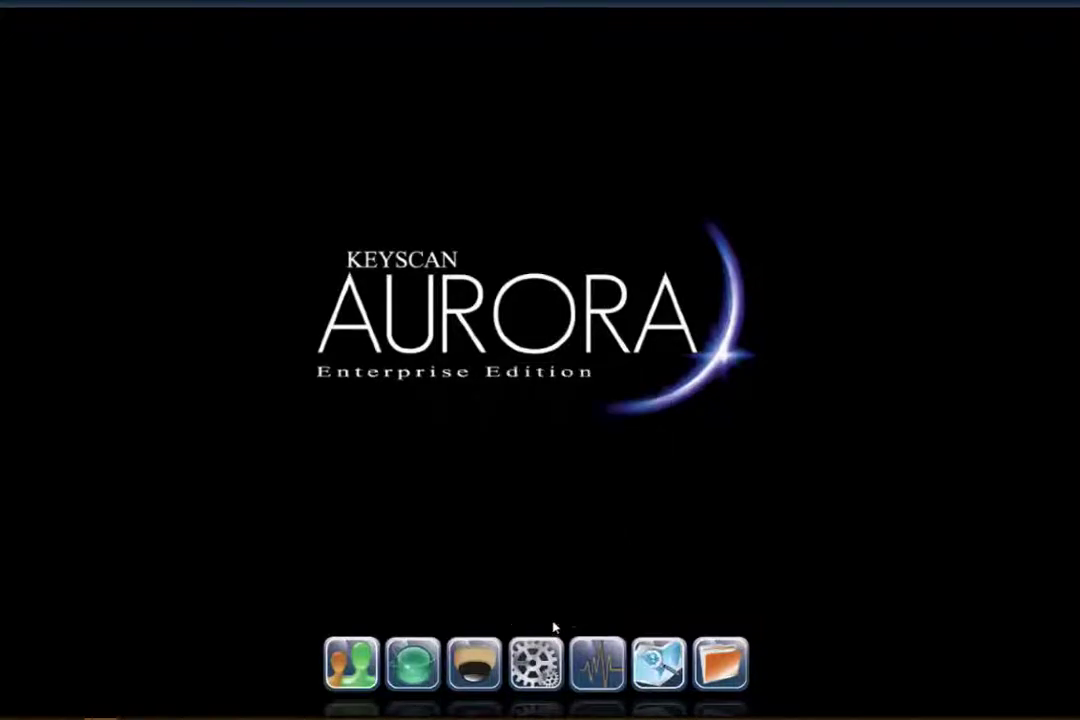
left_click(8, 24)
- Visit Event Setup, and view the response instructions of a Door # 01 Alarm Cleared entry in Transaction Response
left_click(412, 660)
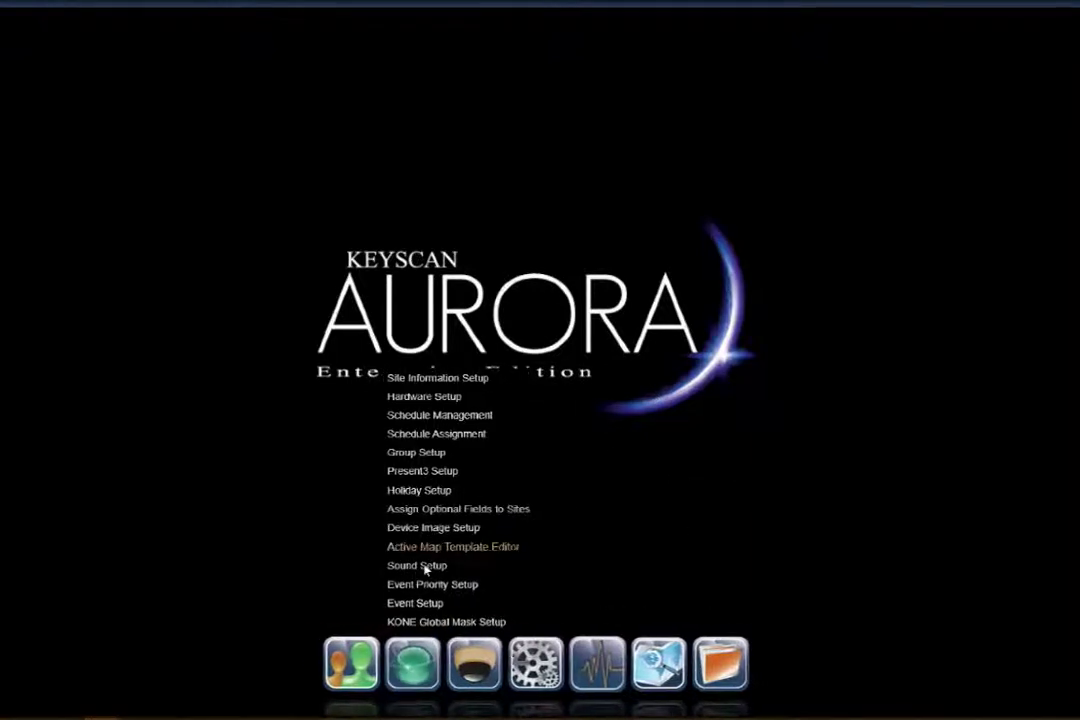
left_click(417, 603)
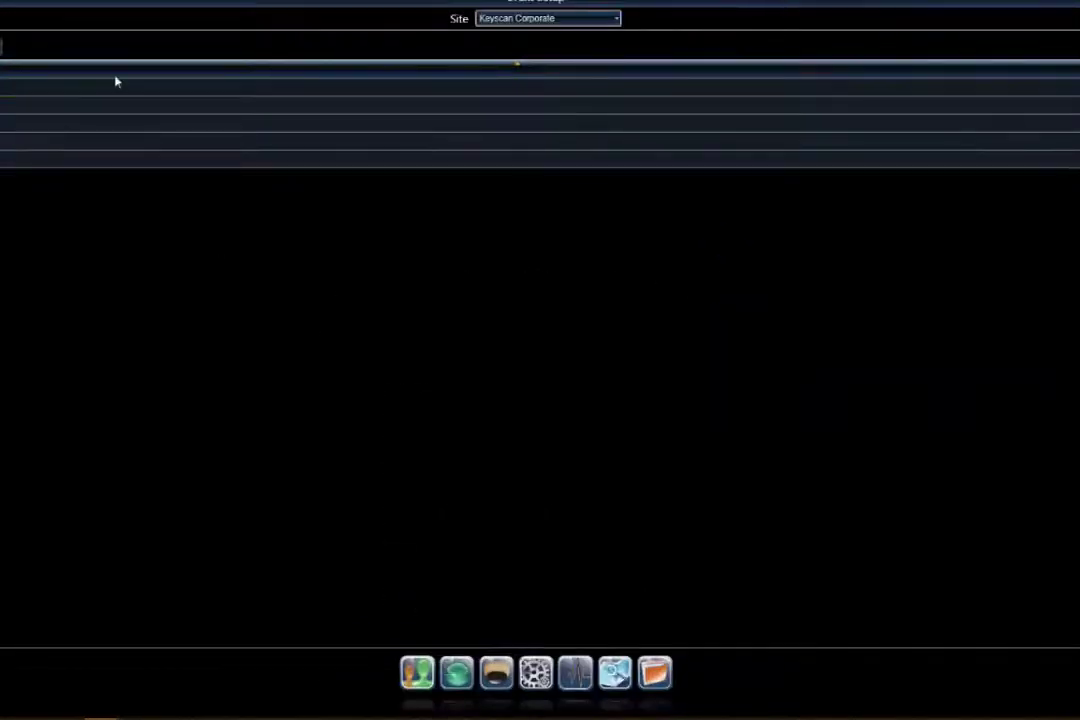
left_click(580, 688)
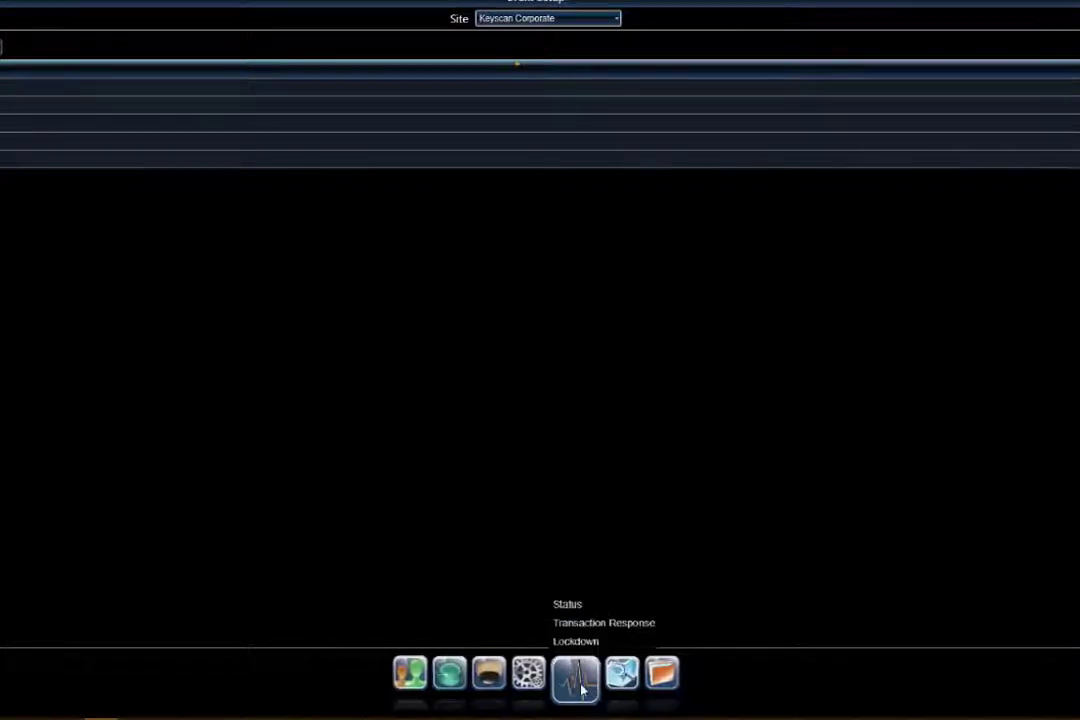
left_click(605, 624)
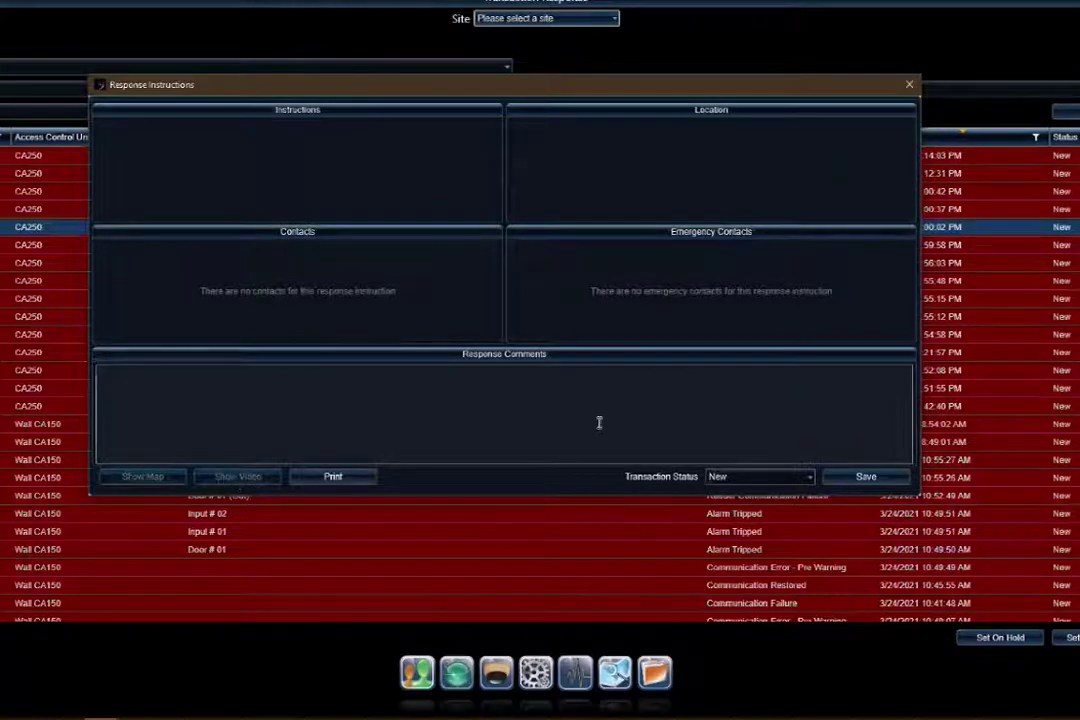
left_click(909, 86)
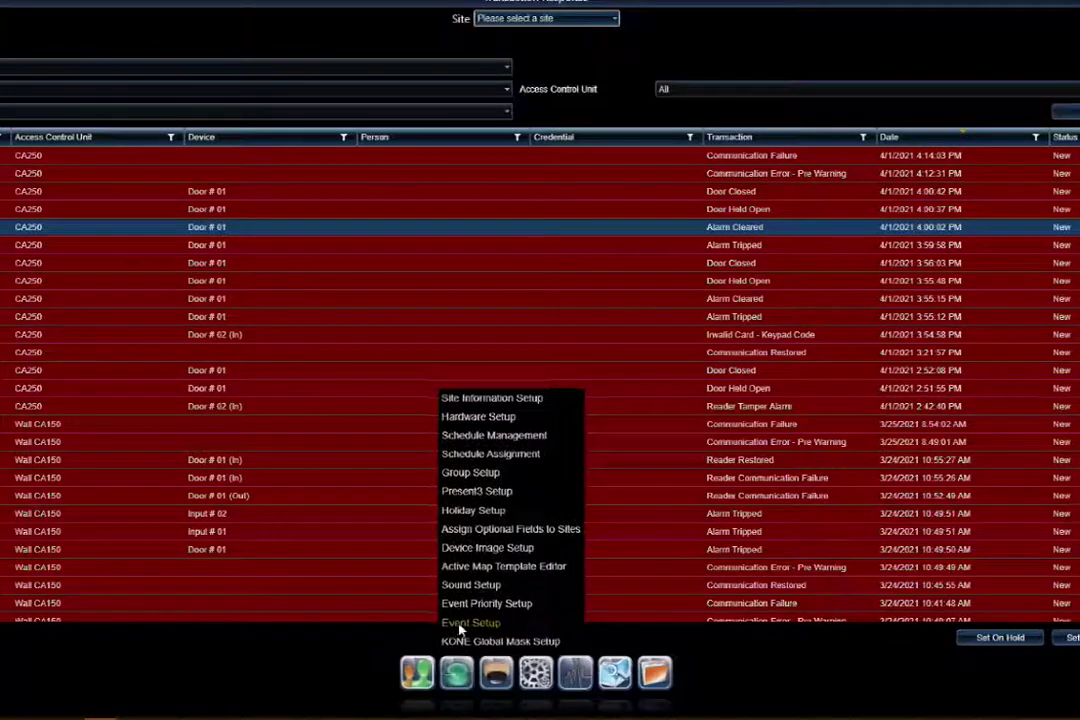
- Add an event setting for Keyscan Corporate and assign the Access Denied transactions of ACU 002's Service Entrance door
left_click(458, 623)
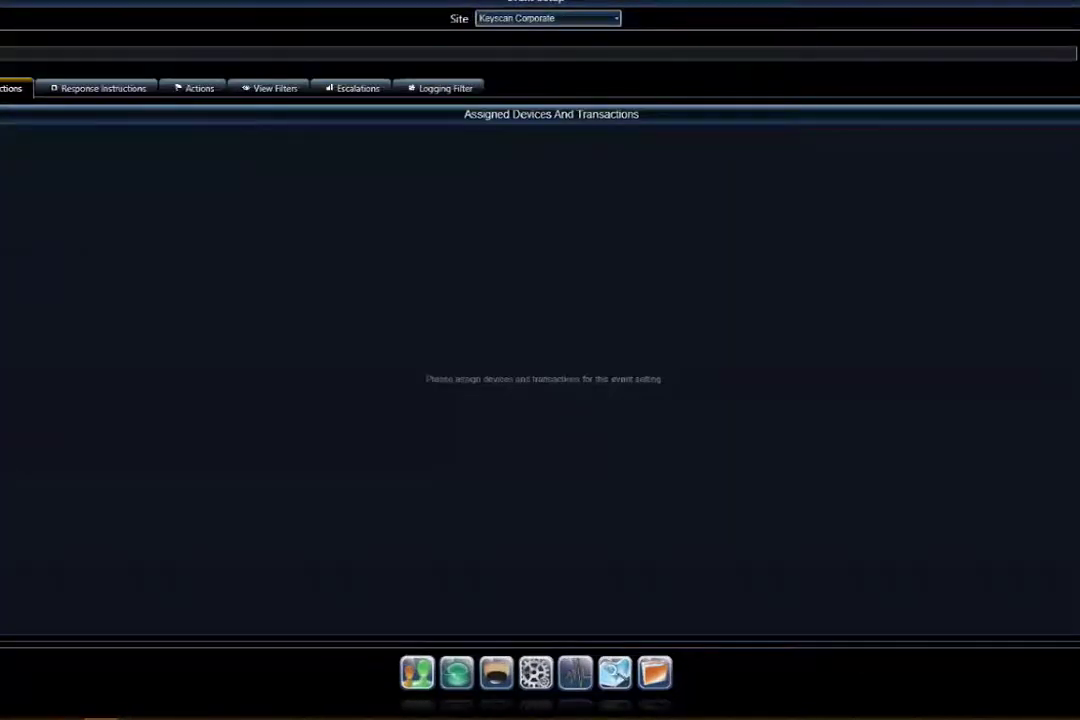
left_click(50, 158)
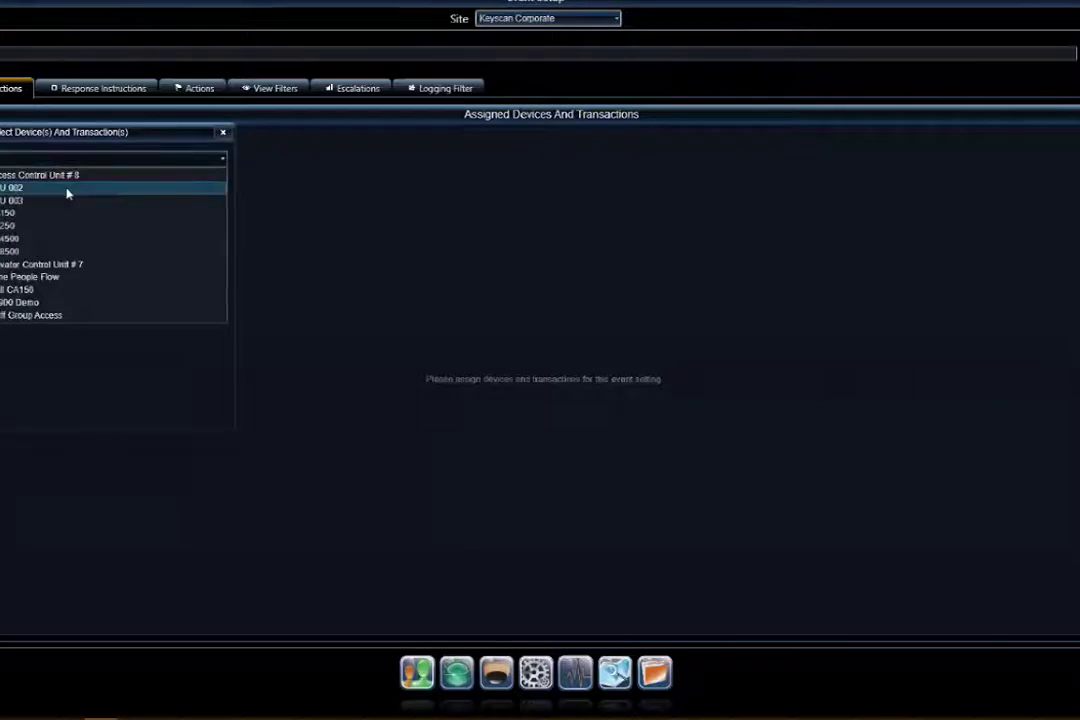
left_click(65, 188)
left_click(68, 178)
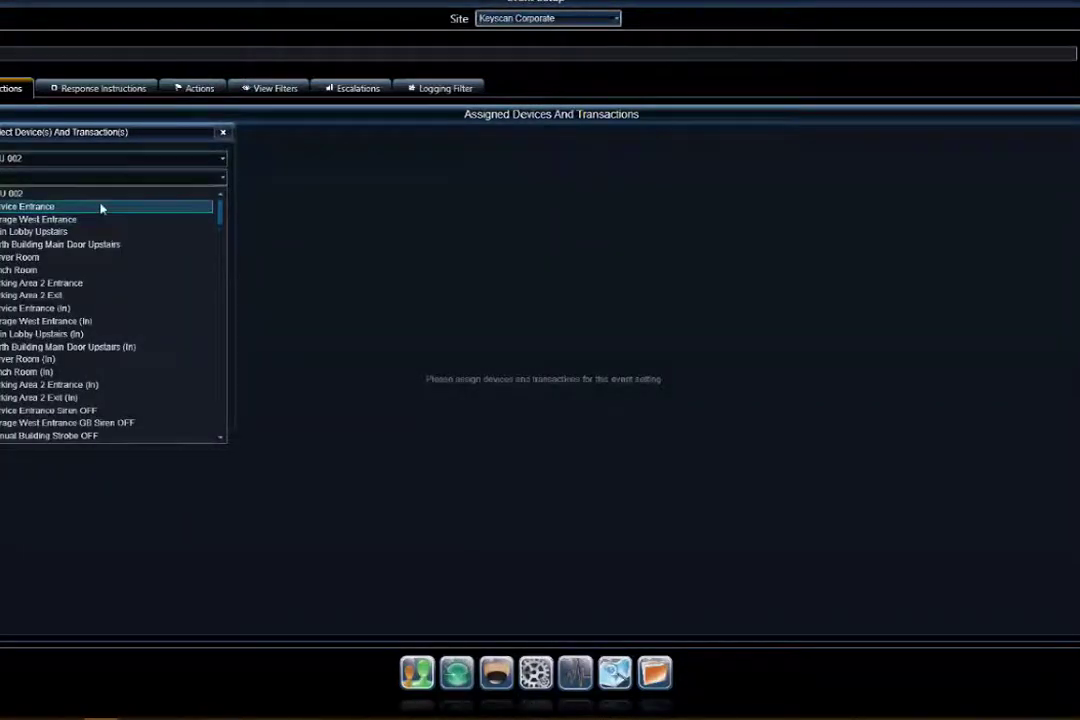
left_click(101, 208)
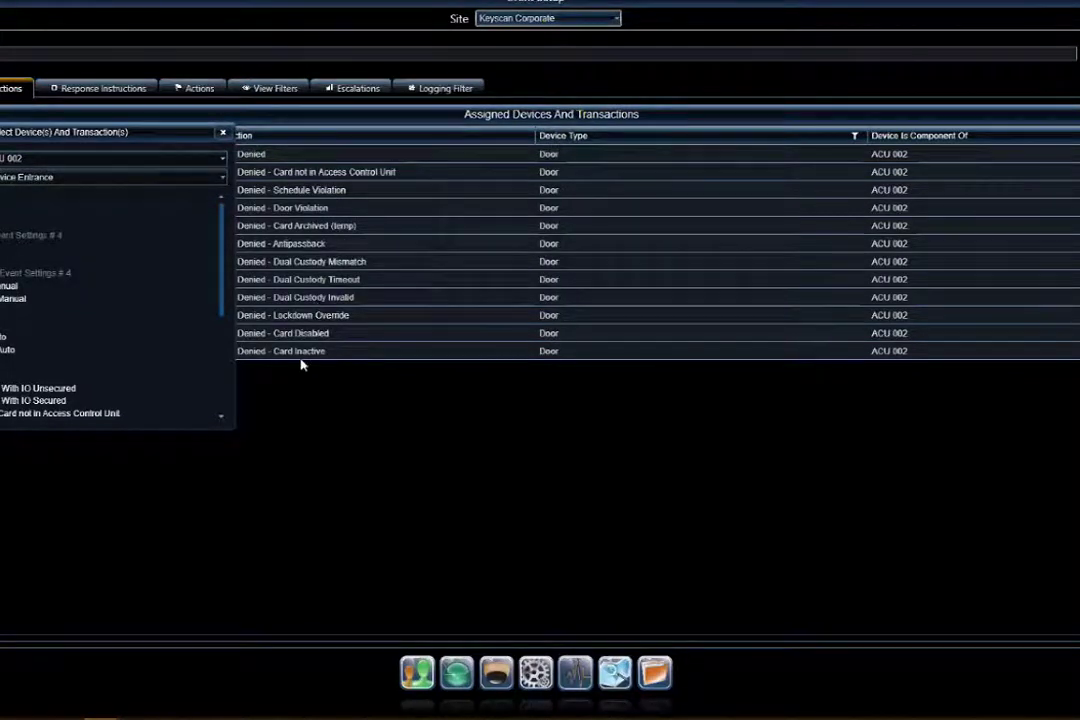
left_click(223, 133)
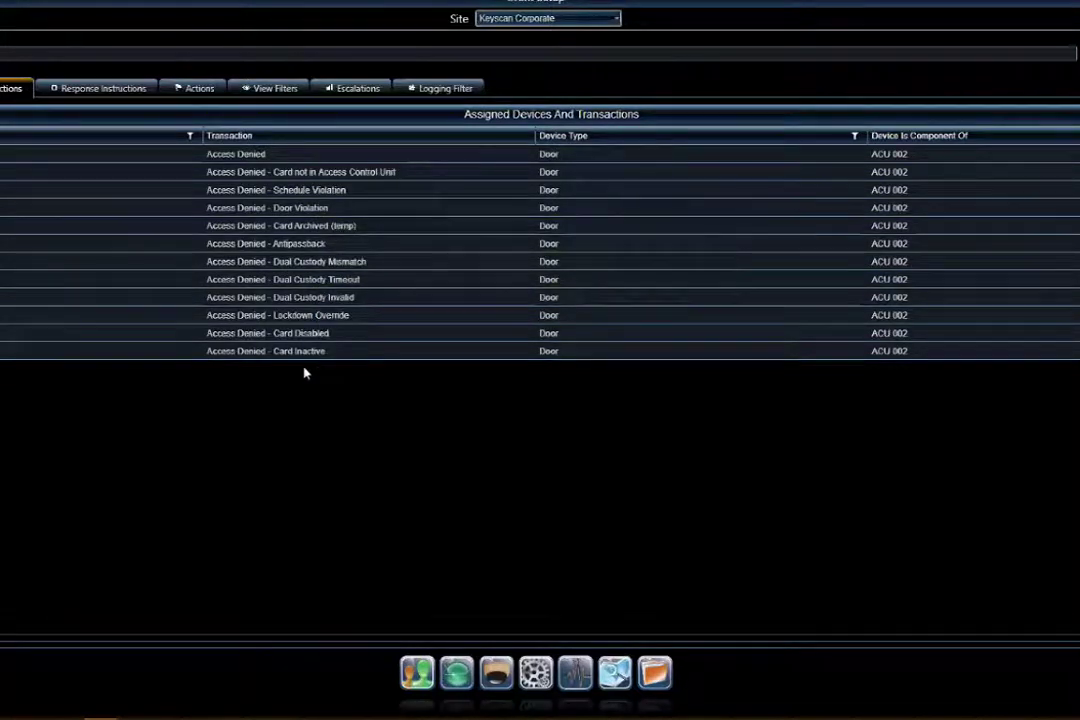
- Open the event's response instructions, look over the instruction and location fields, and assign the Site Plan map
left_click(110, 89)
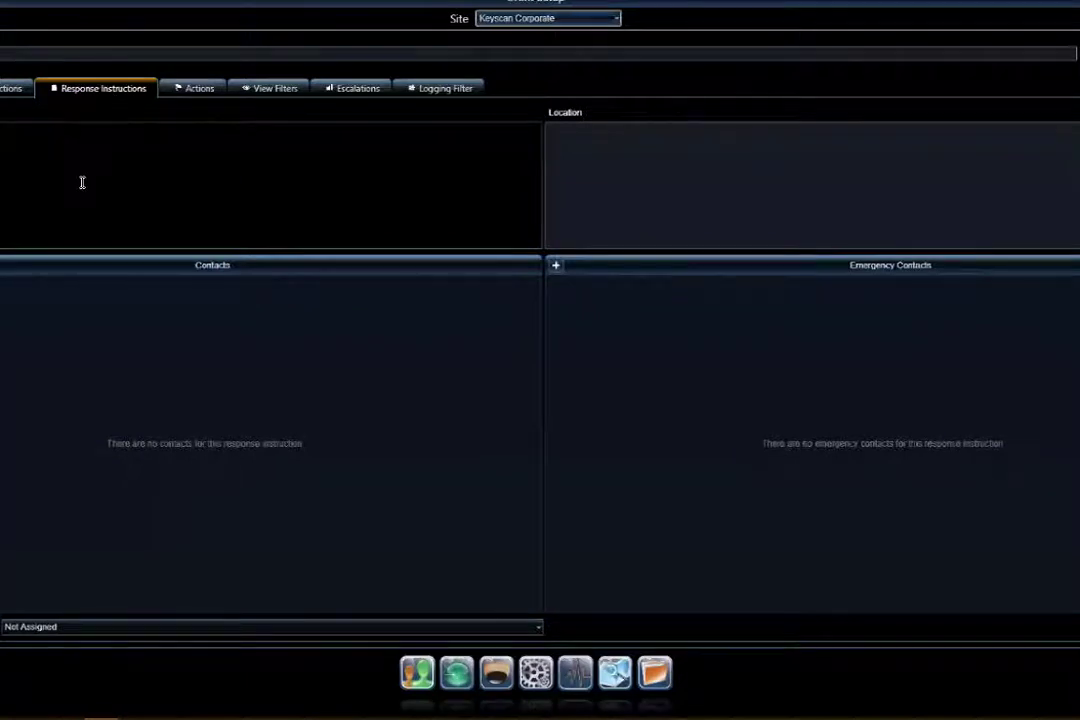
left_click(575, 672)
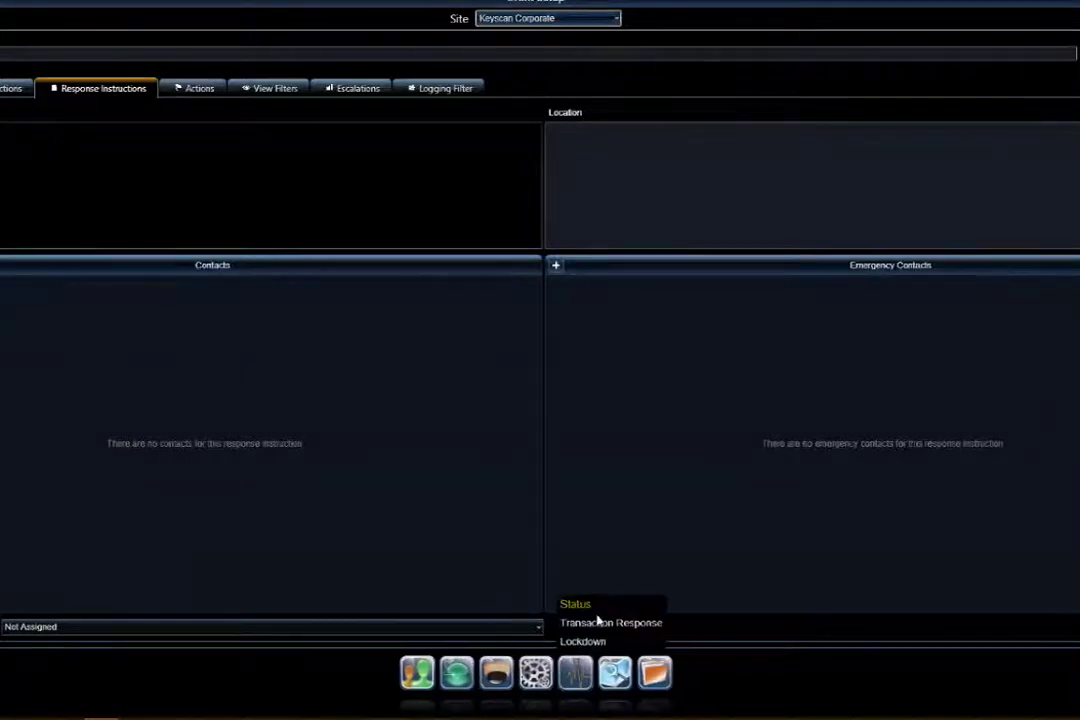
left_click(48, 193)
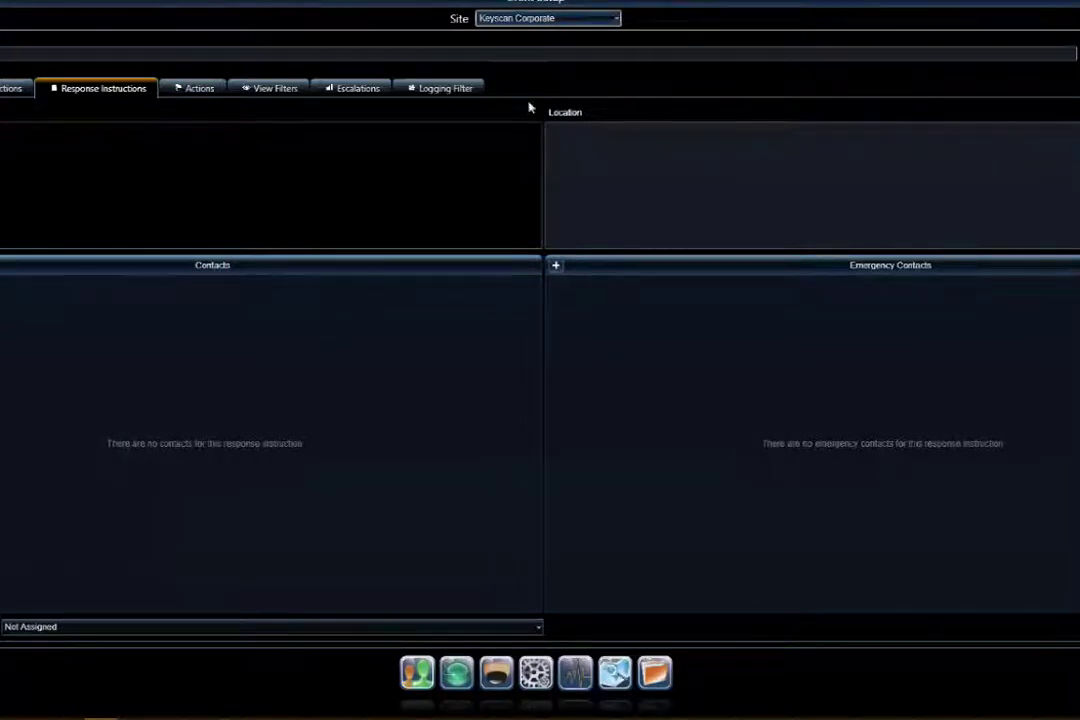
left_click(624, 180)
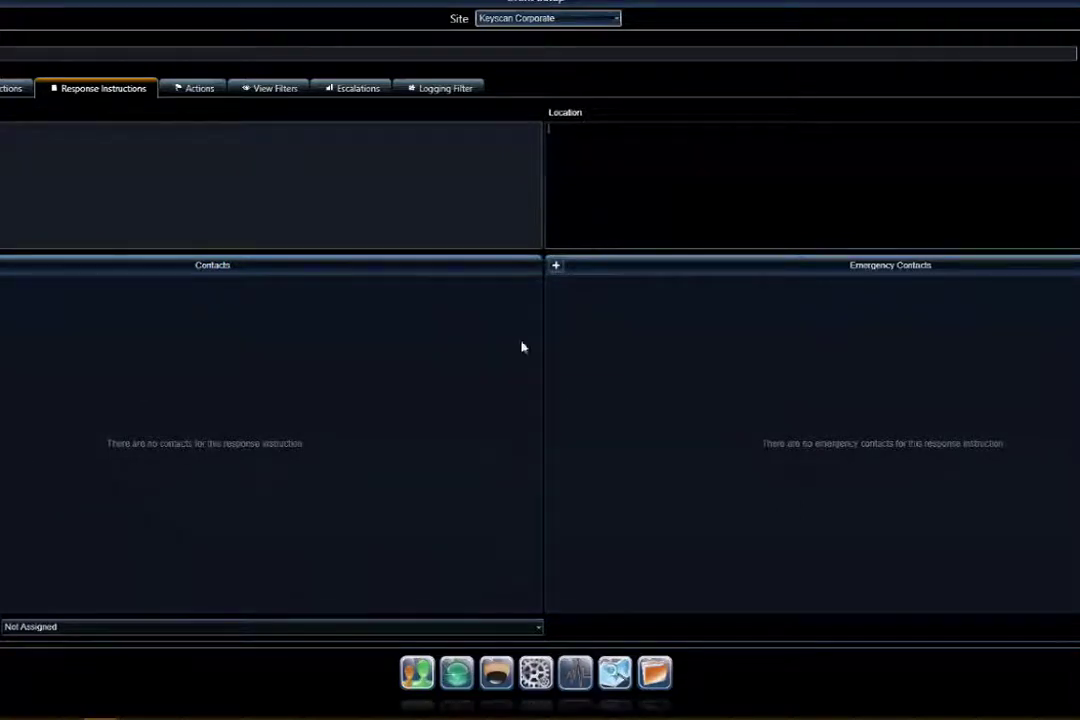
left_click(161, 628)
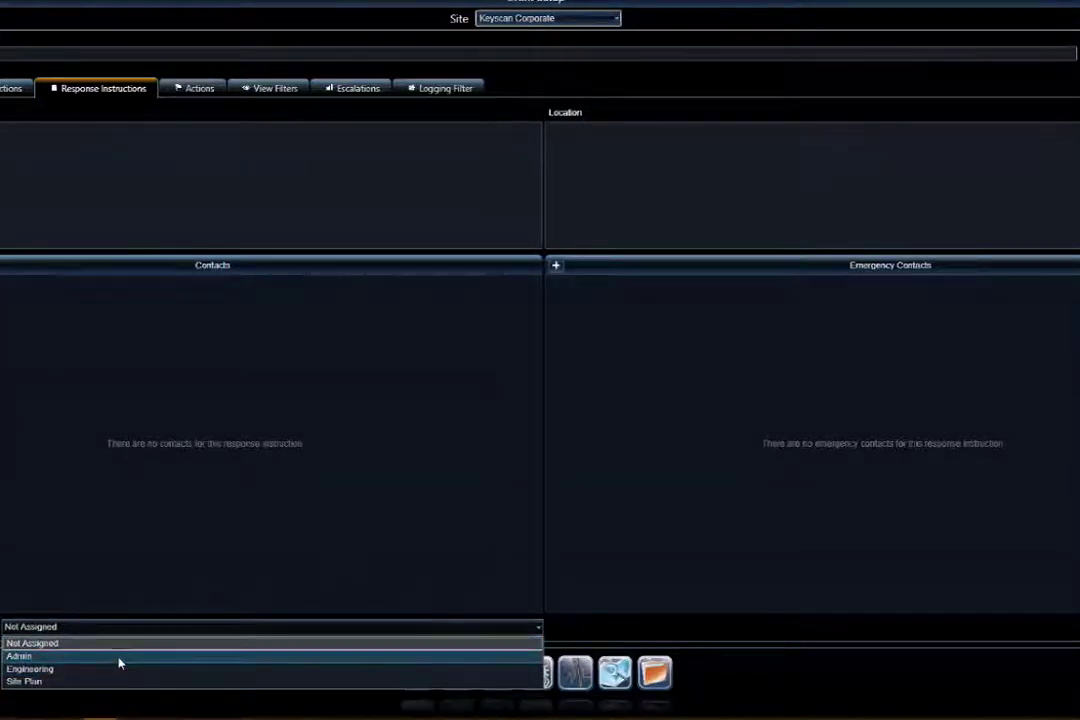
left_click(118, 663)
left_click(139, 633)
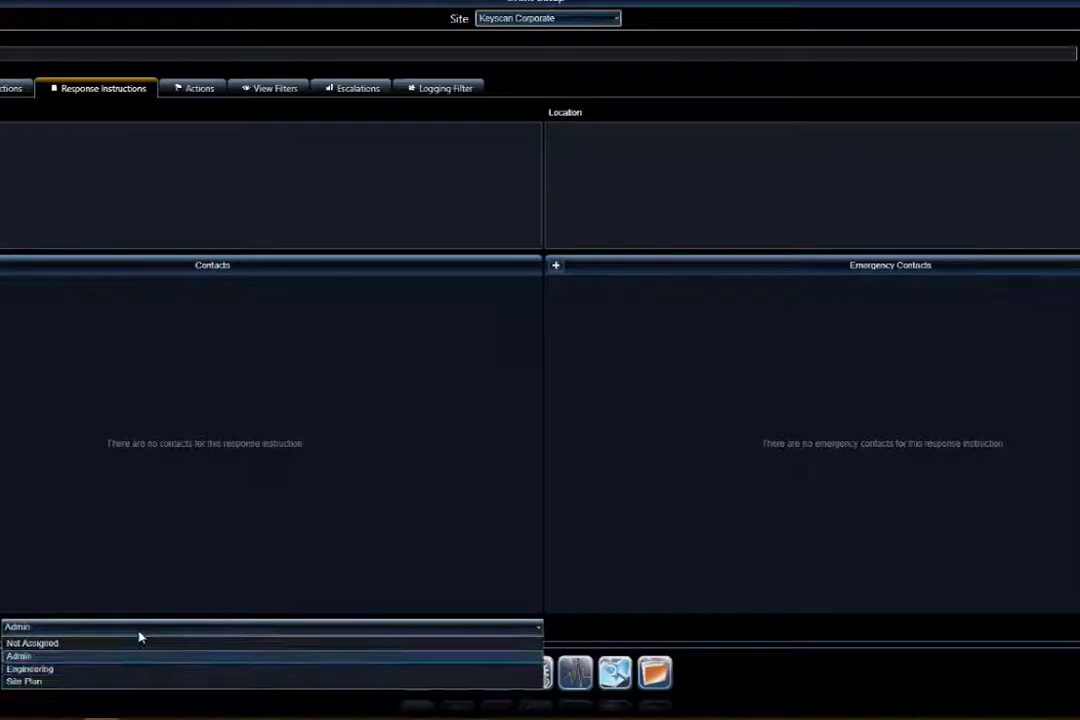
left_click(118, 684)
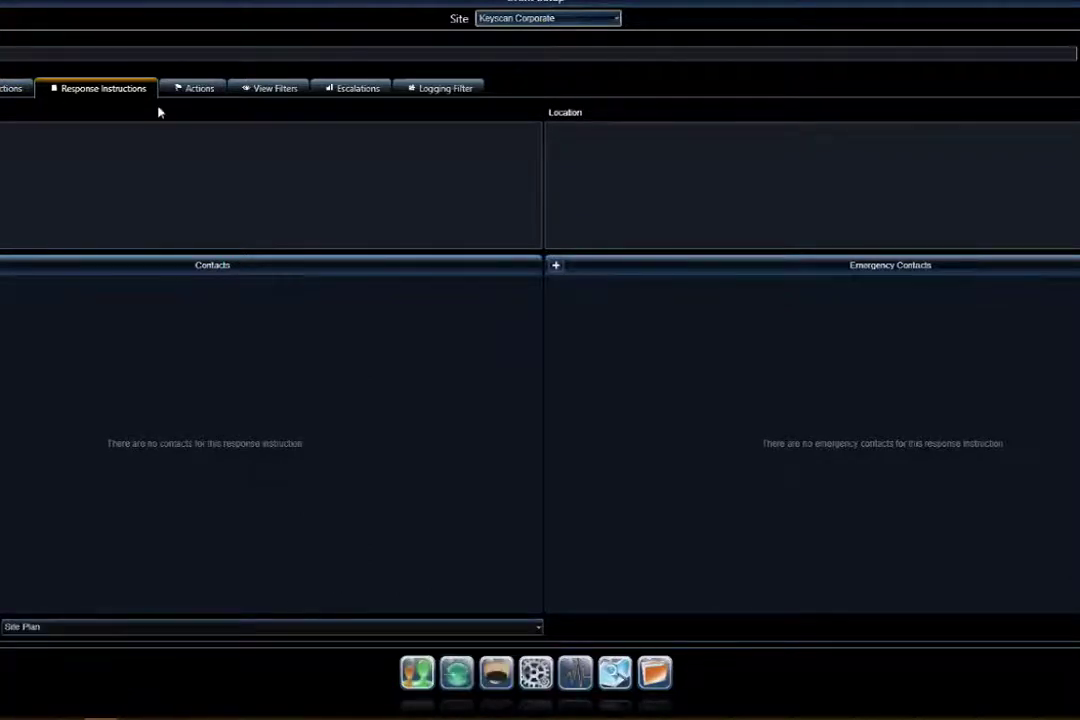
- Add a video action to the event using the Digital Watchdog Test device and its Parking camera
left_click(192, 92)
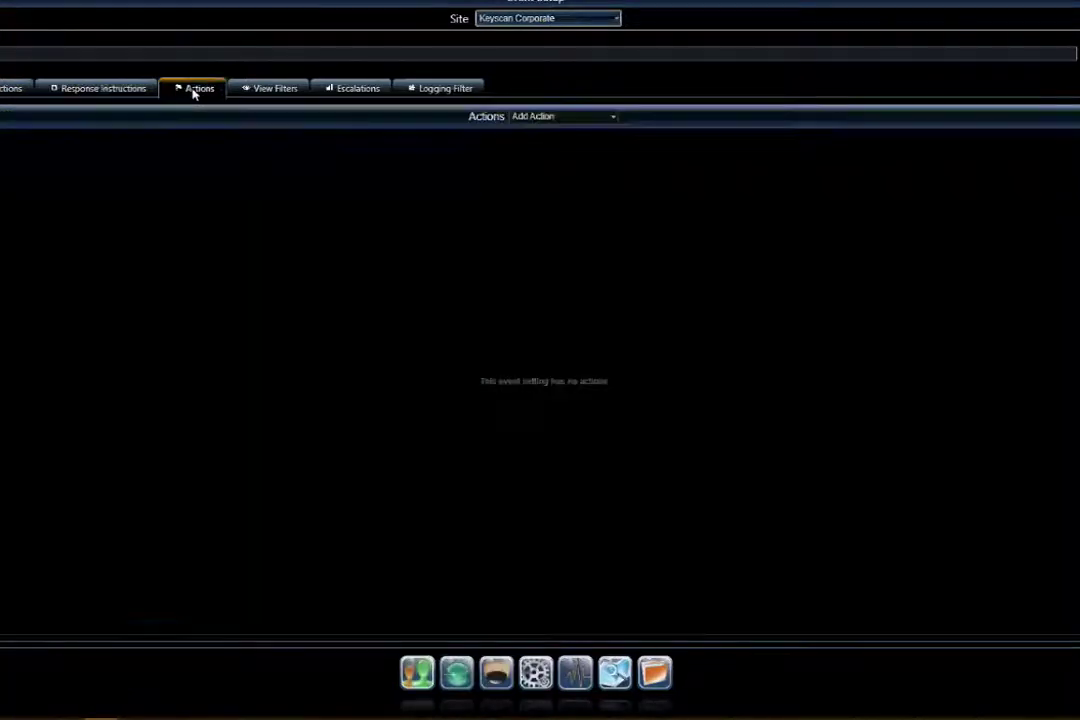
left_click(566, 118)
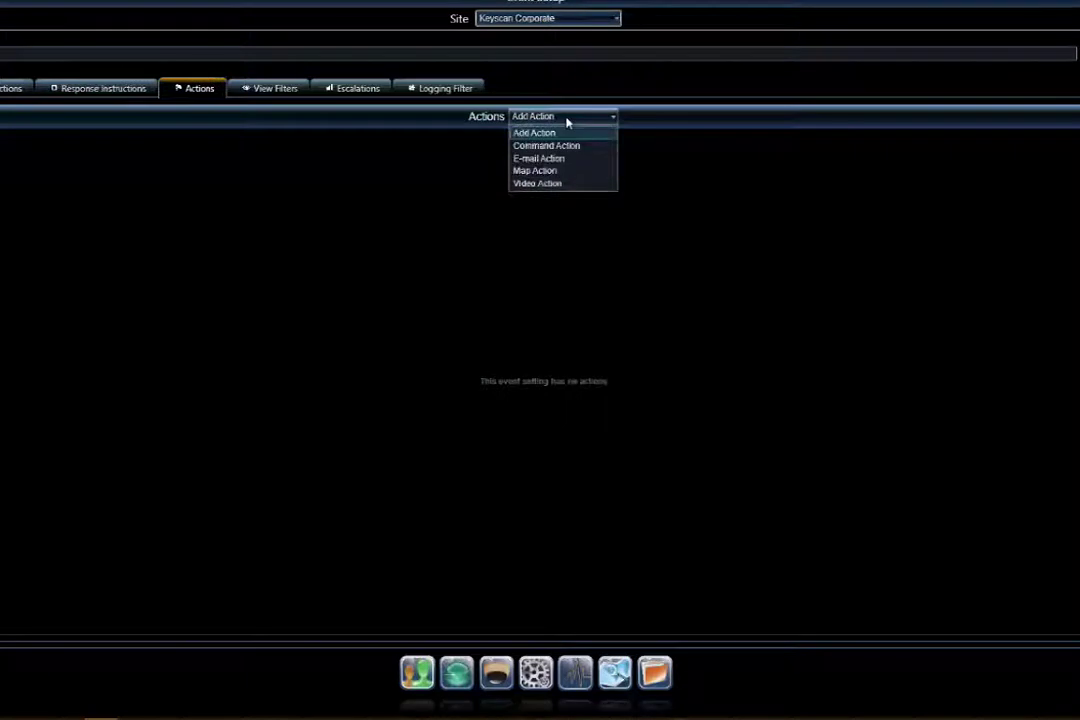
left_click(550, 184)
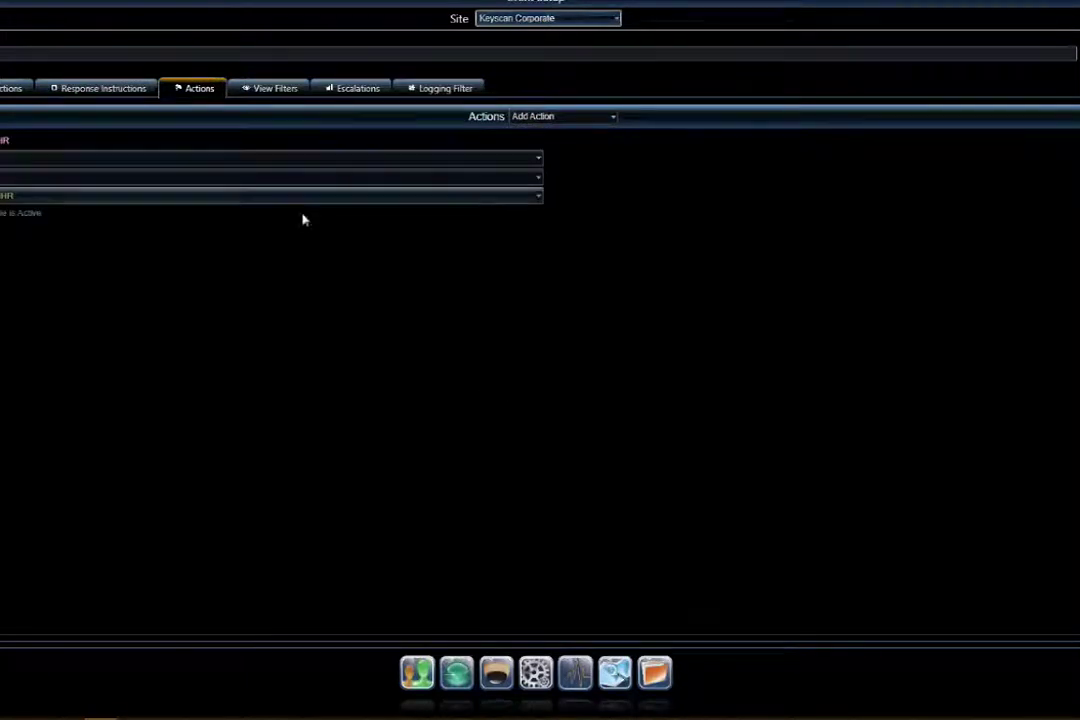
left_click(163, 160)
left_click(166, 203)
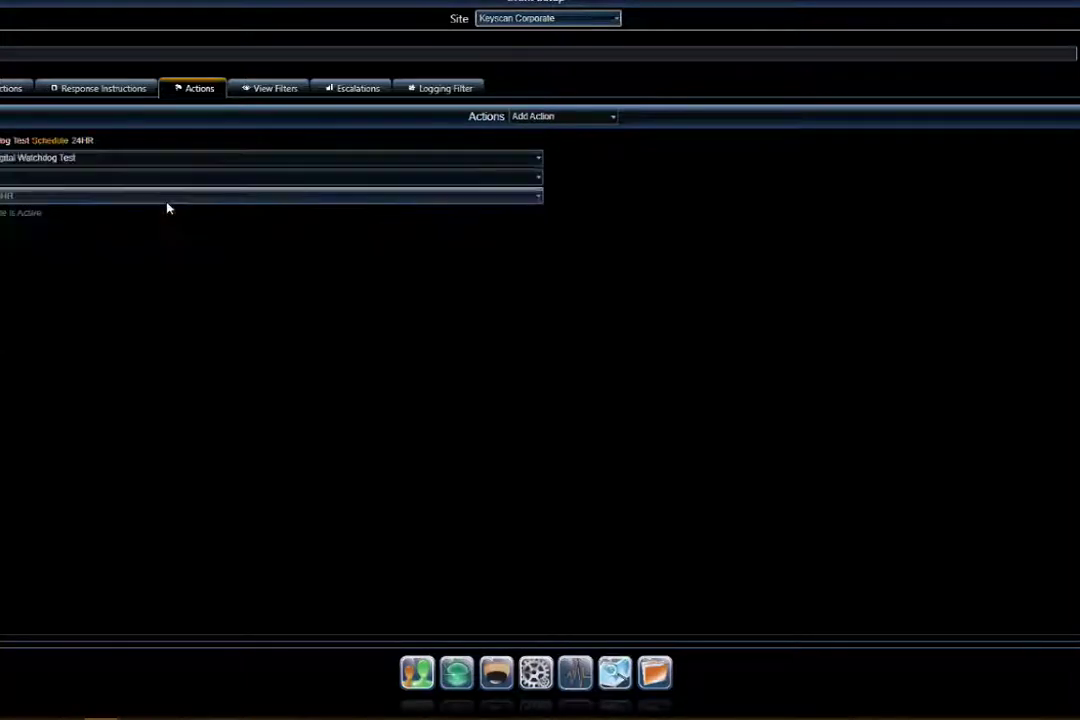
left_click(150, 185)
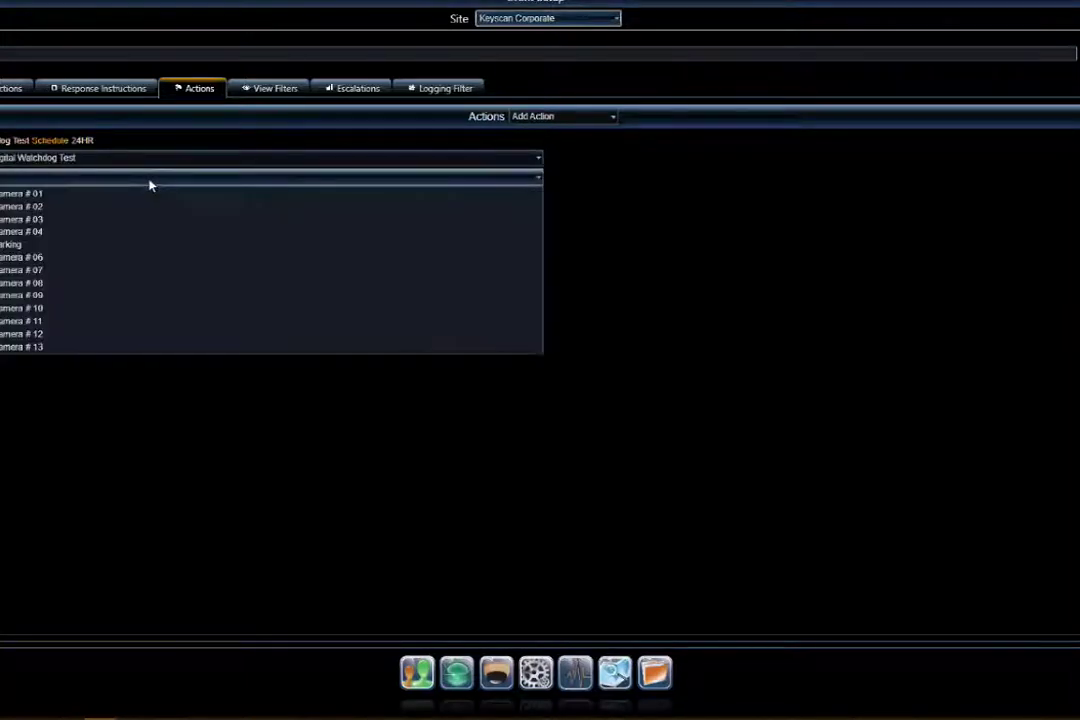
left_click(140, 248)
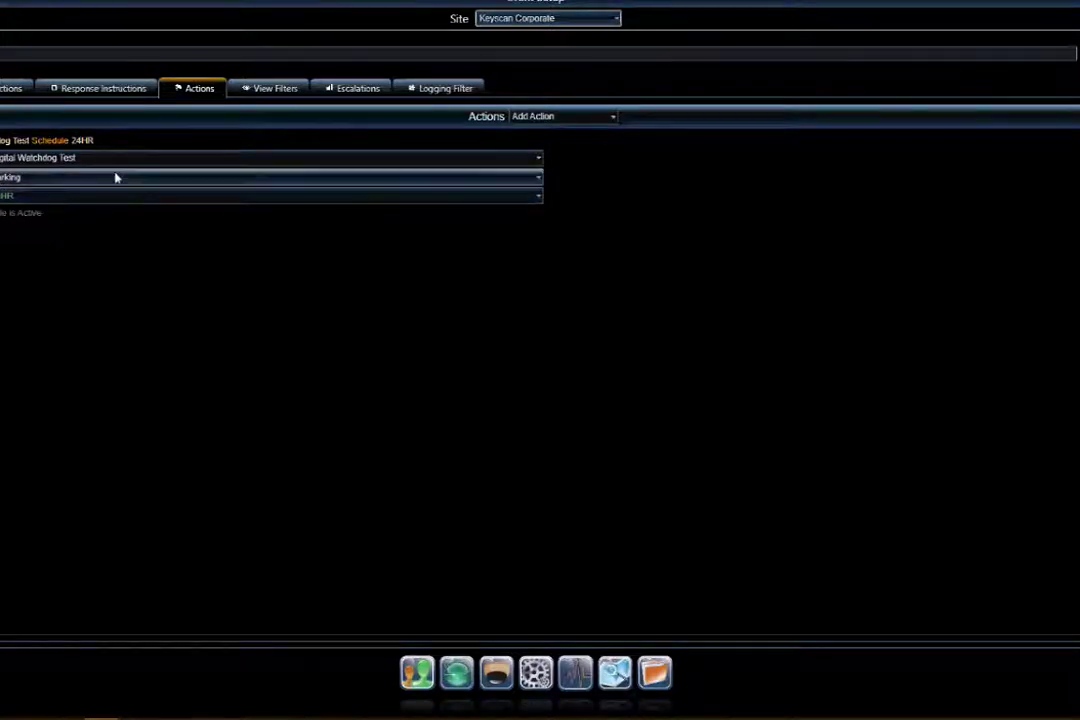
- Set the Digital Watchdog Test video action's schedule to M-F 9-5, and pick again from the schedule list
left_click(24, 200)
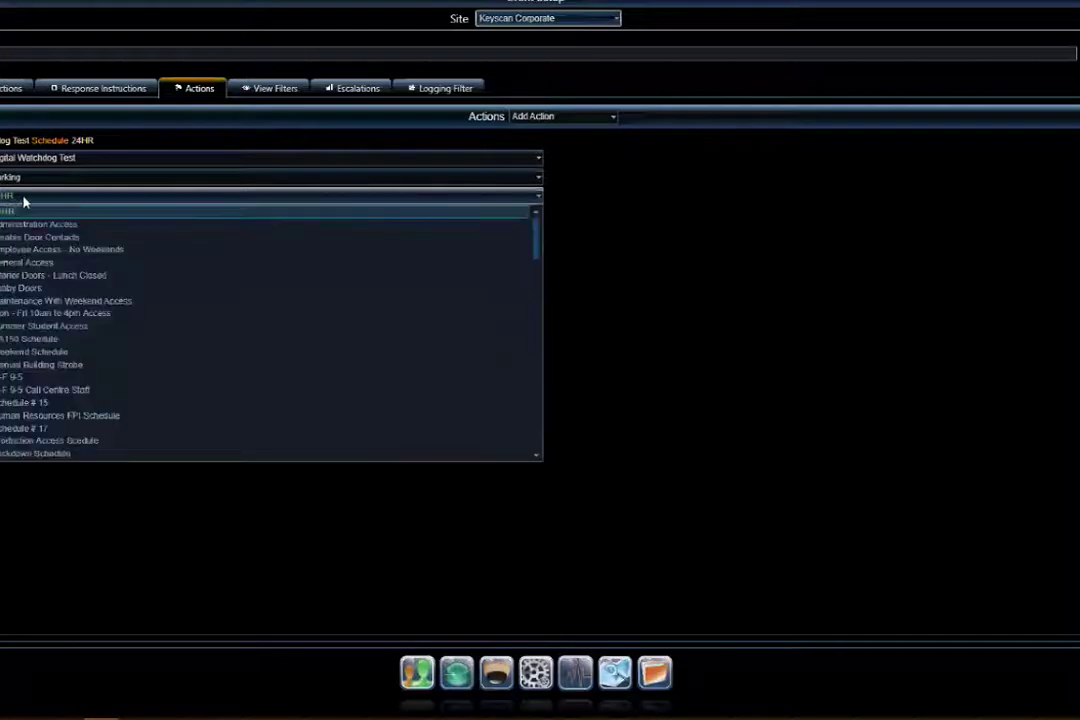
left_click(12, 379)
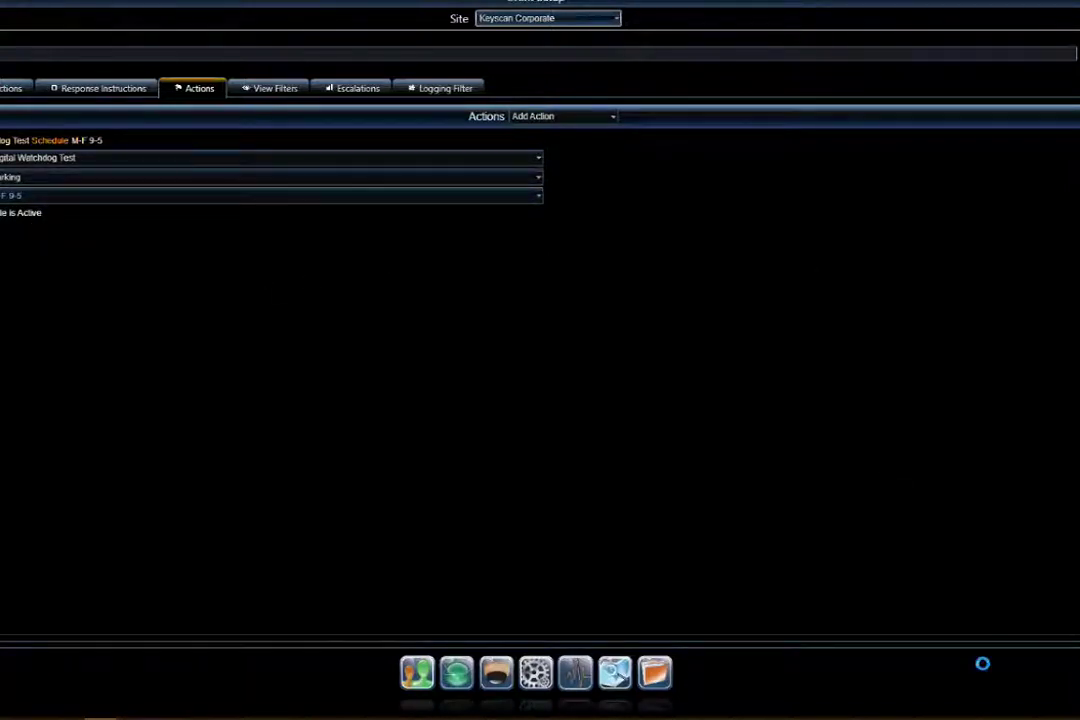
left_click(203, 200)
scroll(200, 212, "up", 5)
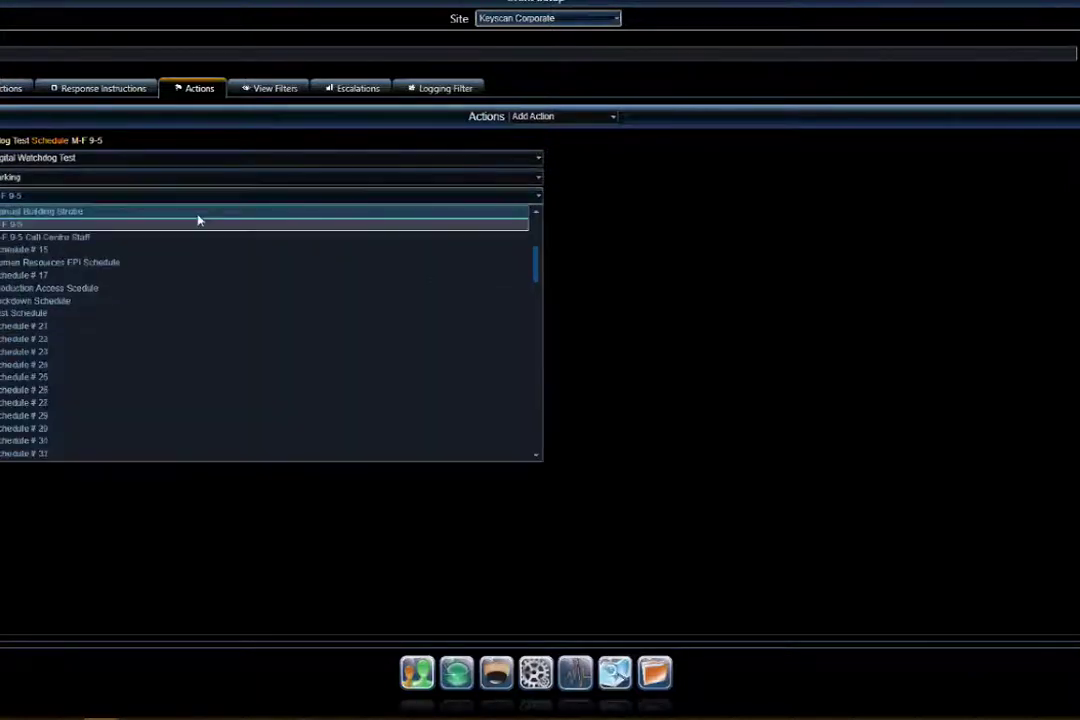
left_click(198, 214)
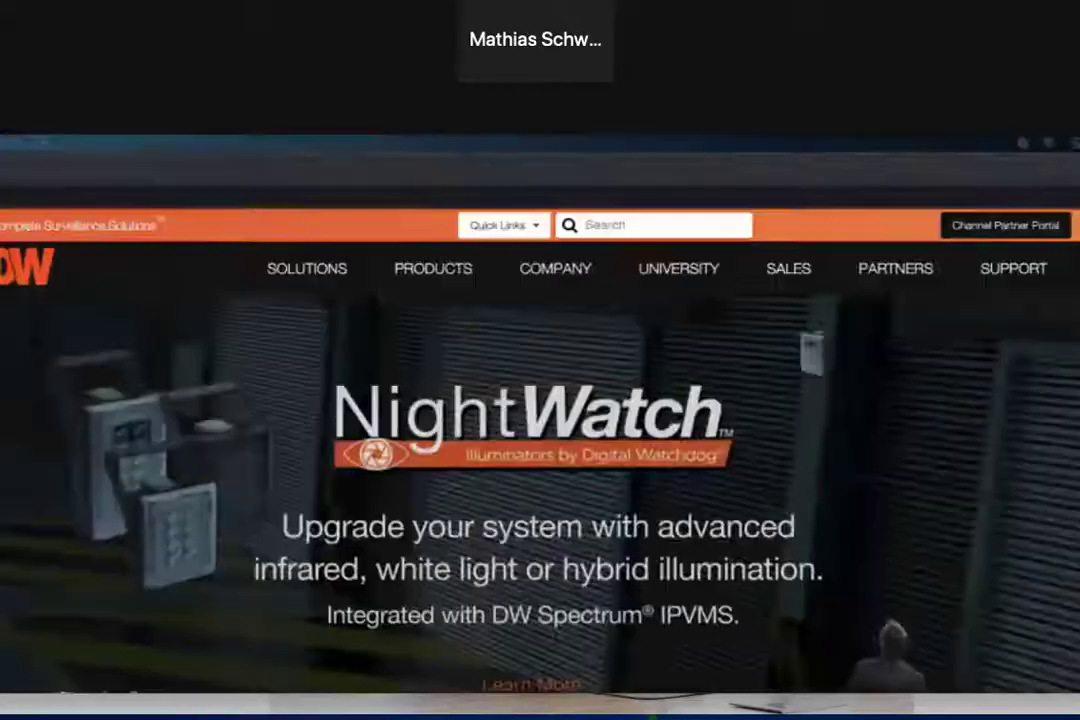
key("alt+f")
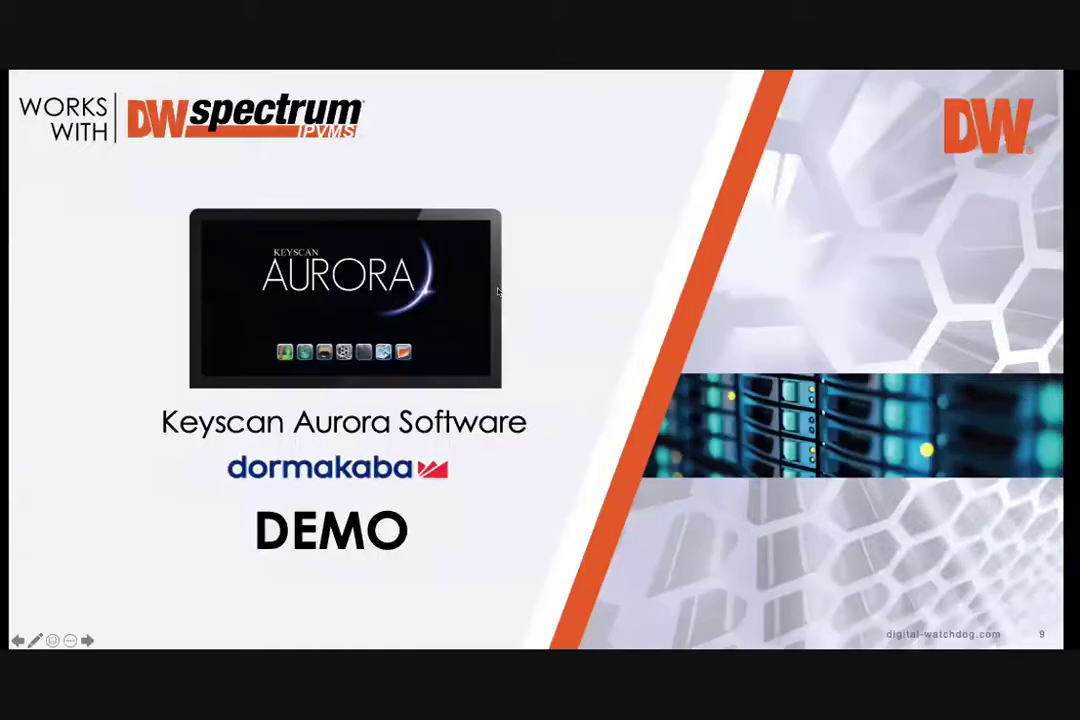
left_click(497, 291)
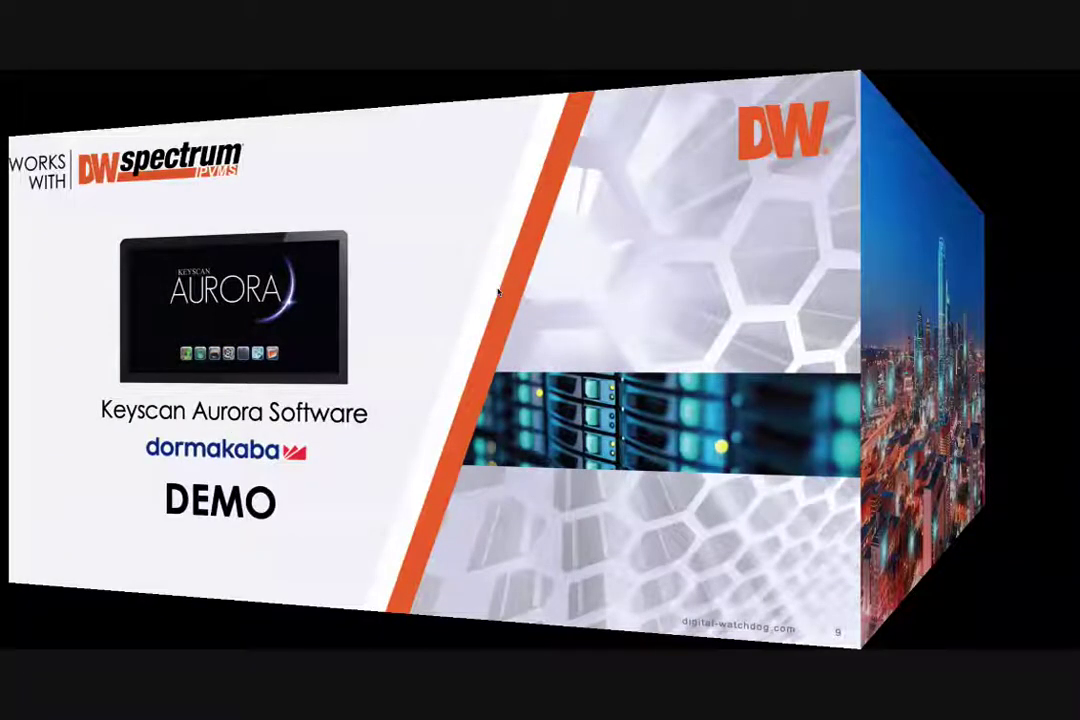
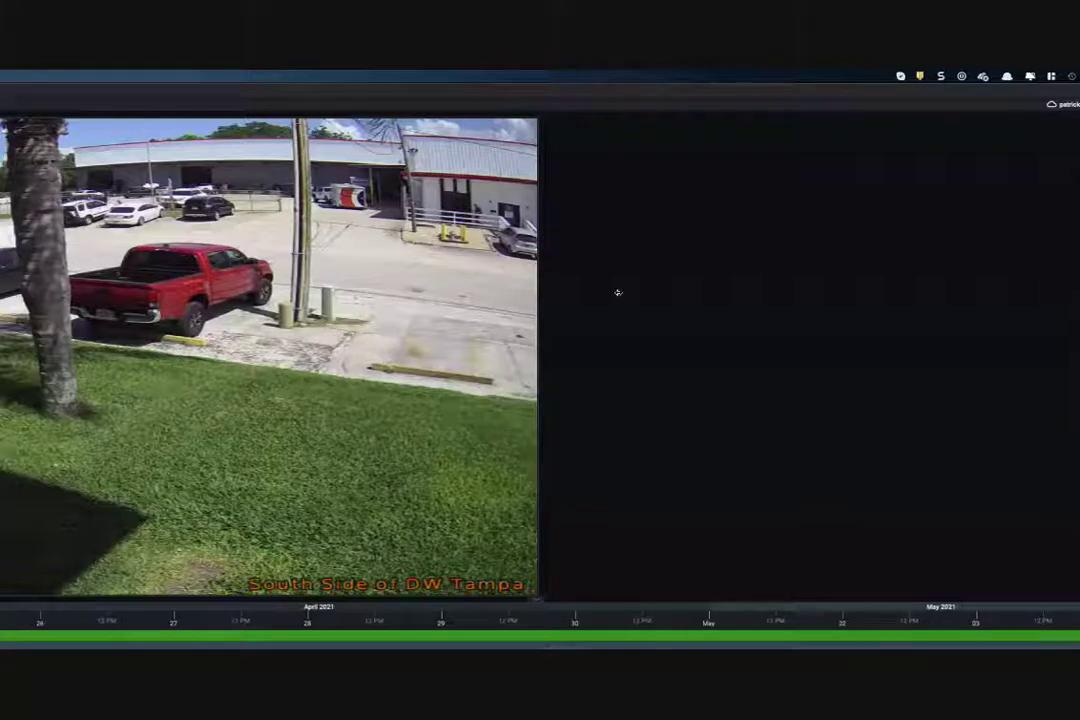
- In DW Spectrum, find 20 April 2021 on the timeline and play the DWC-MF5Wi4TW recording from about 11:30 AM
left_click(255, 108)
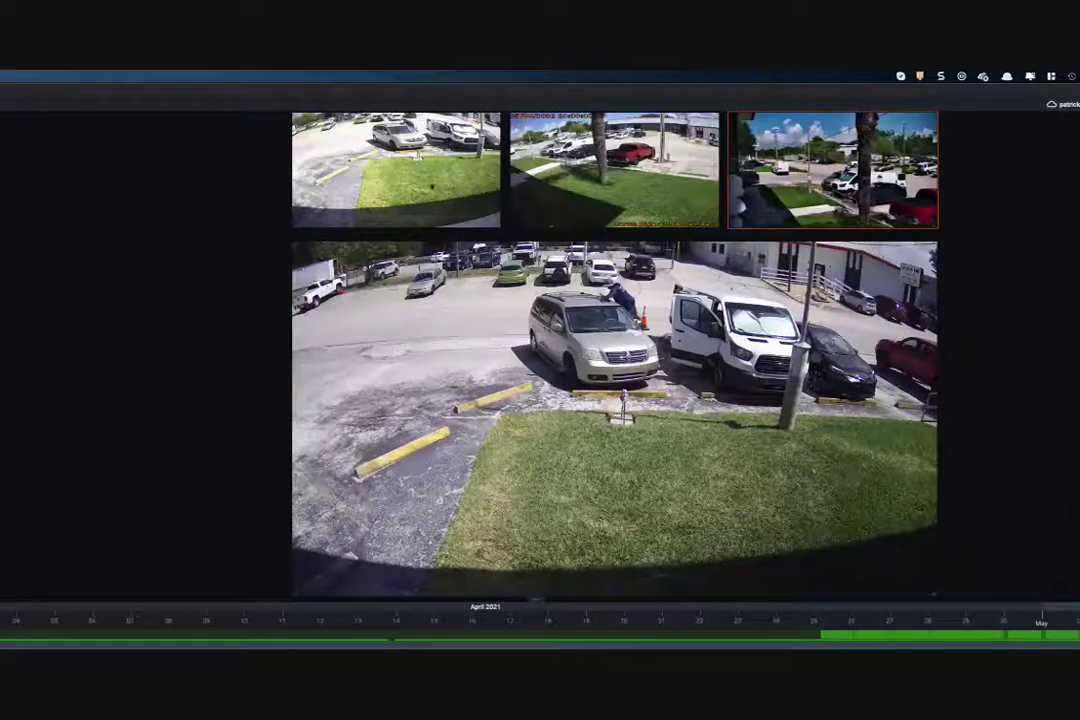
mouse_move(776, 160)
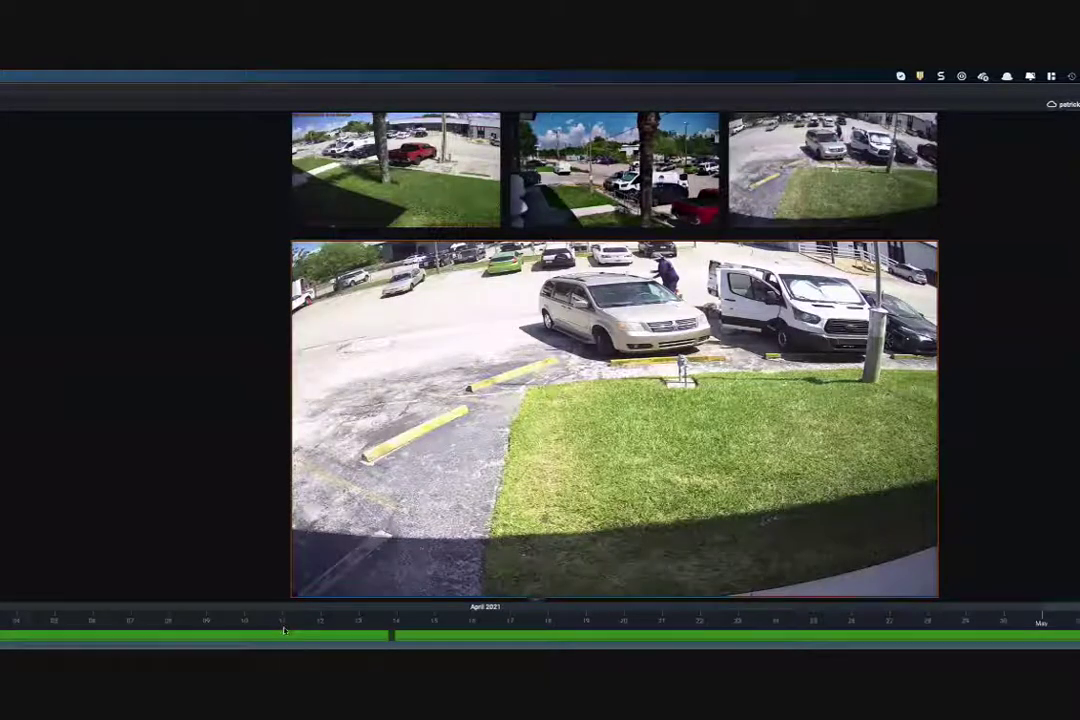
mouse_move(921, 537)
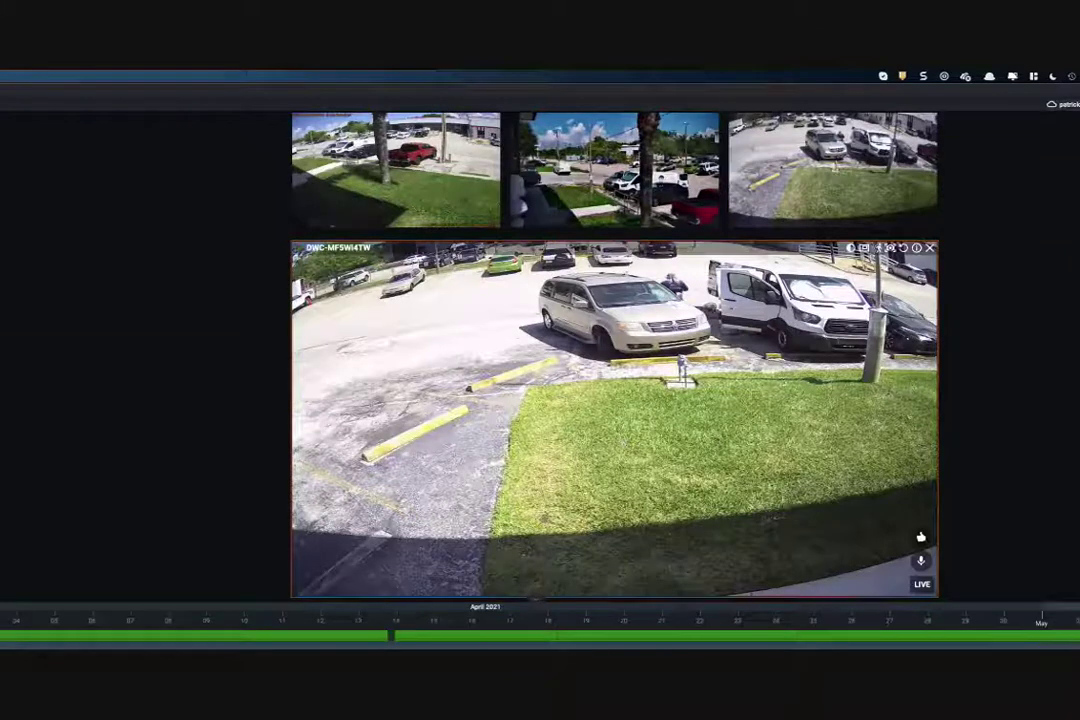
mouse_move(702, 197)
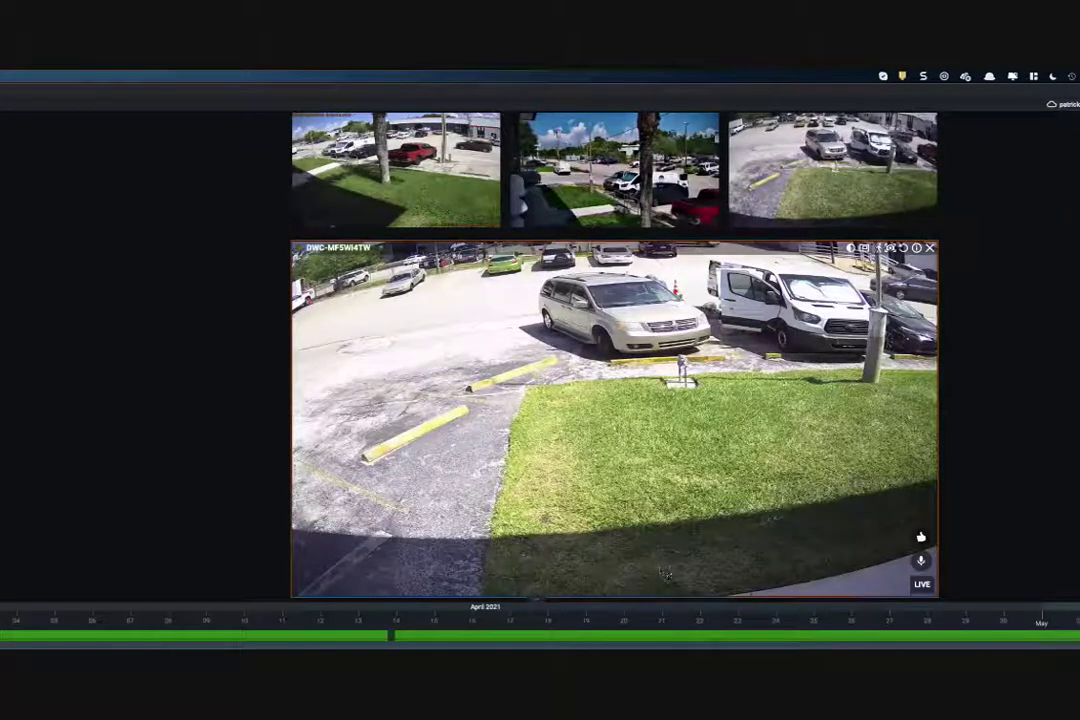
scroll(644, 627, "up", 2)
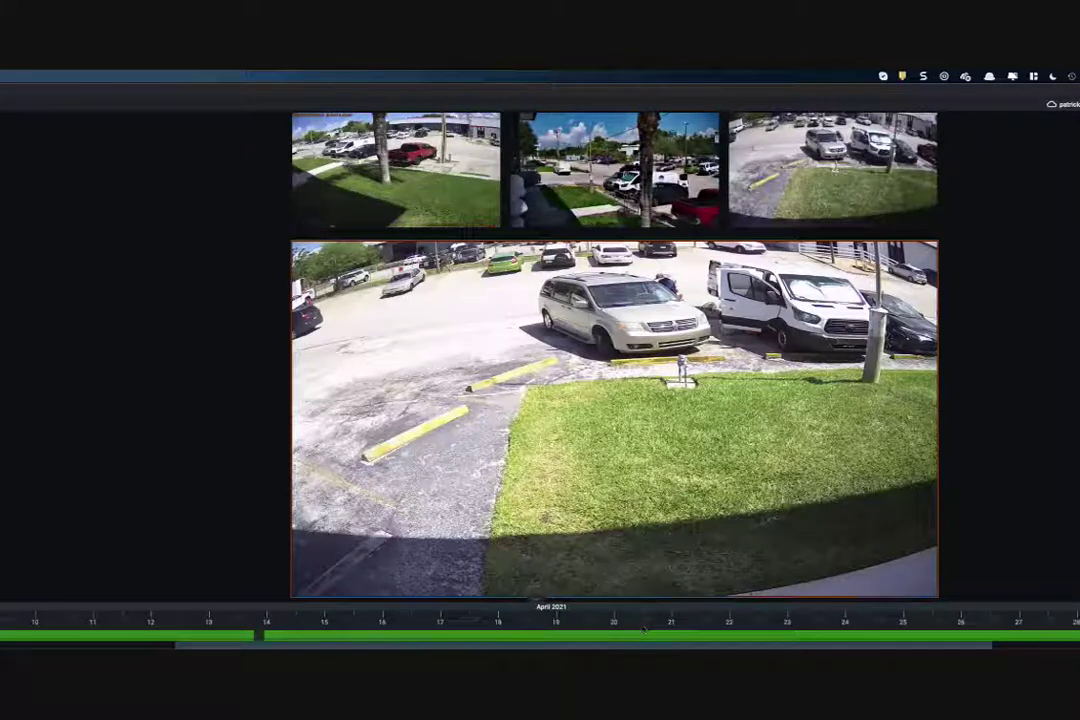
scroll(636, 634, "up", 3)
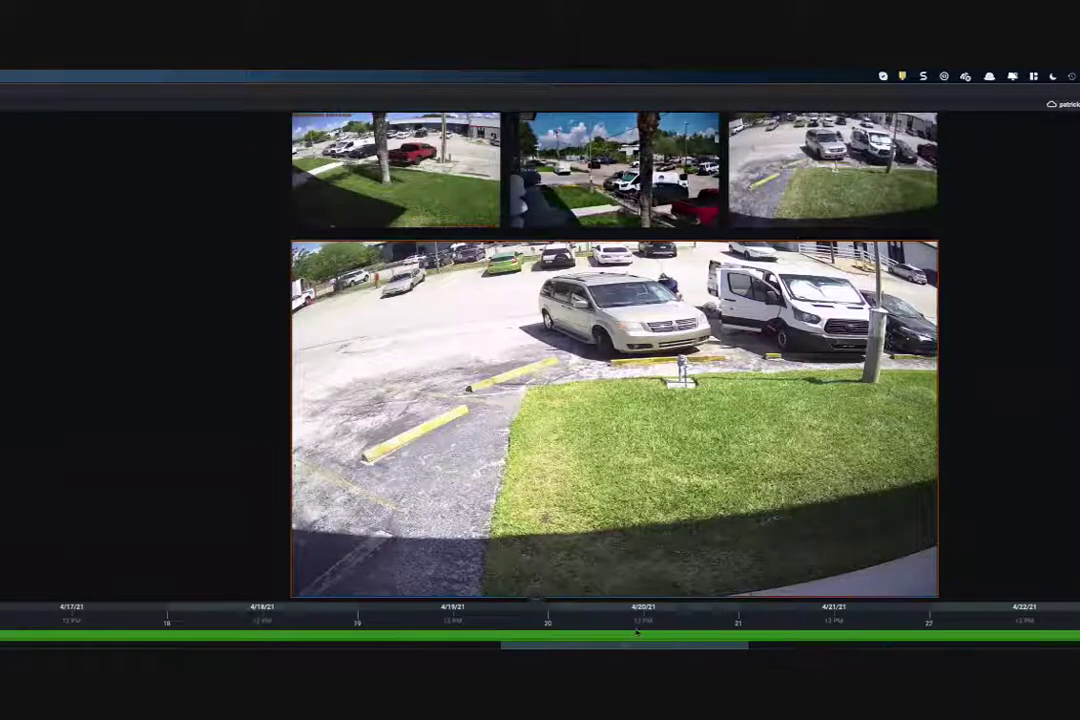
scroll(642, 630, "up", 4)
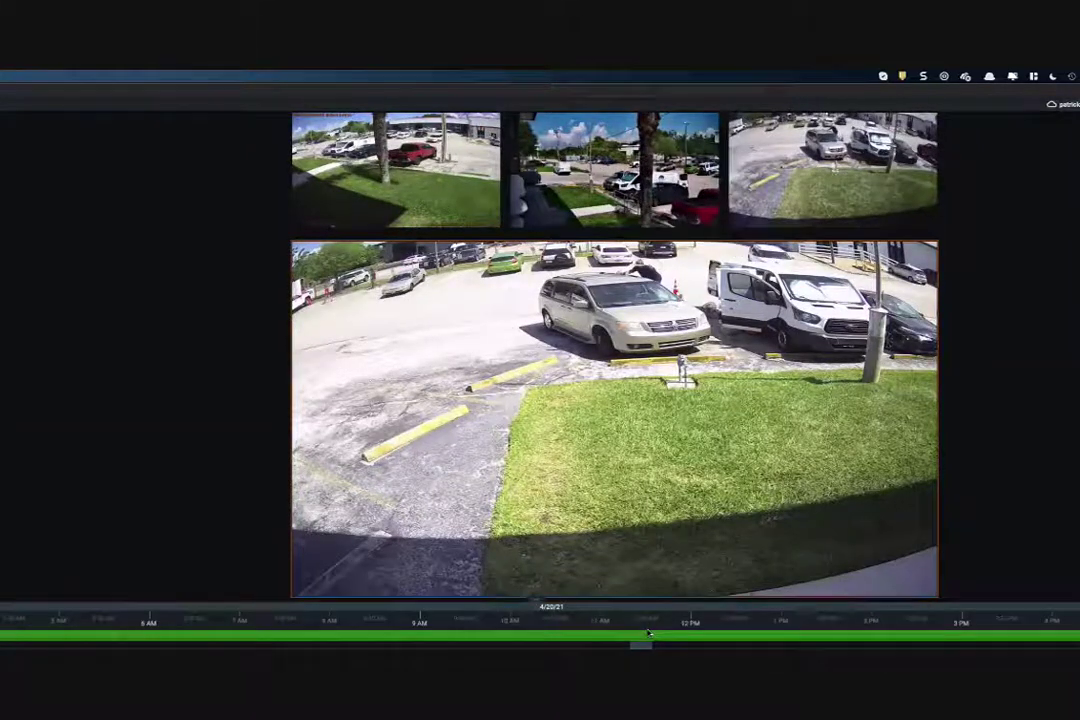
scroll(644, 632, "up", 1)
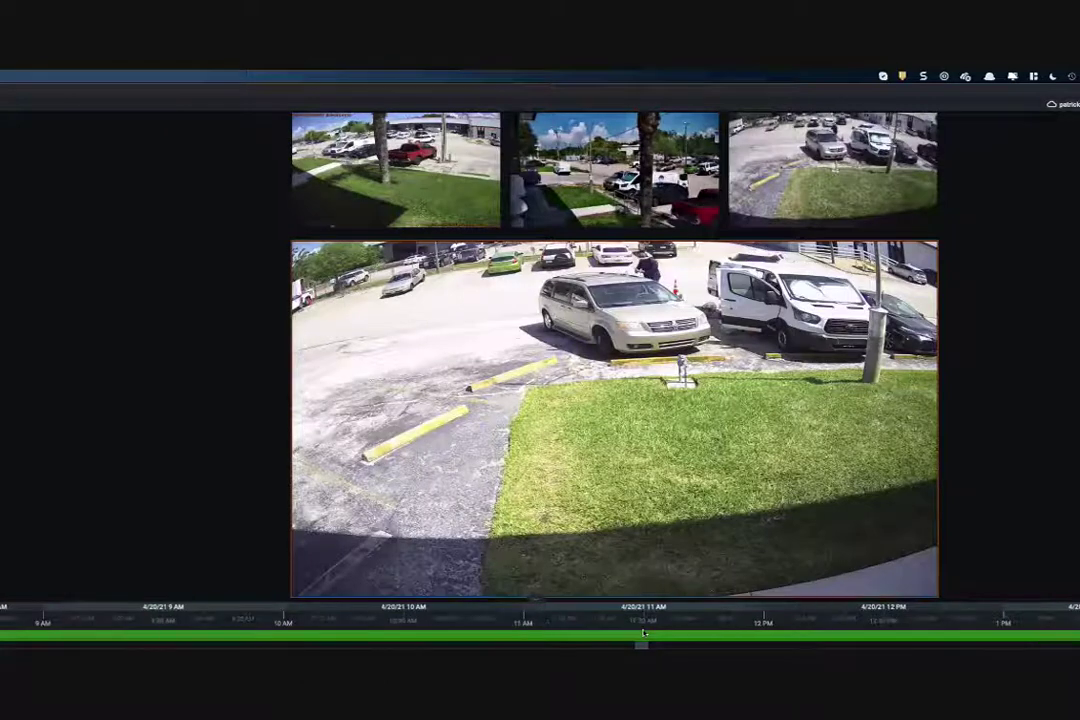
left_click(643, 630)
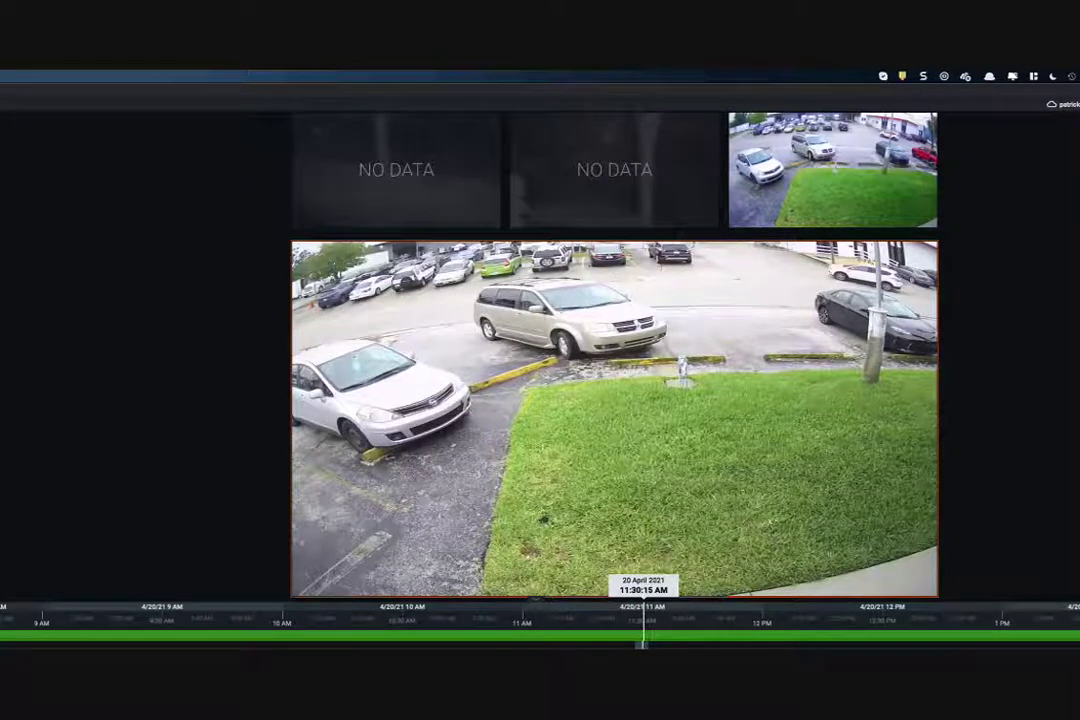
- Browse the timeline to 3 May 2021 and play the cameras' recordings from about 1:20 PM
scroll(642, 625, "down", 3)
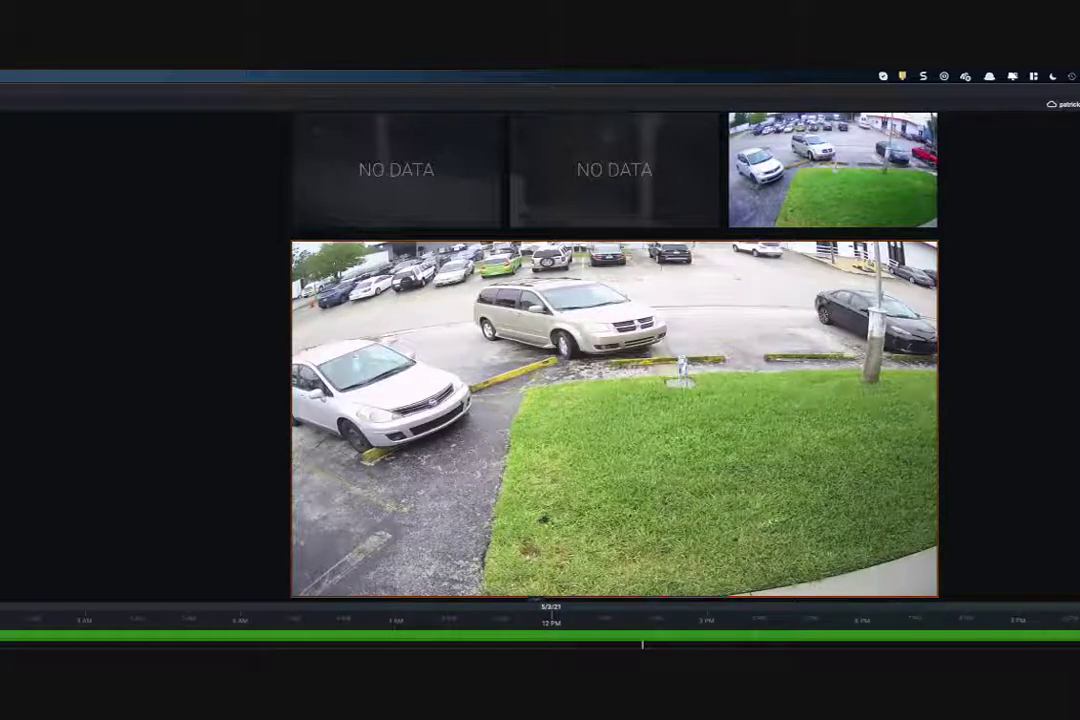
scroll(183, 622, "up", 5)
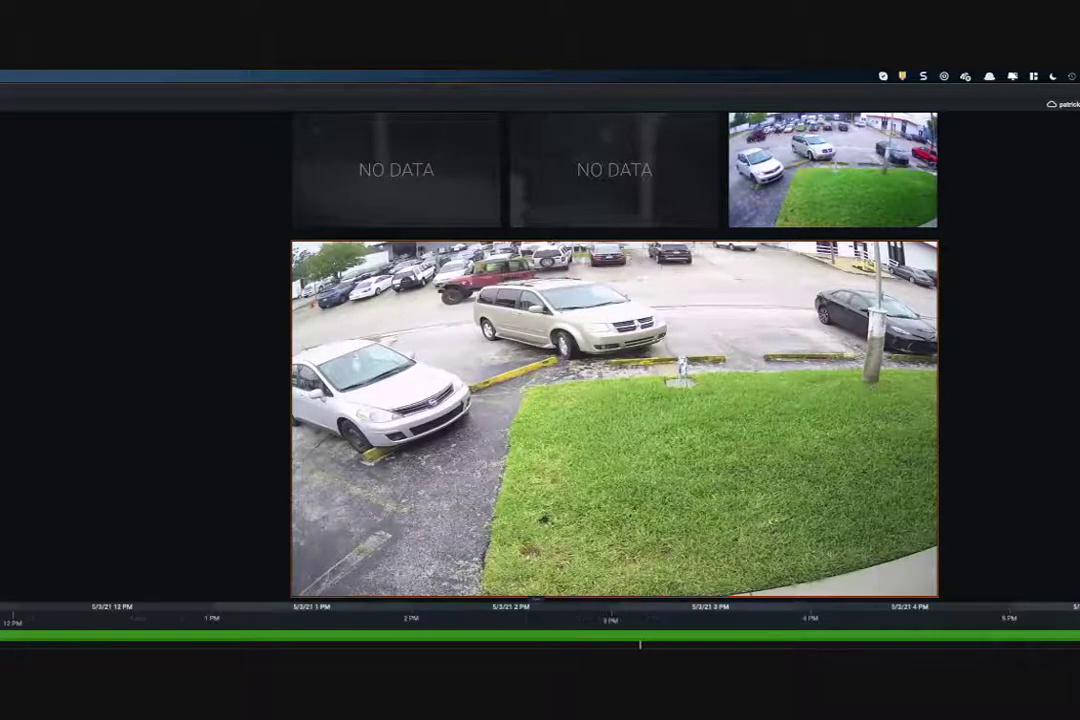
left_click(136, 633)
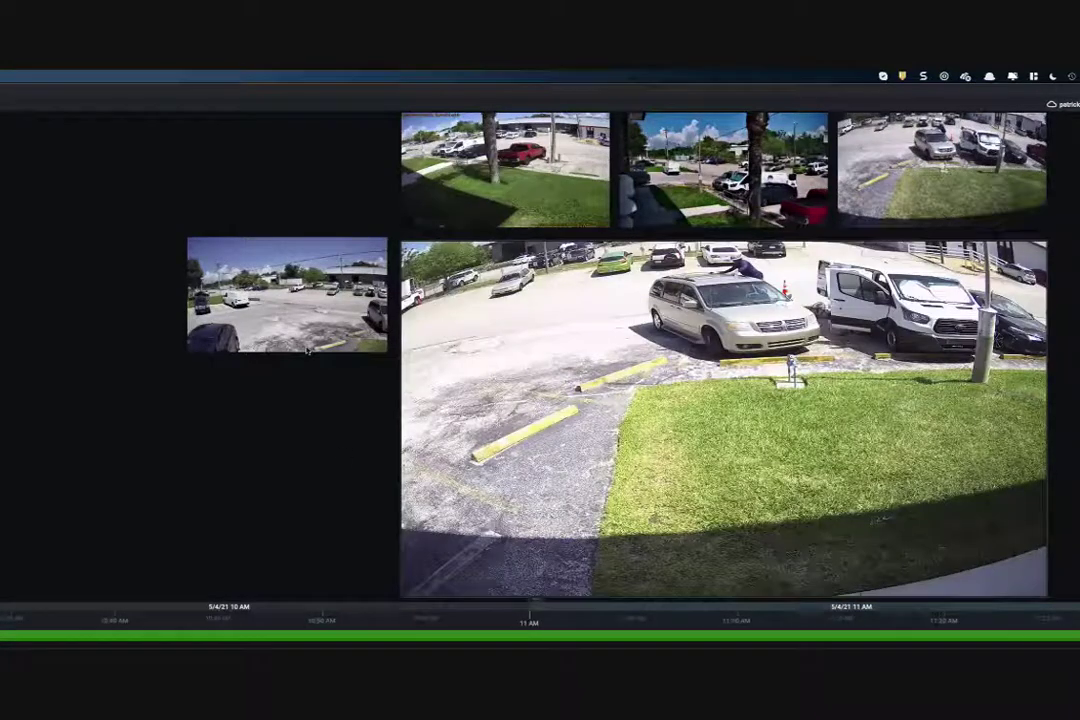
mouse_move(1030, 537)
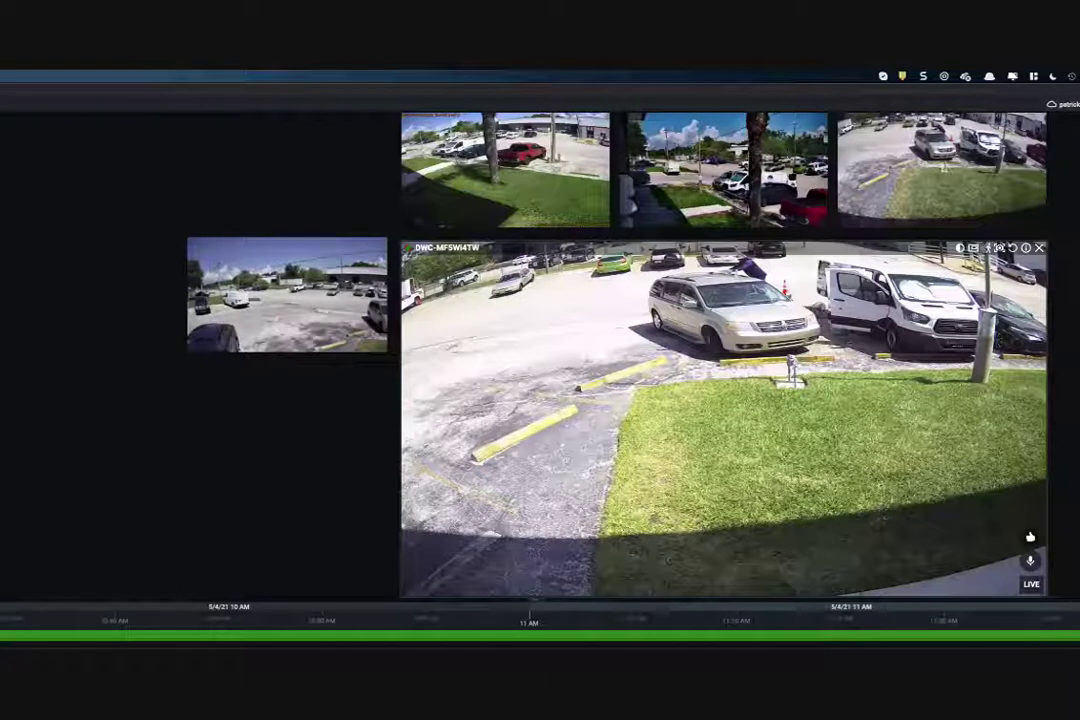
scroll(349, 626, "down", 3)
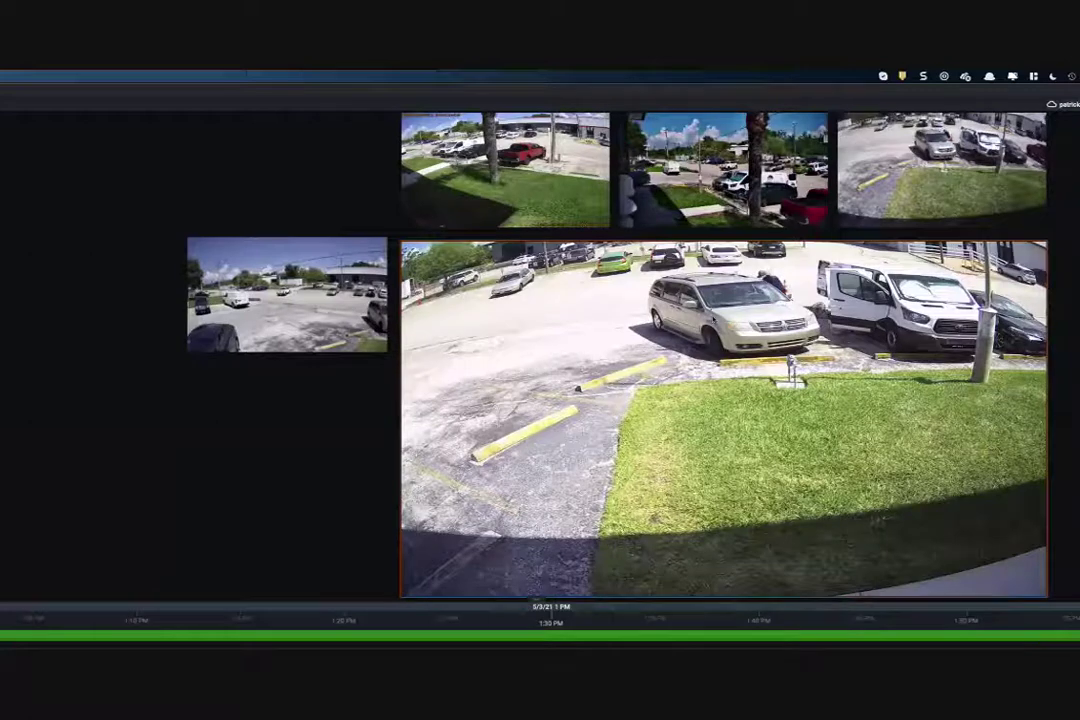
left_click(349, 626)
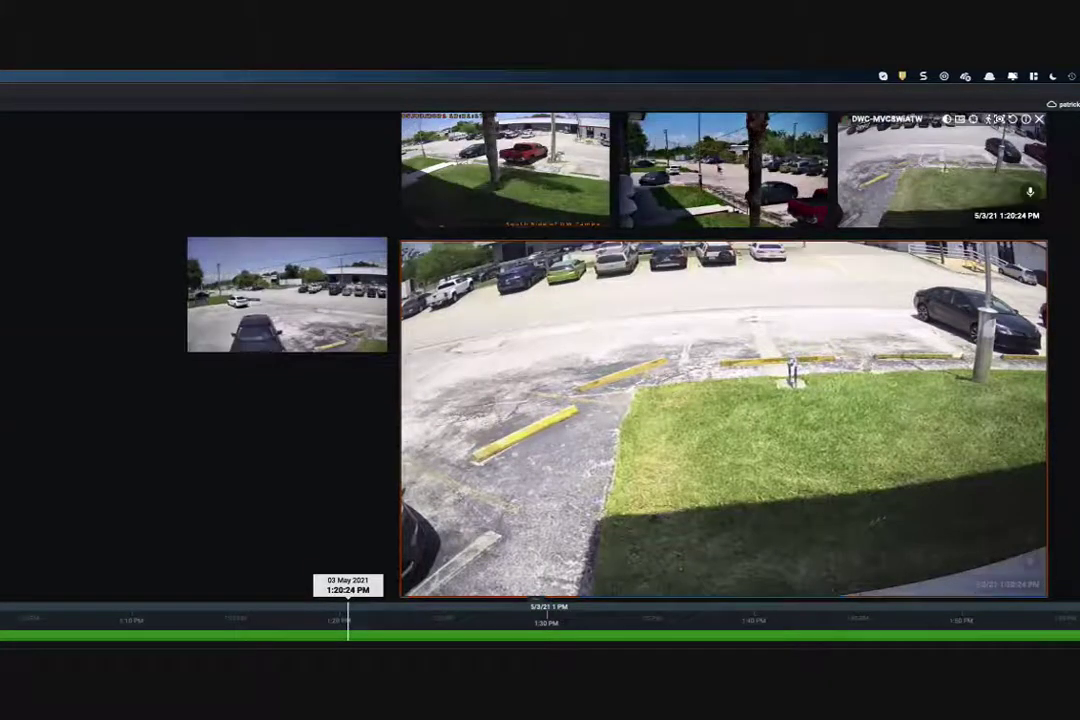
- Open the DWC-MF5Wi4TW recording schedule, compare the Motion Only and Motion + Lo-Res modes, and choose Motion Only
mouse_move(540, 645)
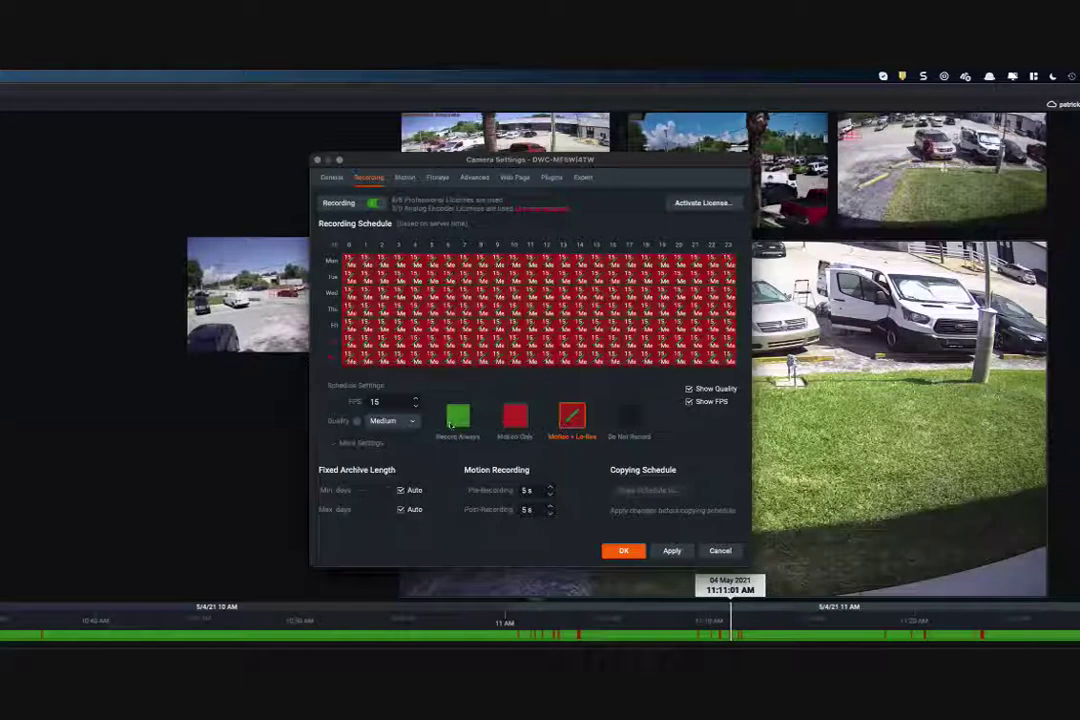
left_click(520, 422)
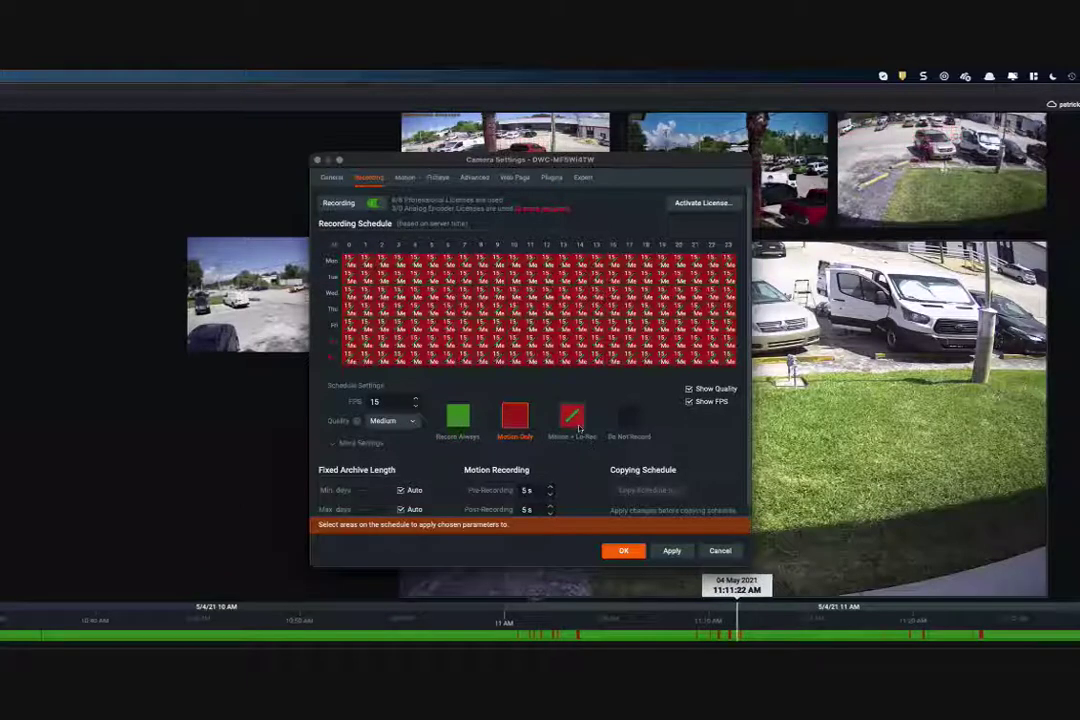
left_click(572, 418)
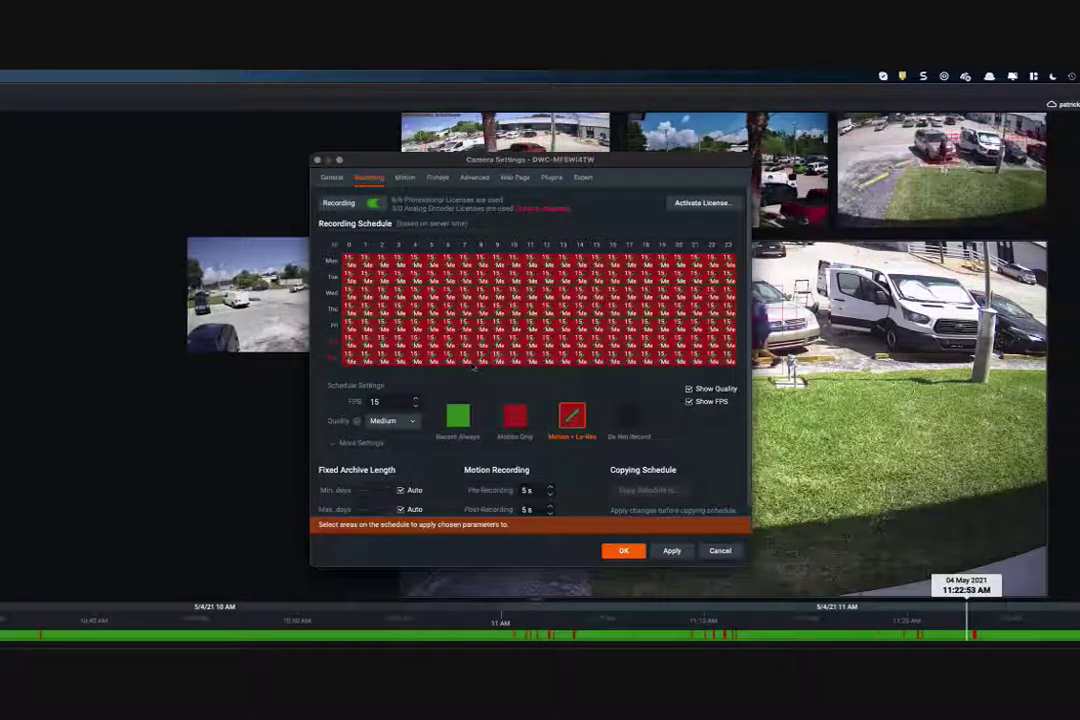
left_click(514, 416)
left_click(336, 349)
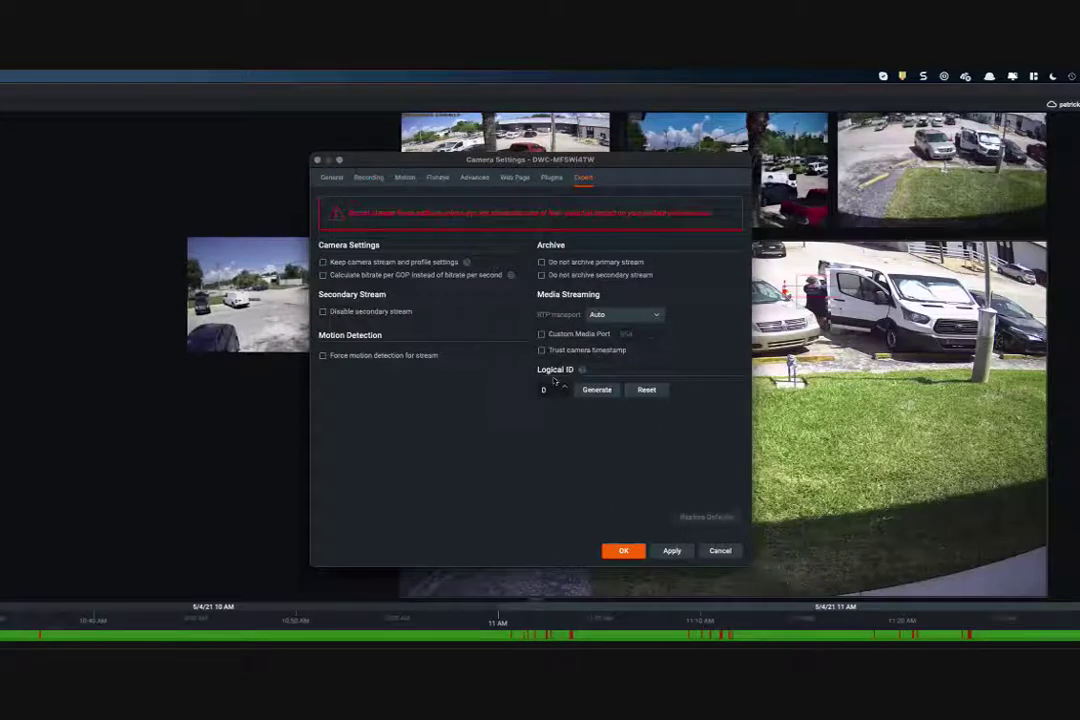
- Generate a logical ID for the DWC-MF5Wi4TW camera
double_click(546, 389)
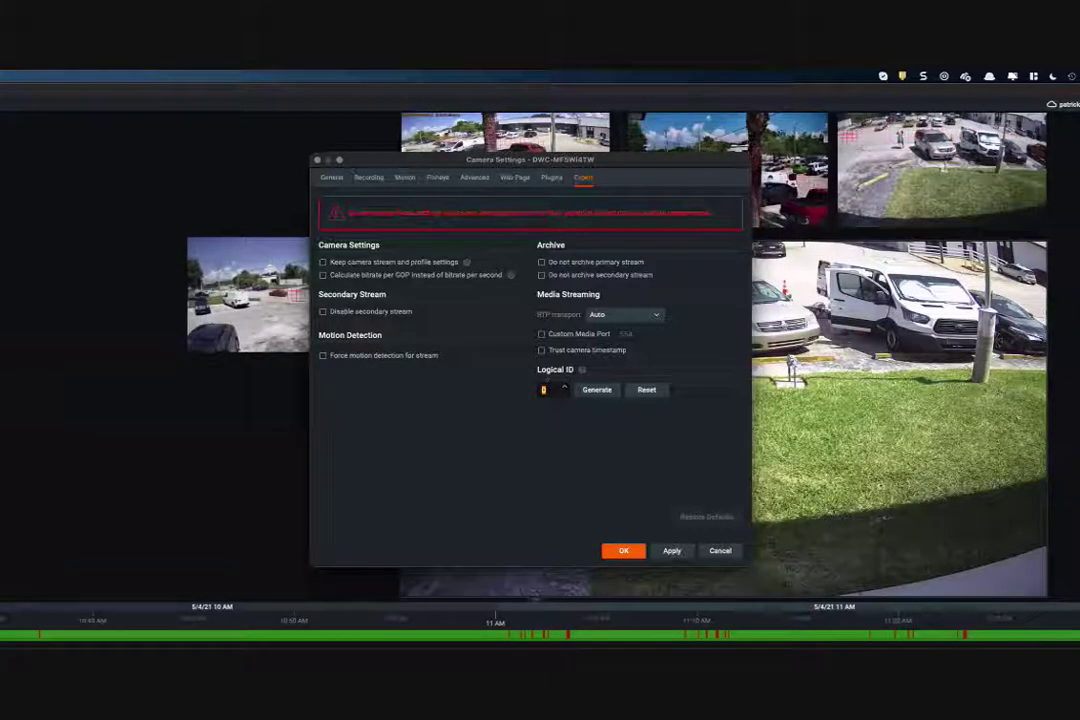
left_click(597, 391)
- Try 10 and 26 as the camera's logical ID, and clear the value
double_click(545, 391)
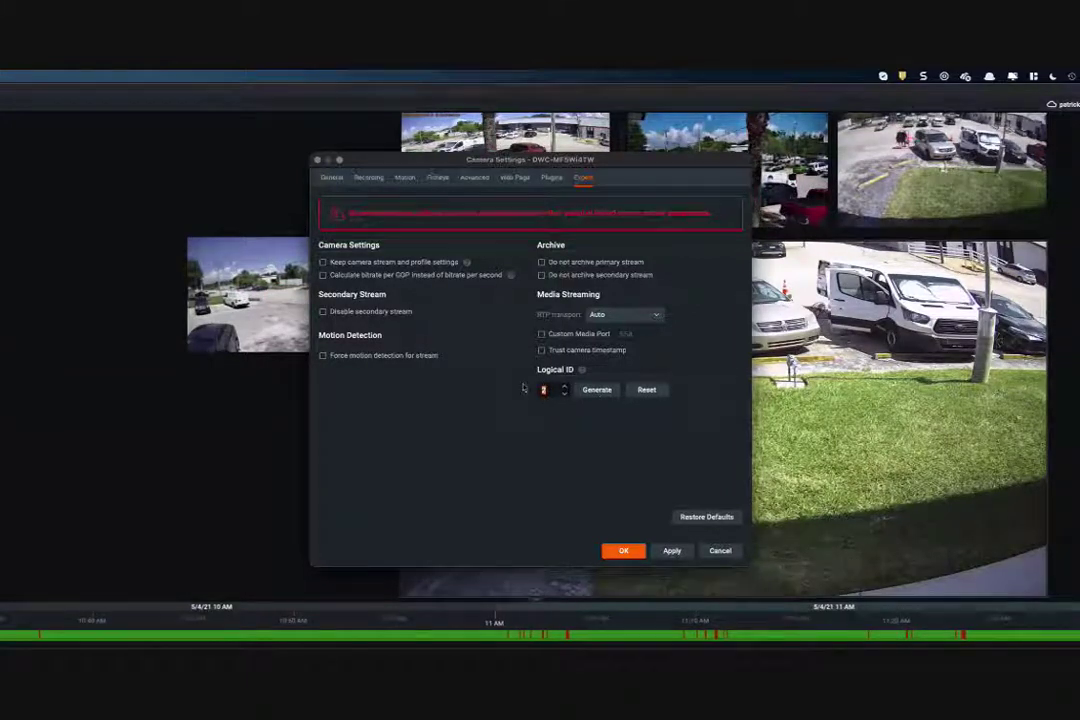
key("BackSpace")
type("10")
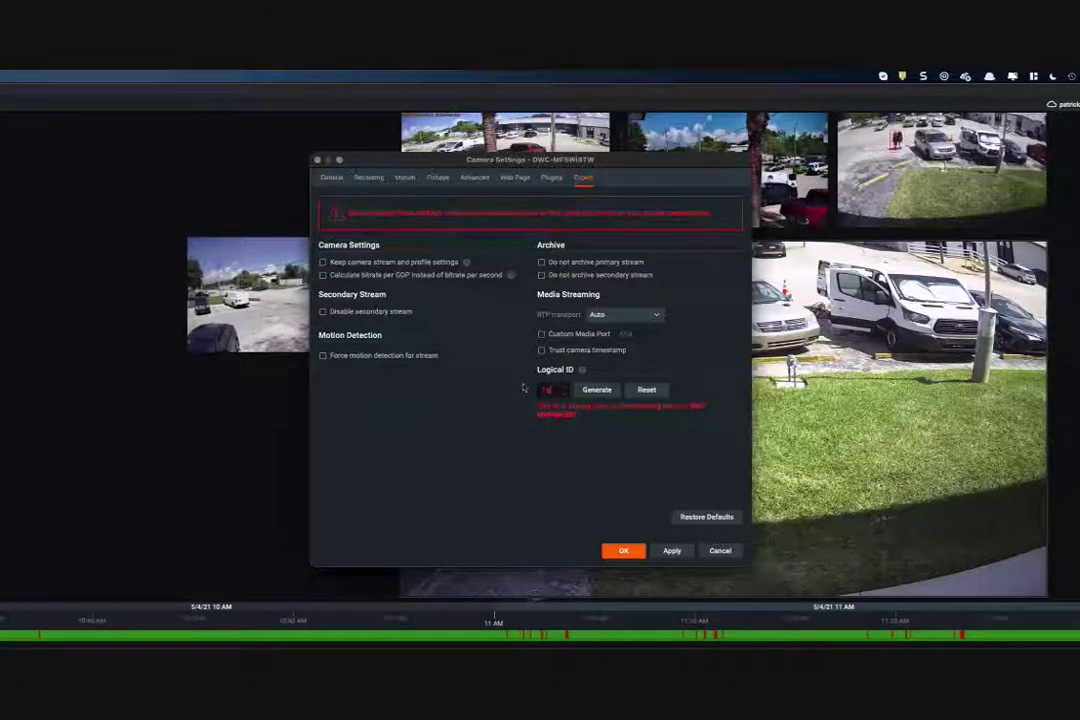
key("BackSpace")
key("BackSpace")
type("26")
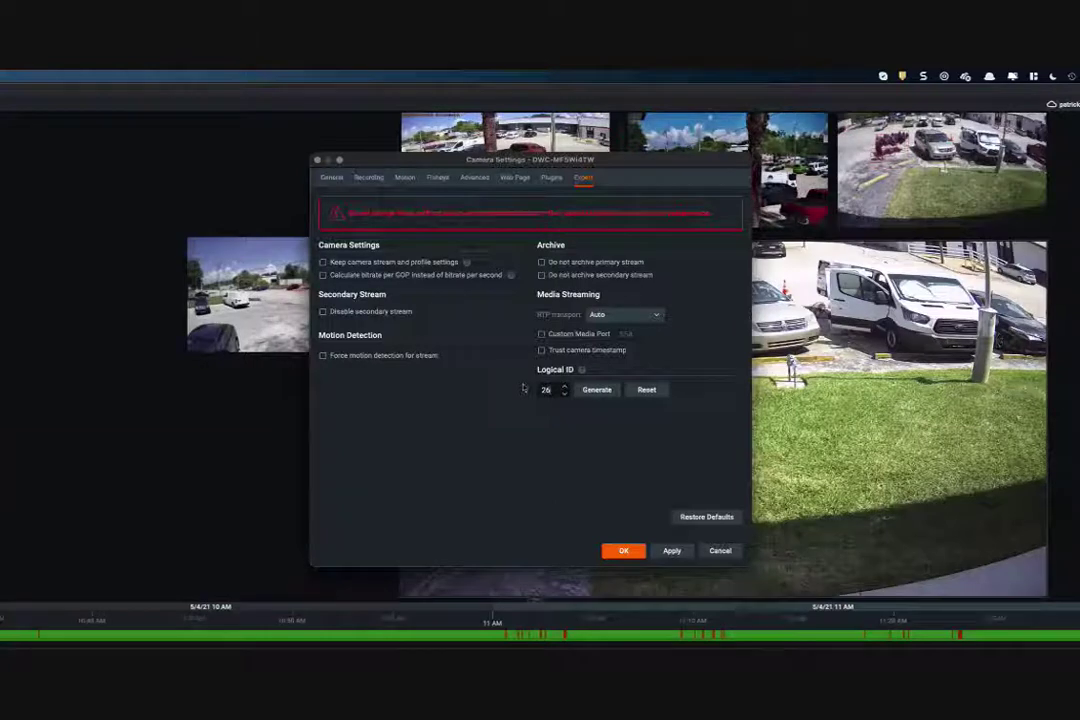
key("BackSpace")
key("BackSpace")
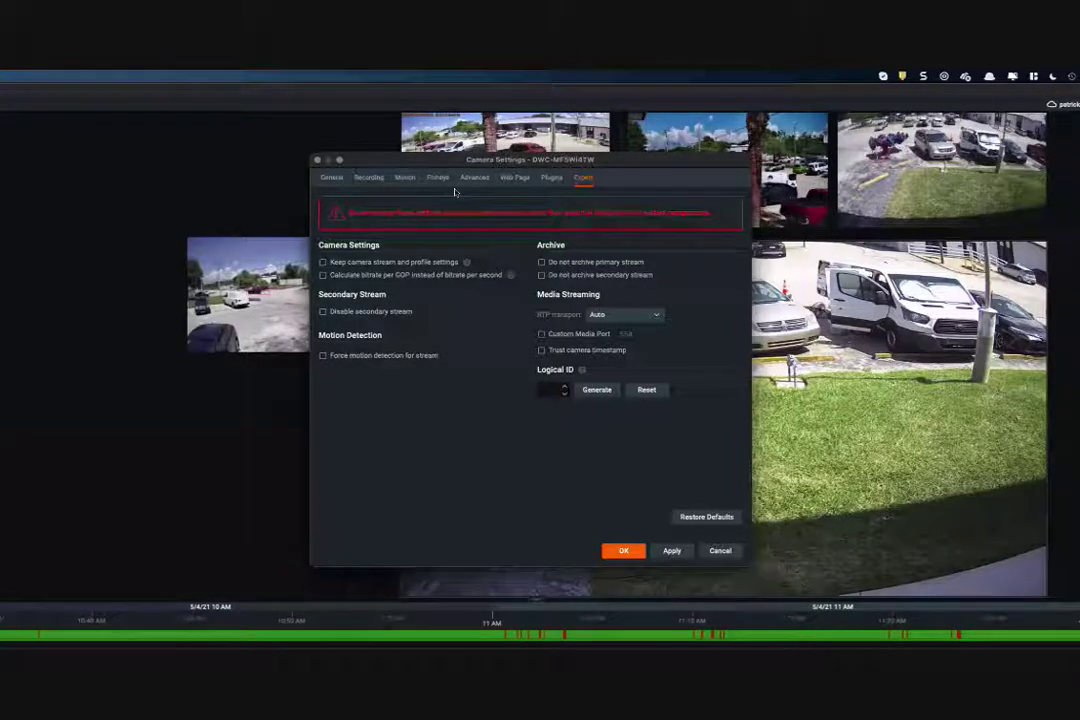
- View the camera's full general information, highlight its camera ID, and return to the logical ID setting
left_click(332, 178)
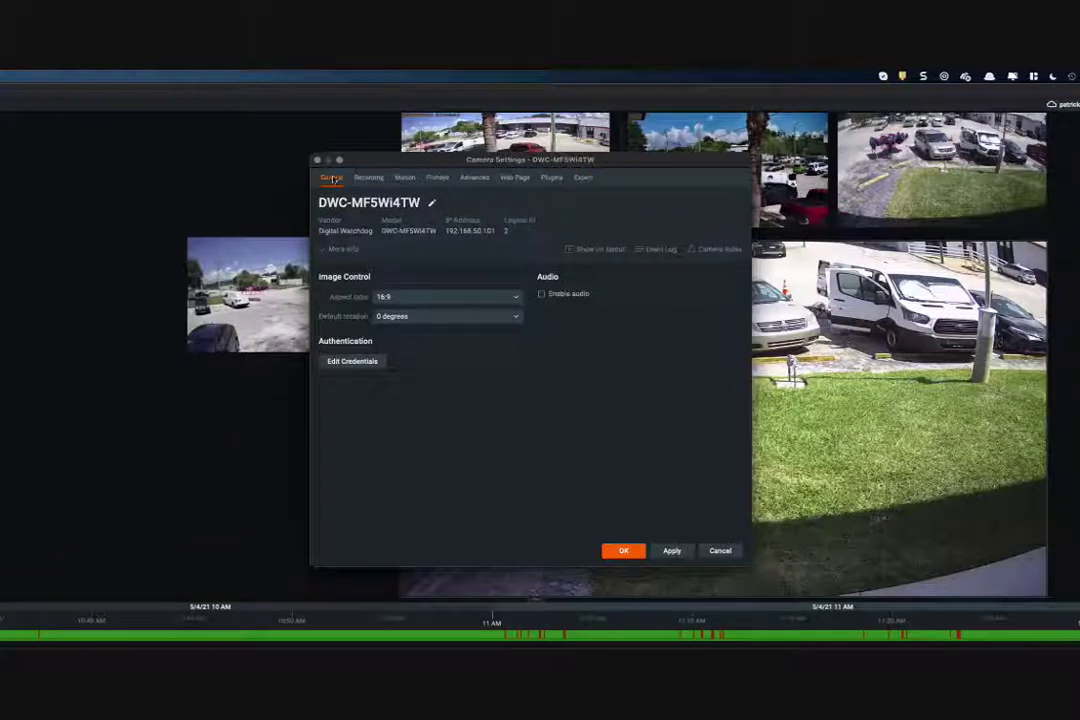
left_click(322, 251)
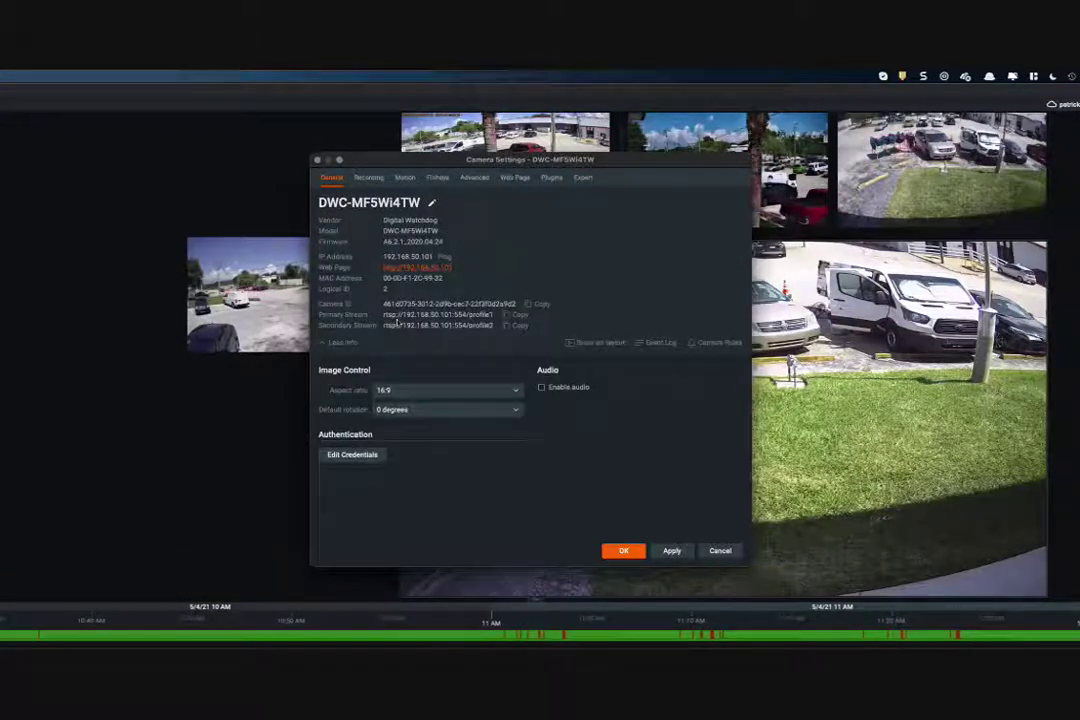
left_click_drag(383, 304, 518, 308)
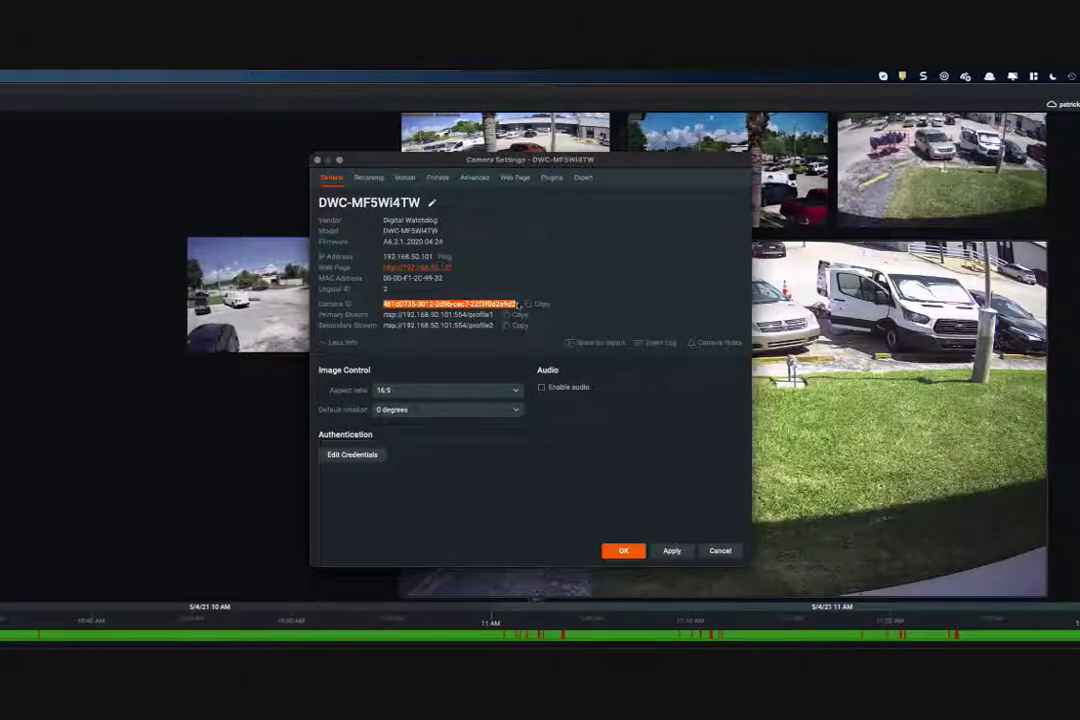
left_click(583, 178)
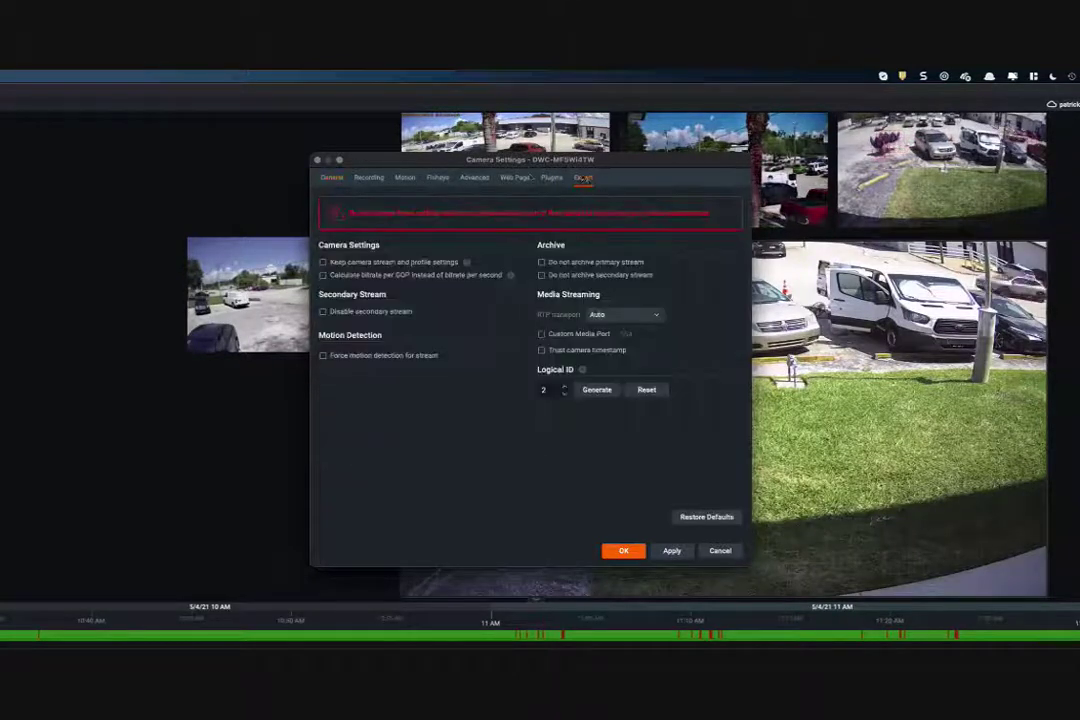
- Try 2 as the DWC-MF5Wi4TW camera's logical ID, step the value, and leave the camera settings
double_click(547, 390)
type("2")
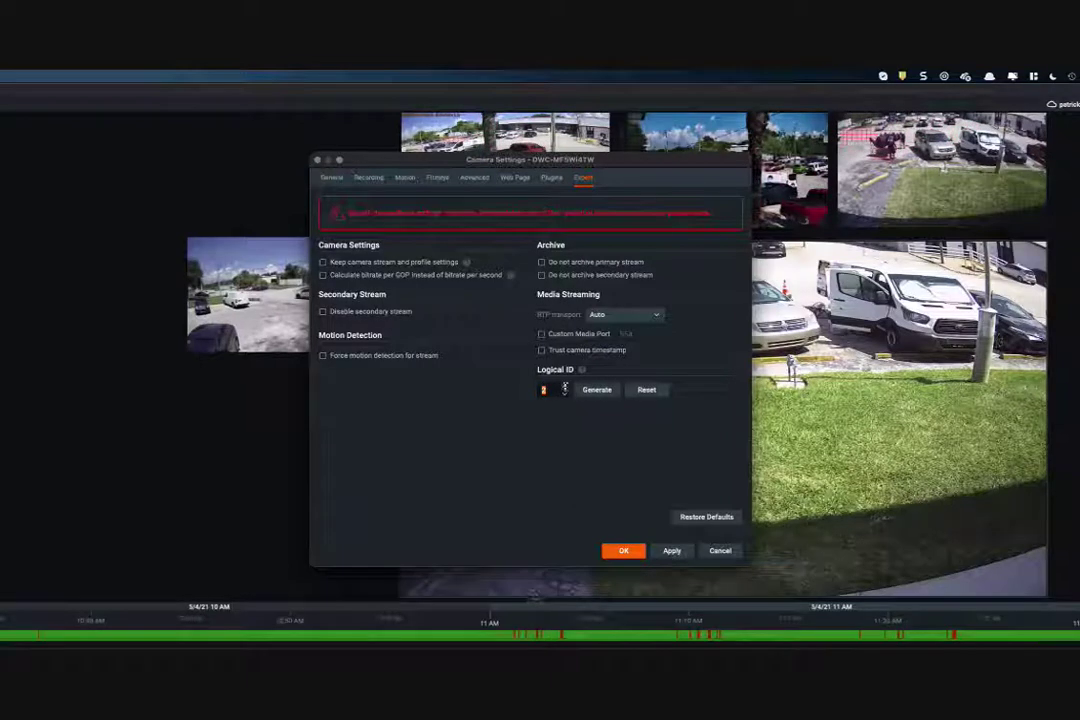
left_click(563, 392)
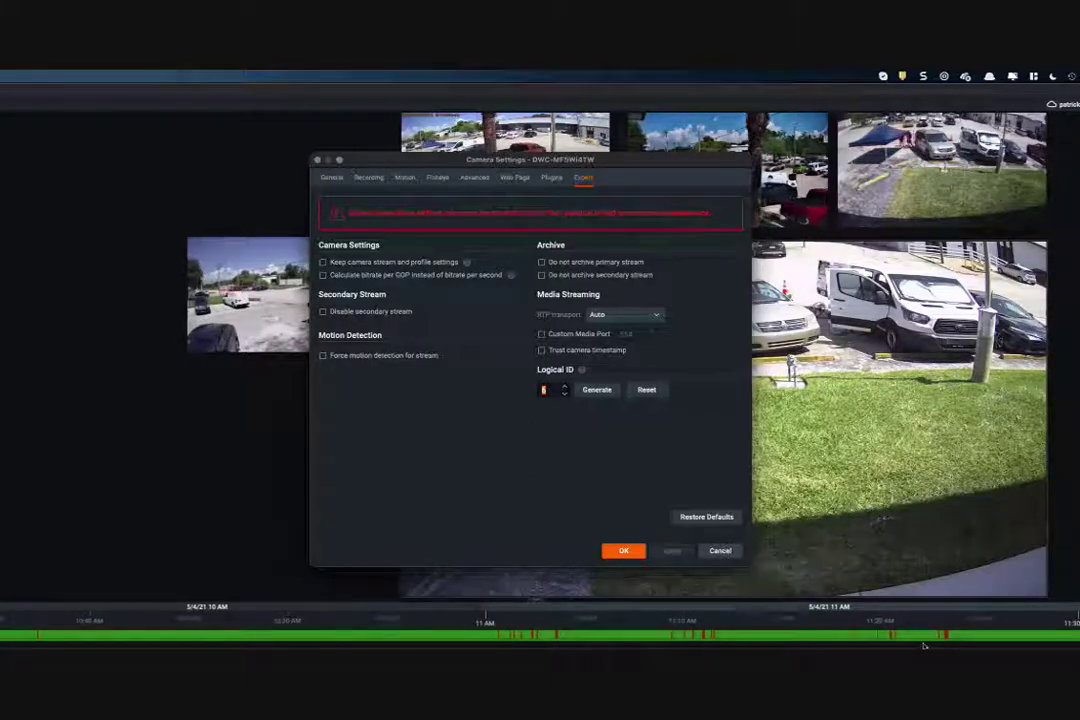
key("Escape")
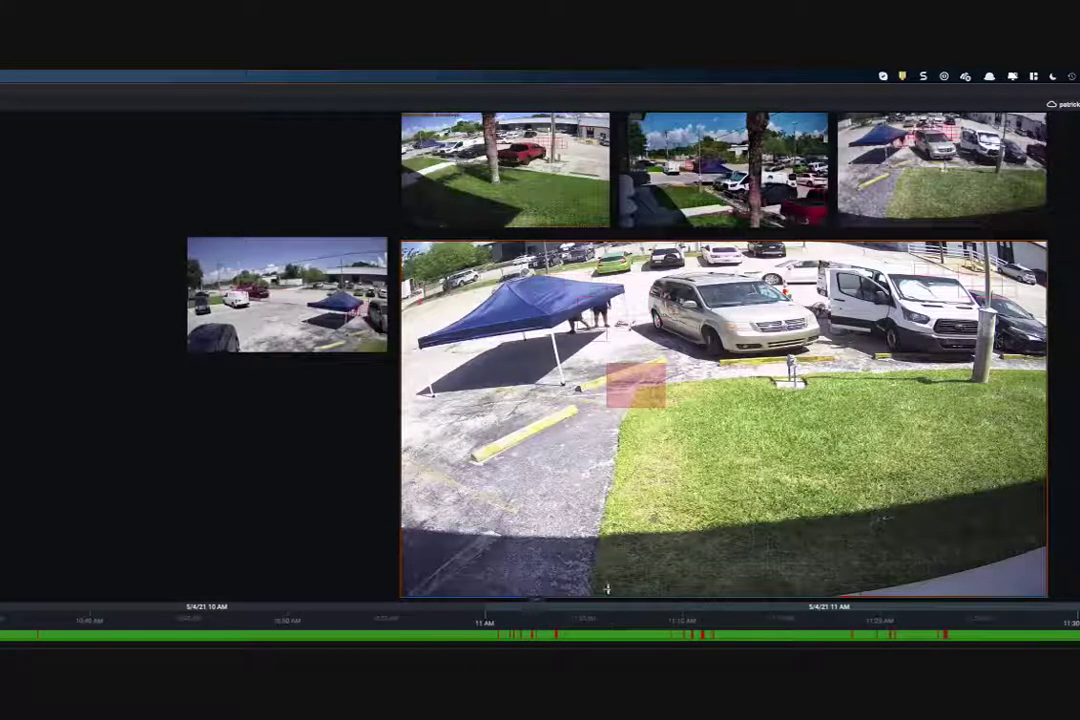
- Select the footage from about 11:01 AM to 11:11:02 AM on 4 May 2021 and open its video export settings
left_click(524, 636)
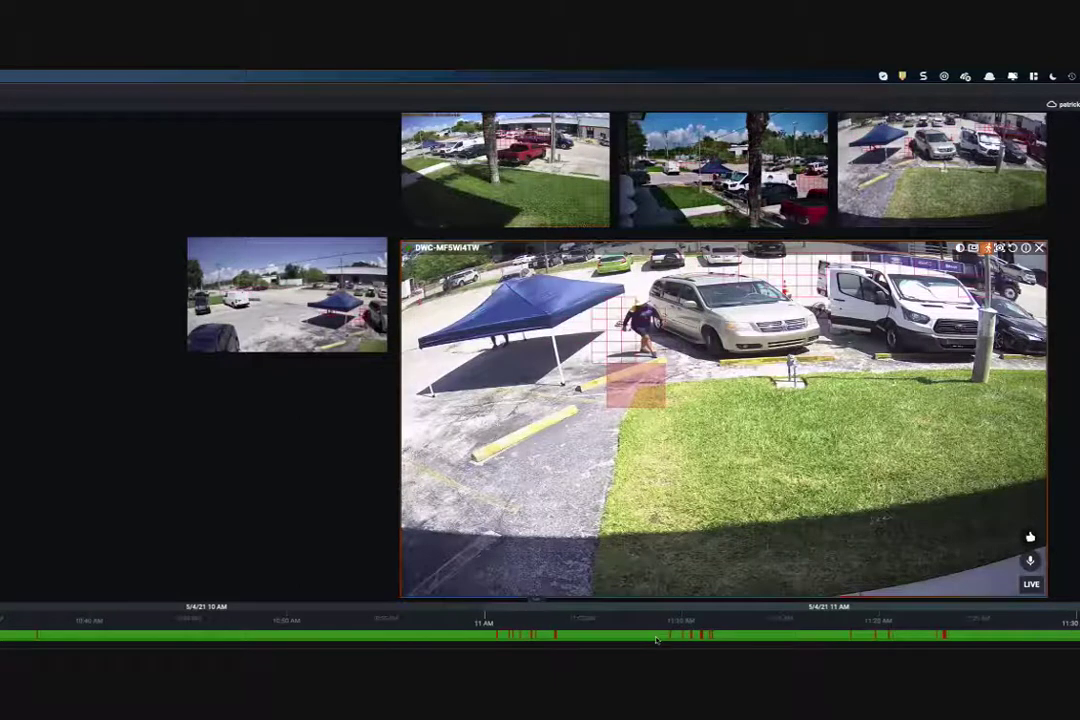
left_click(703, 637)
left_click_drag(505, 637, 701, 637)
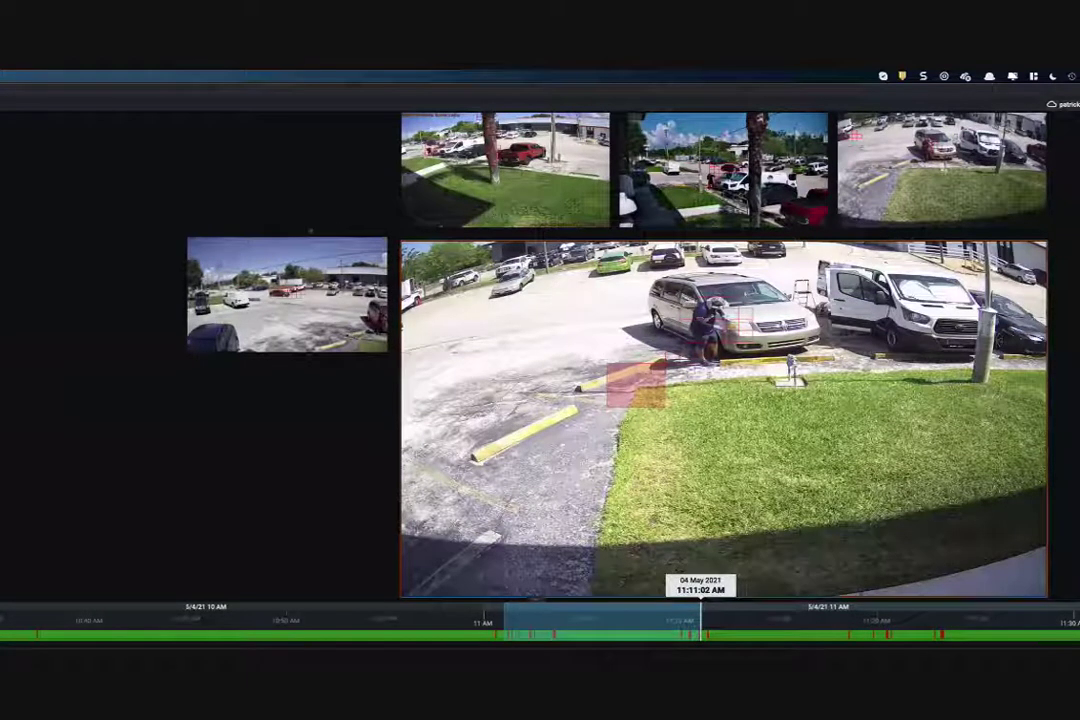
right_click(615, 621)
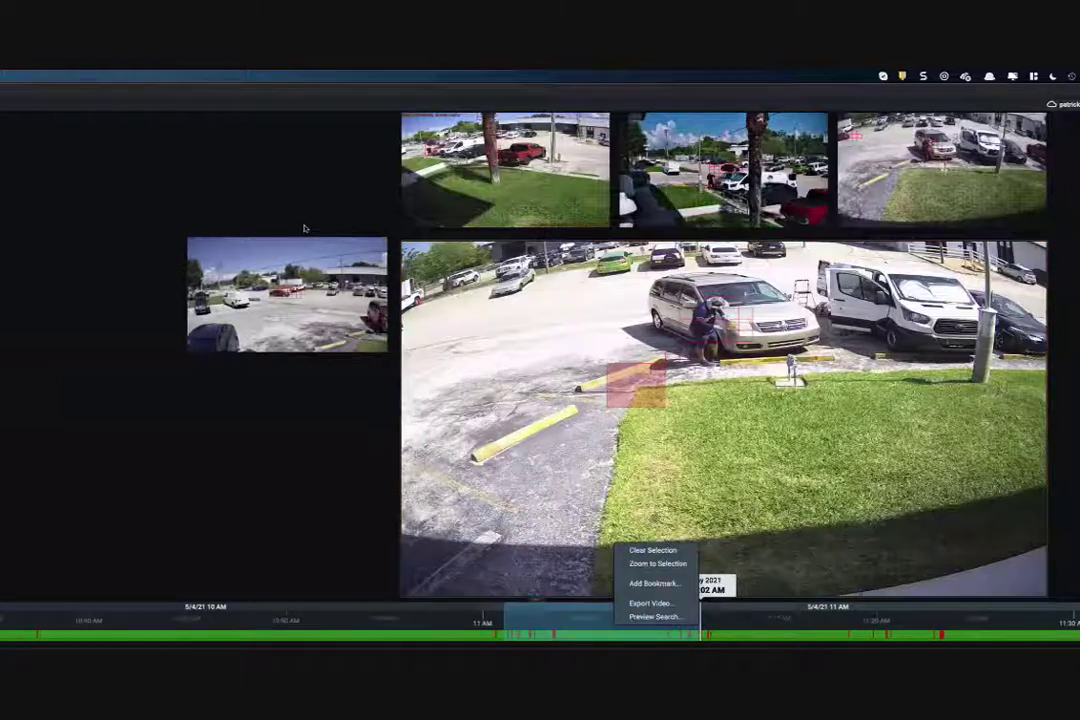
left_click(650, 603)
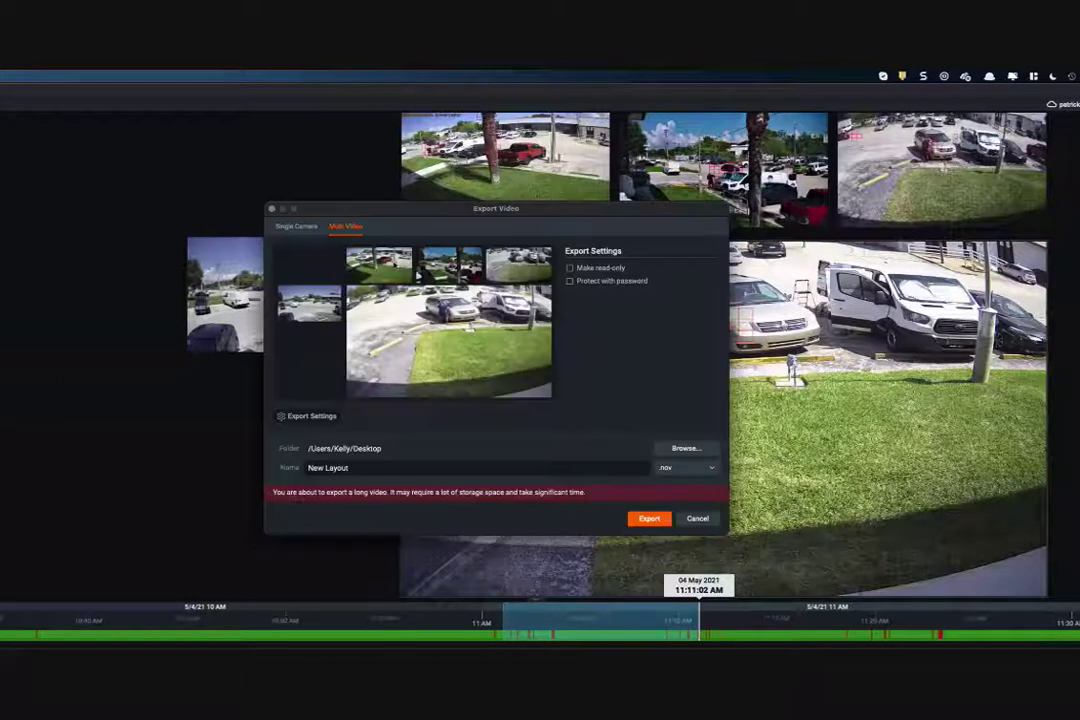
- Examine the single-camera export file formats and the multi-video export options, and cancel the export
left_click(710, 467)
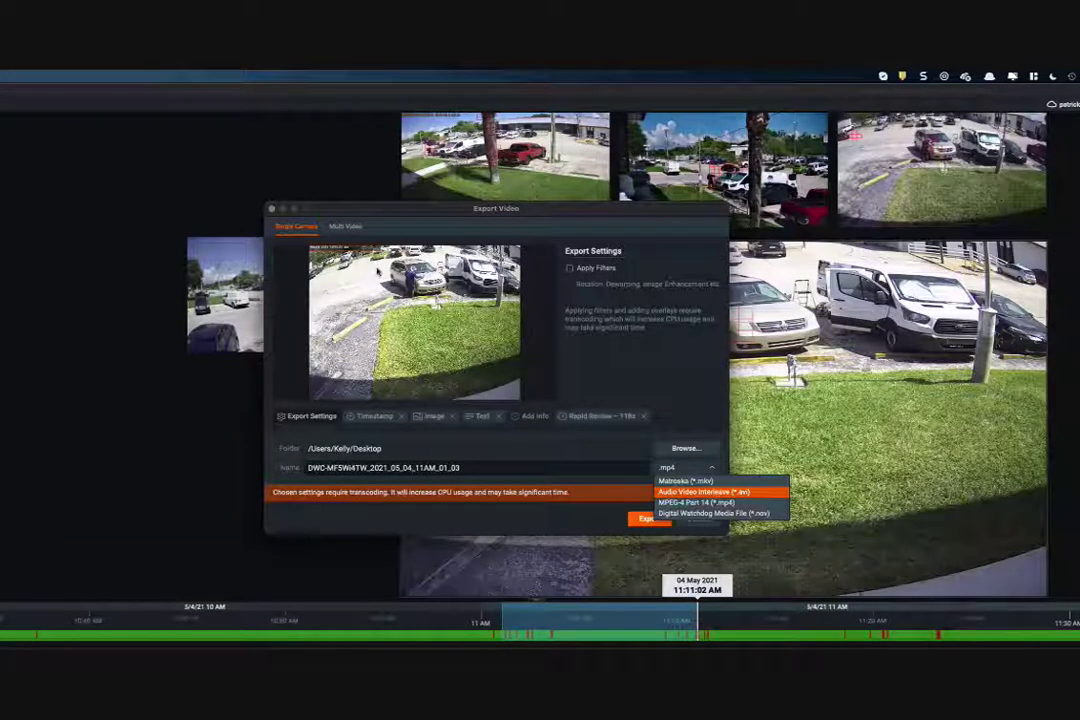
key("Down")
key("Down")
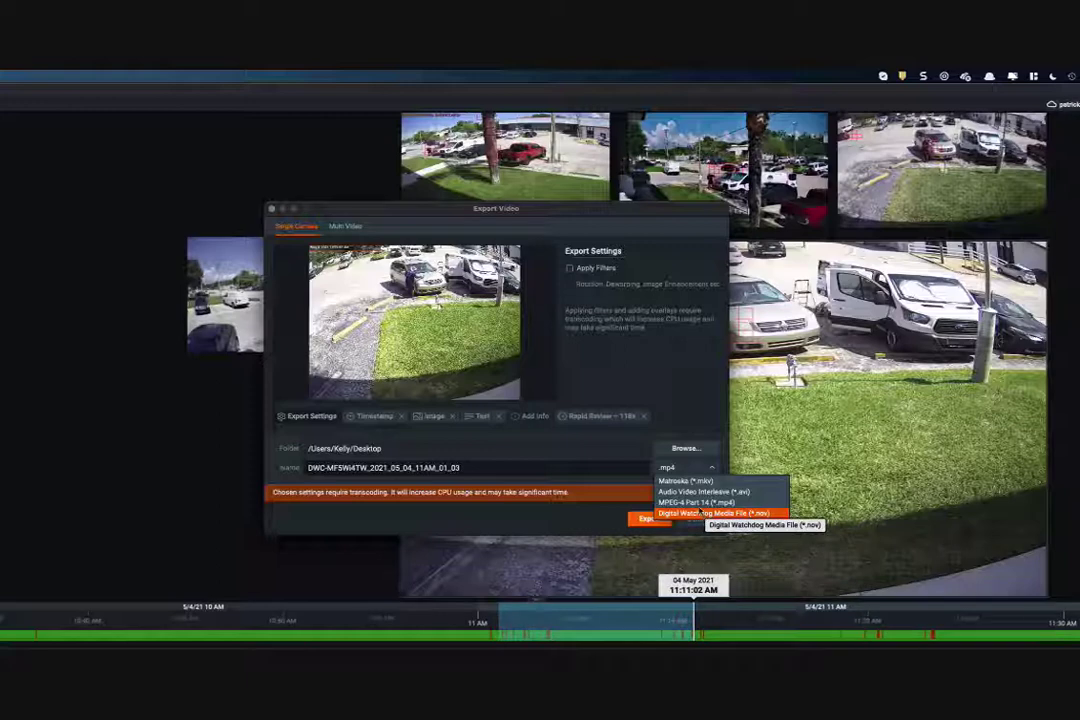
key("Up")
key("Up")
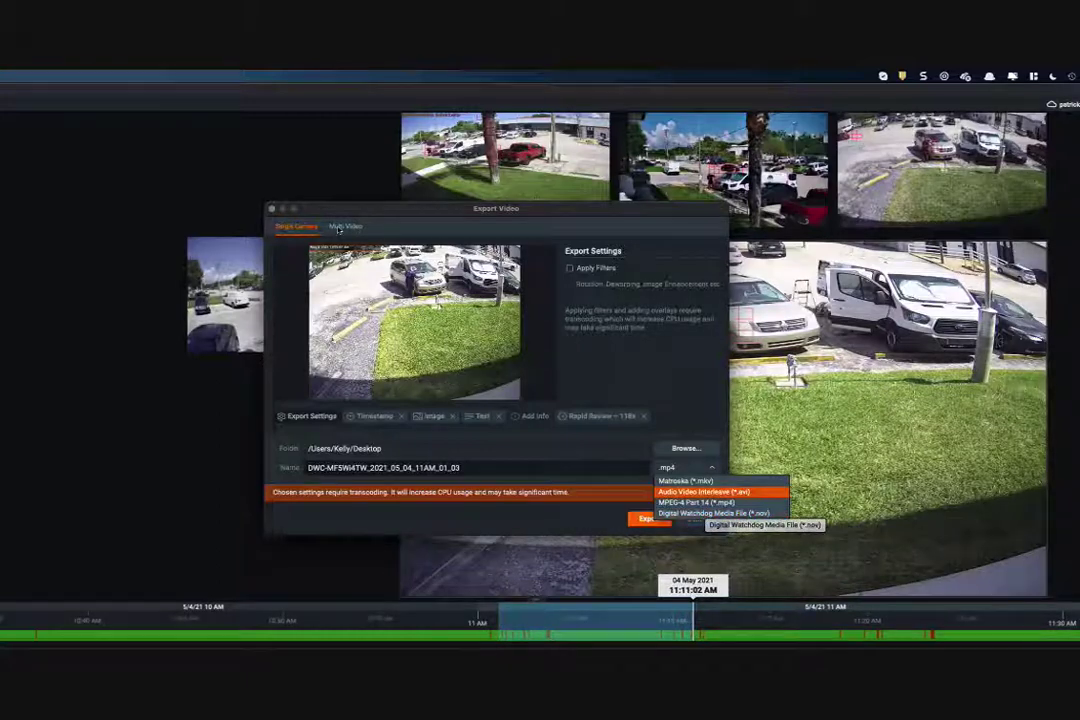
left_click(339, 229)
left_click(339, 229)
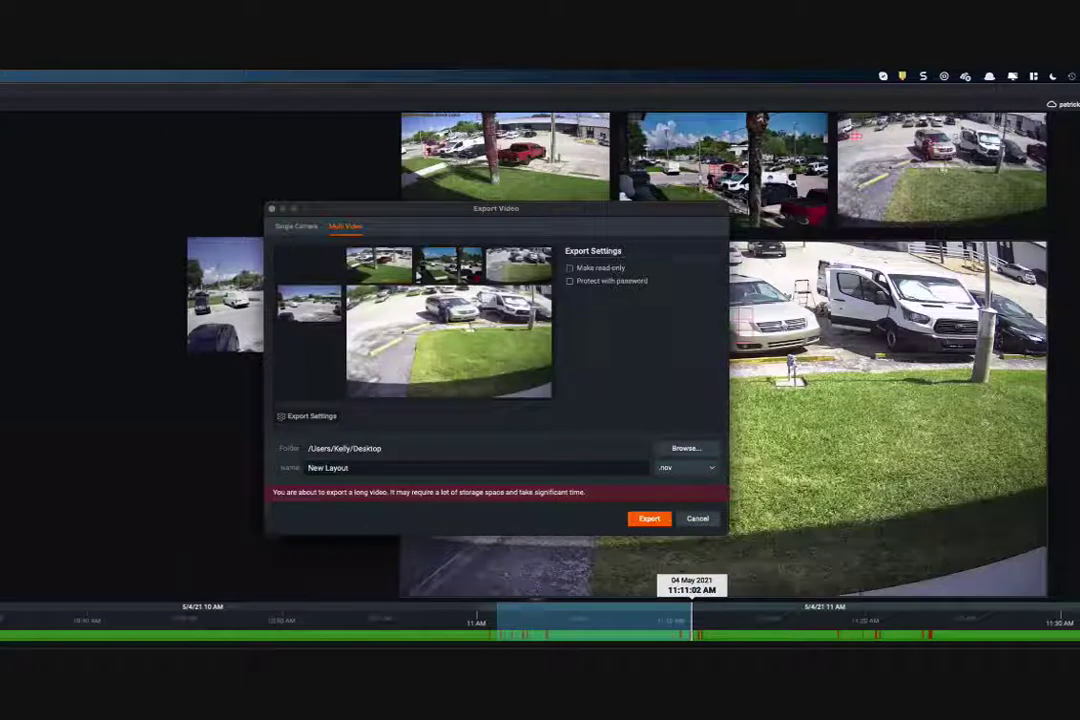
key("Escape")
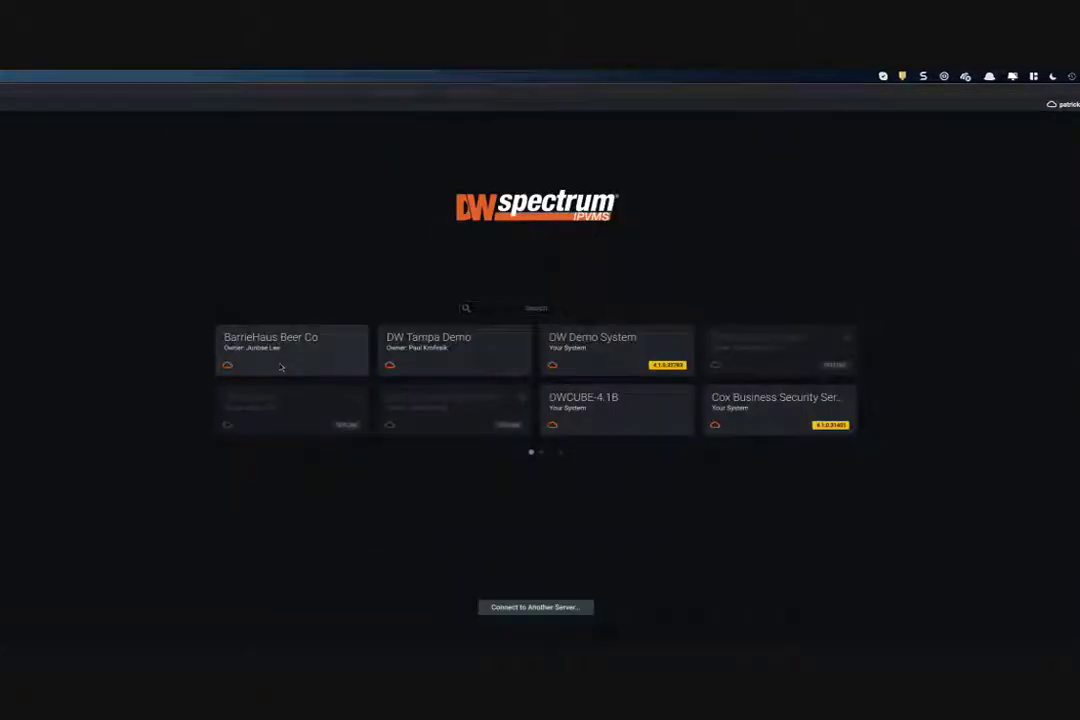
- Connect to the BarrieHaus Beer Co system and turn on dewarping for the Taproom 360 camera
left_click(343, 373)
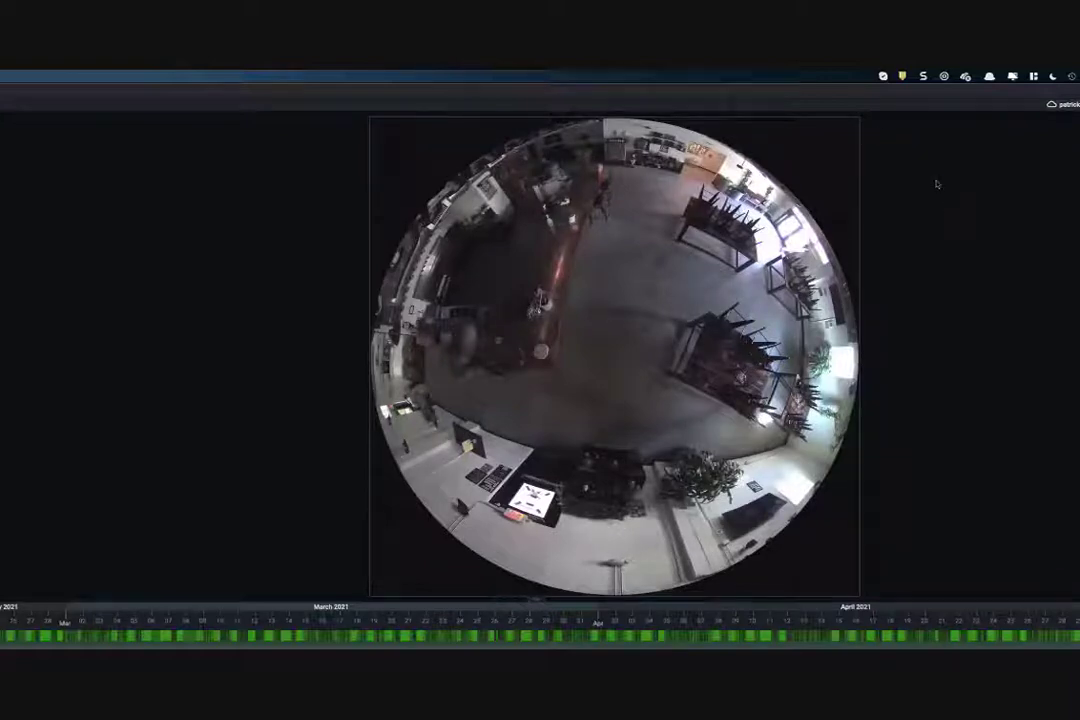
mouse_move(668, 120)
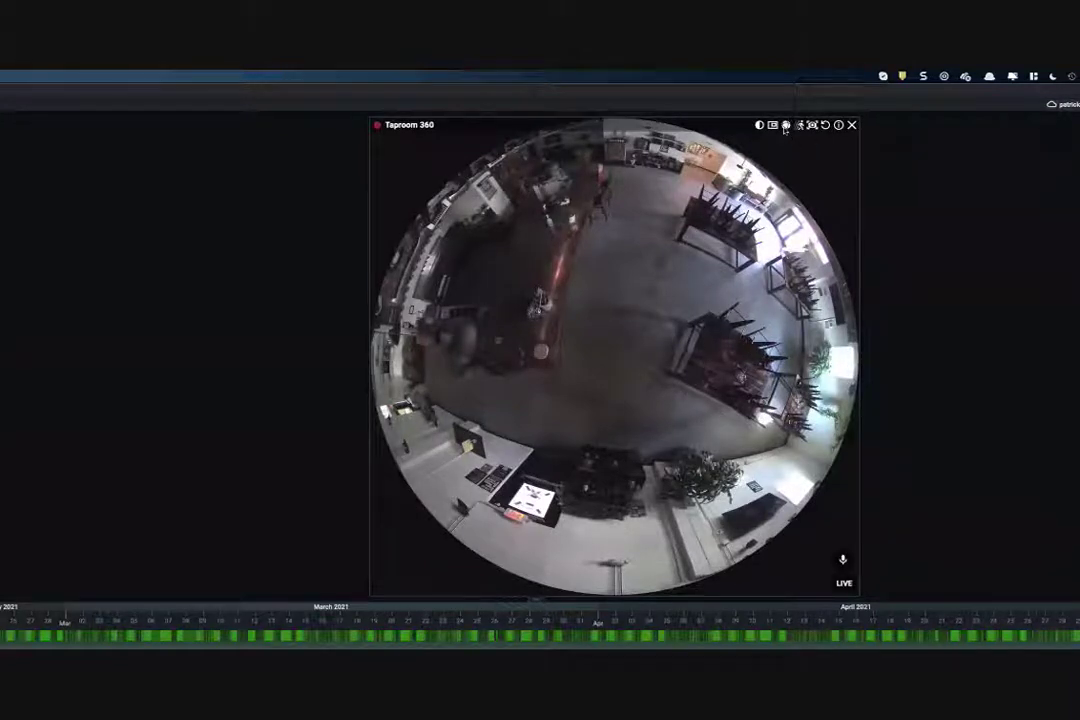
left_click(786, 126)
left_click(786, 126)
- Pan the dewarped Taproom 360 view around to the bar and widen it to the 180-degree view
left_click(622, 340)
left_click(813, 385)
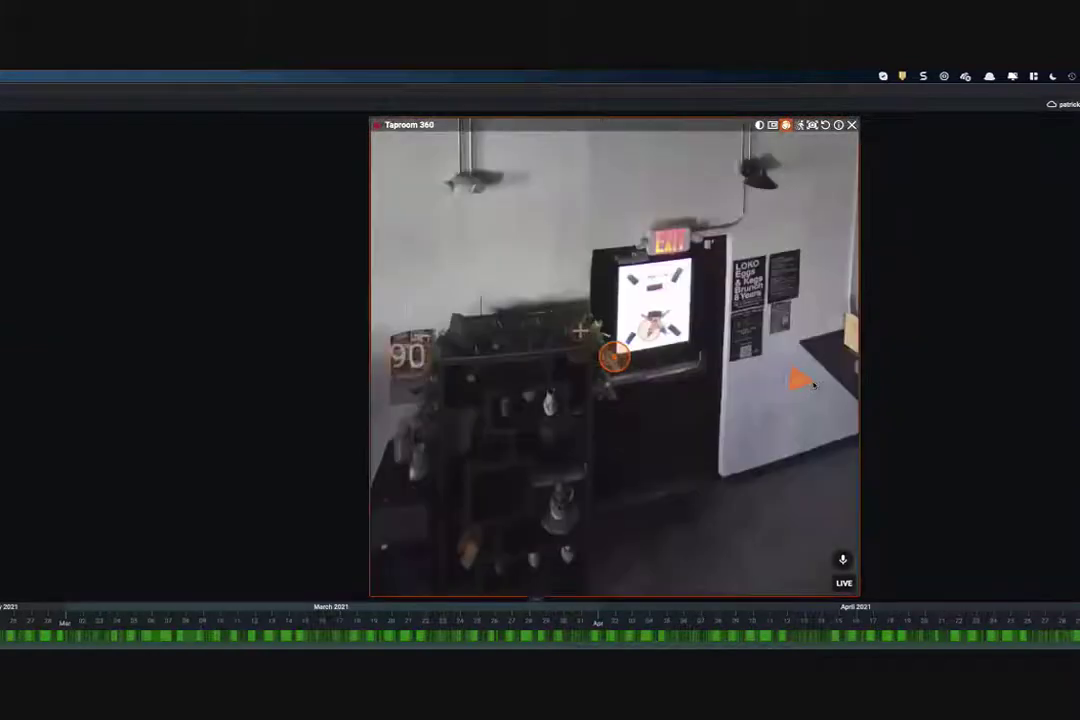
left_click(813, 383)
left_click(808, 383)
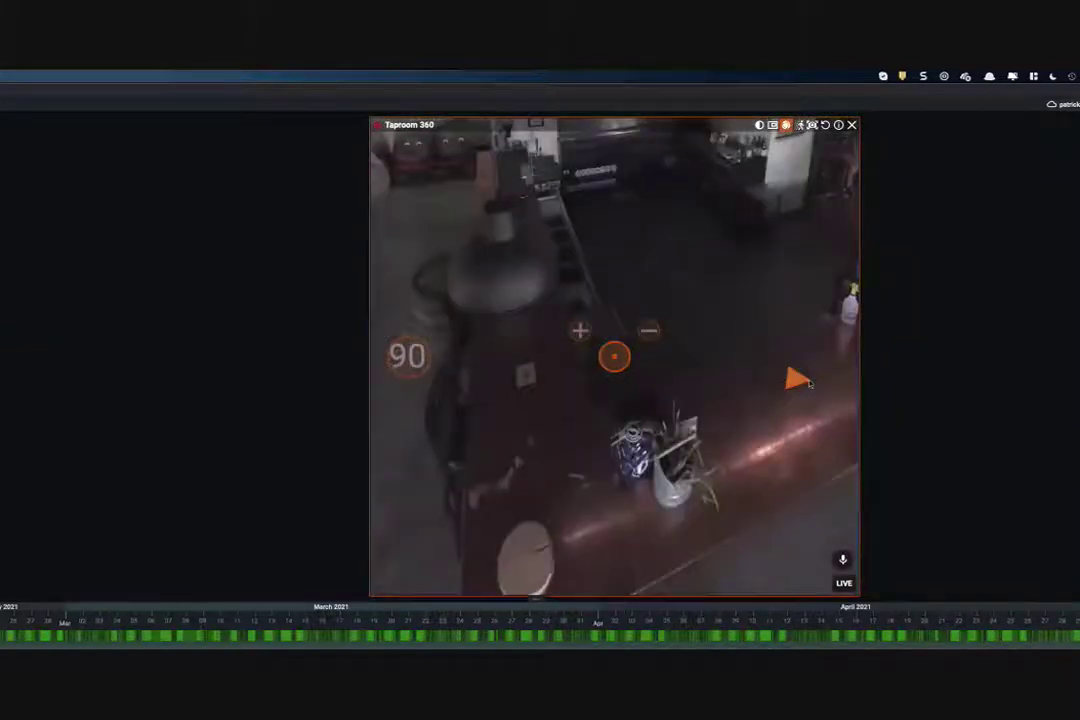
left_click(797, 378)
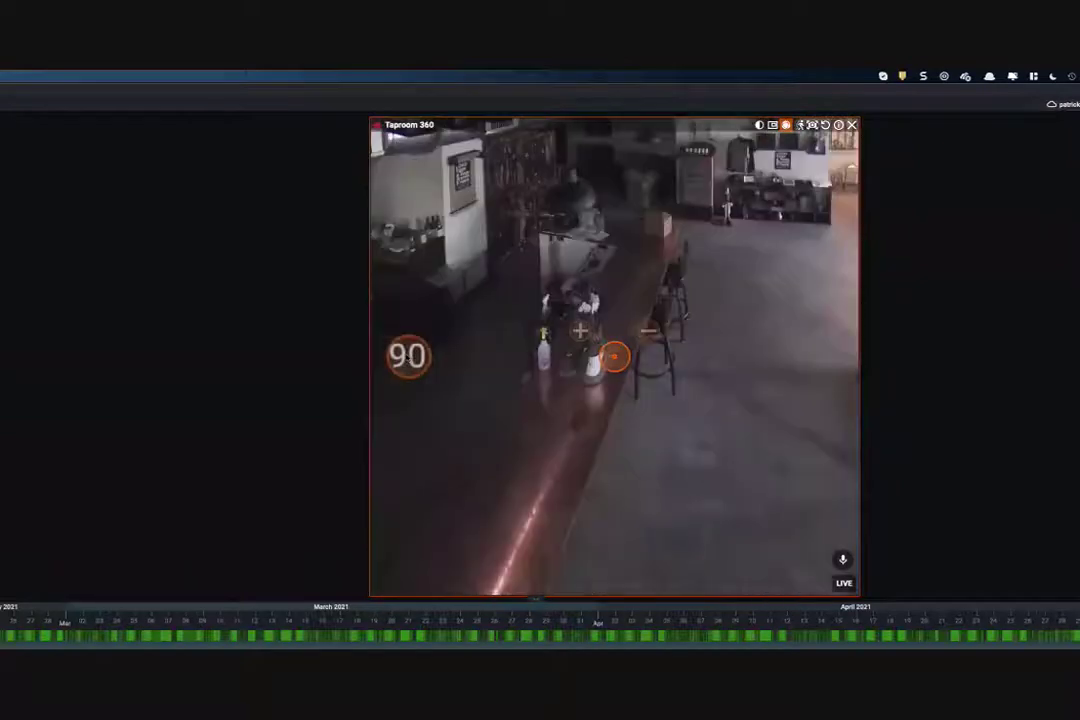
left_click(406, 357)
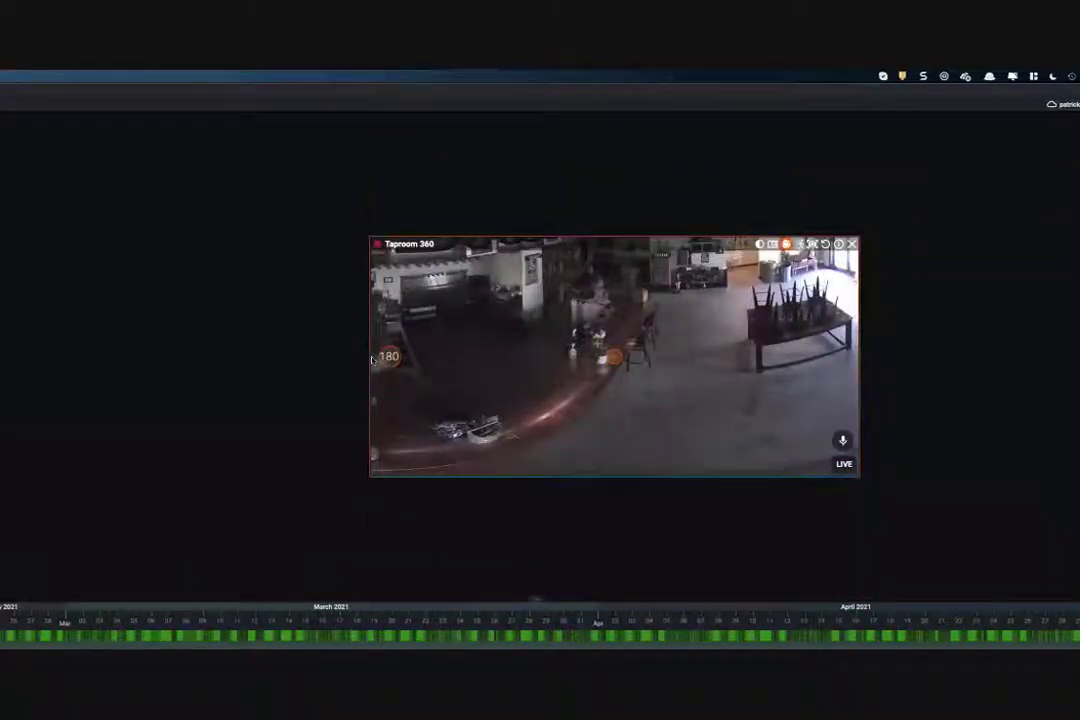
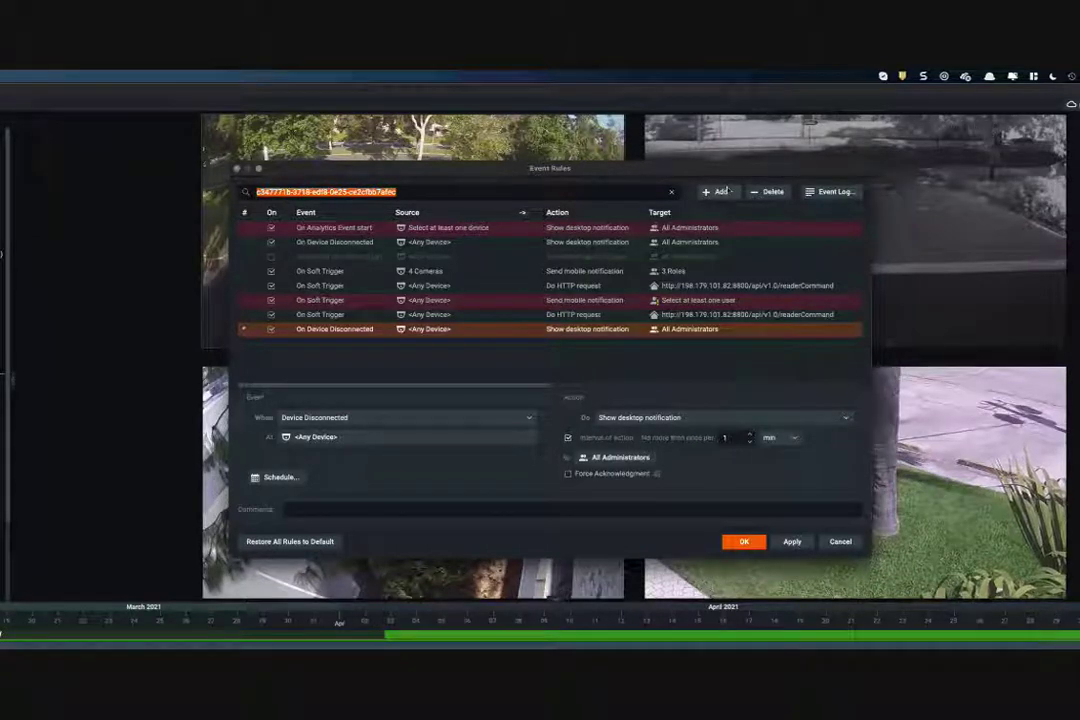
- Set the new event rule to trigger when an Intrusion analytics event starts at the IVA_DWC-MB45WiAT camera
left_click(529, 419)
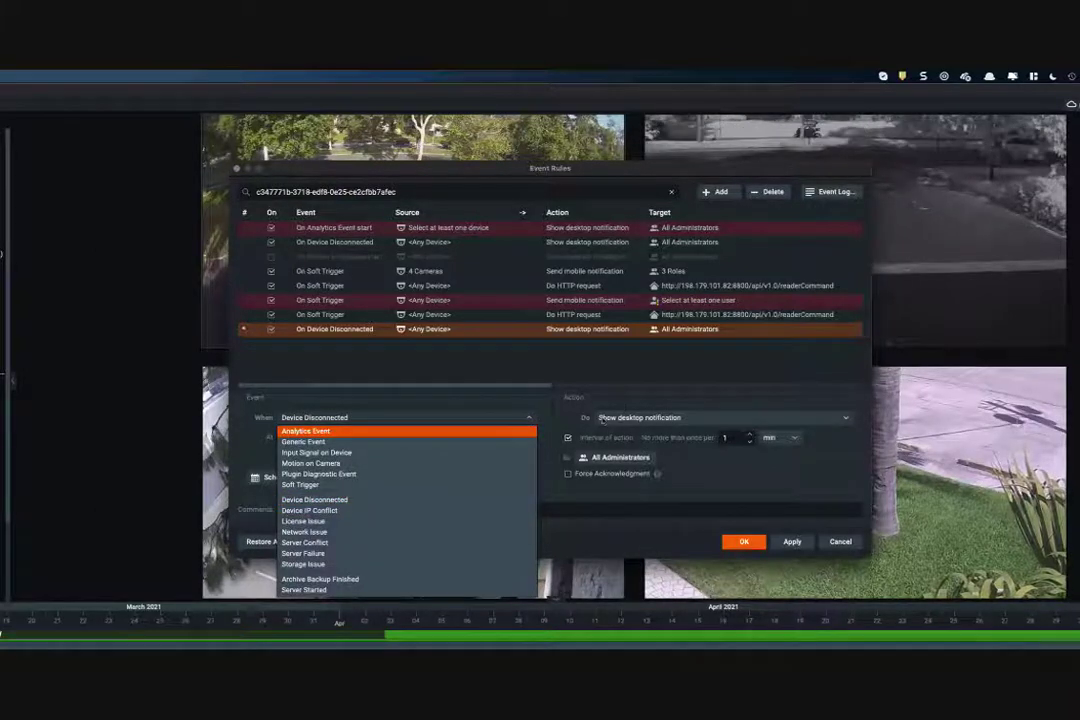
left_click(470, 431)
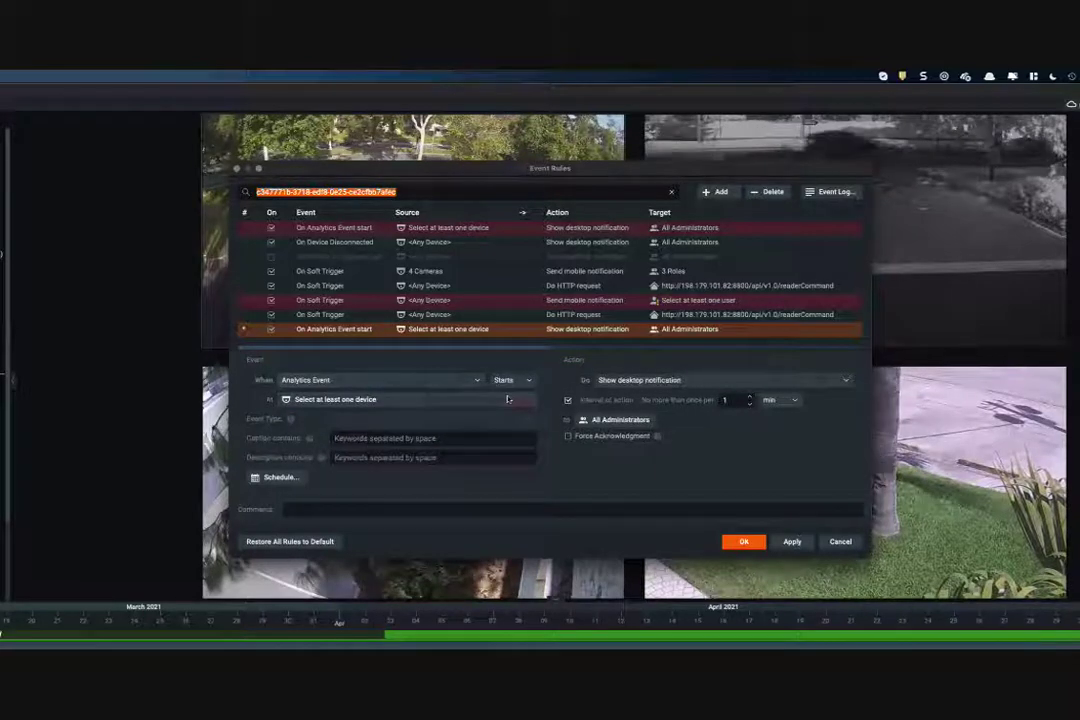
left_click(503, 399)
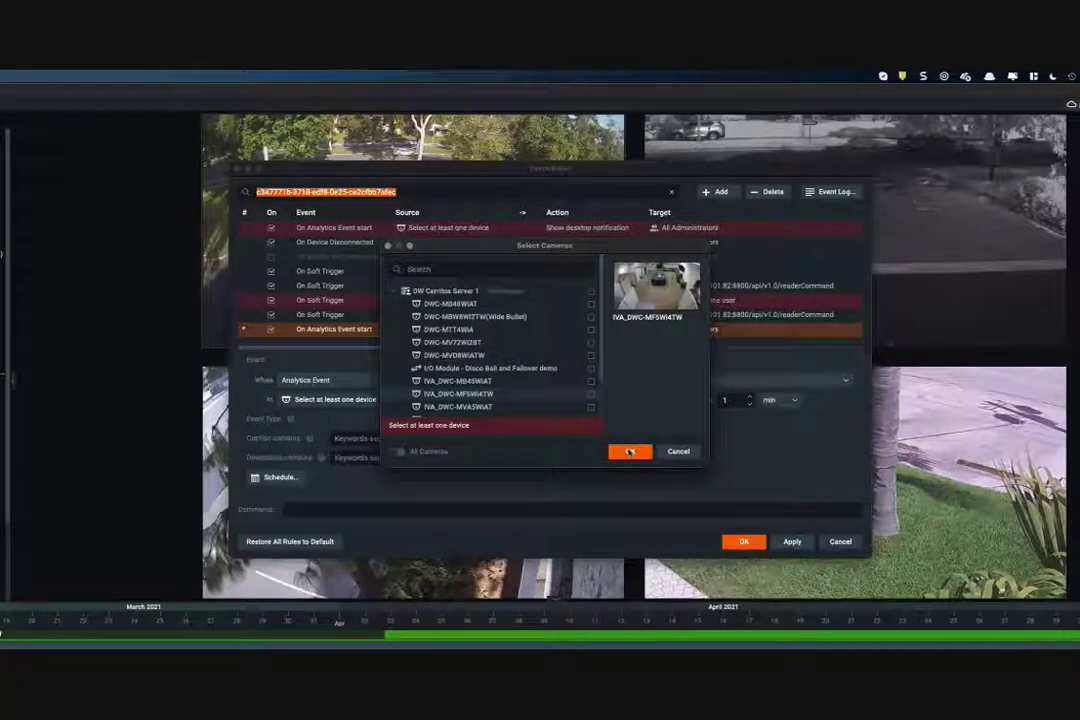
left_click(591, 381)
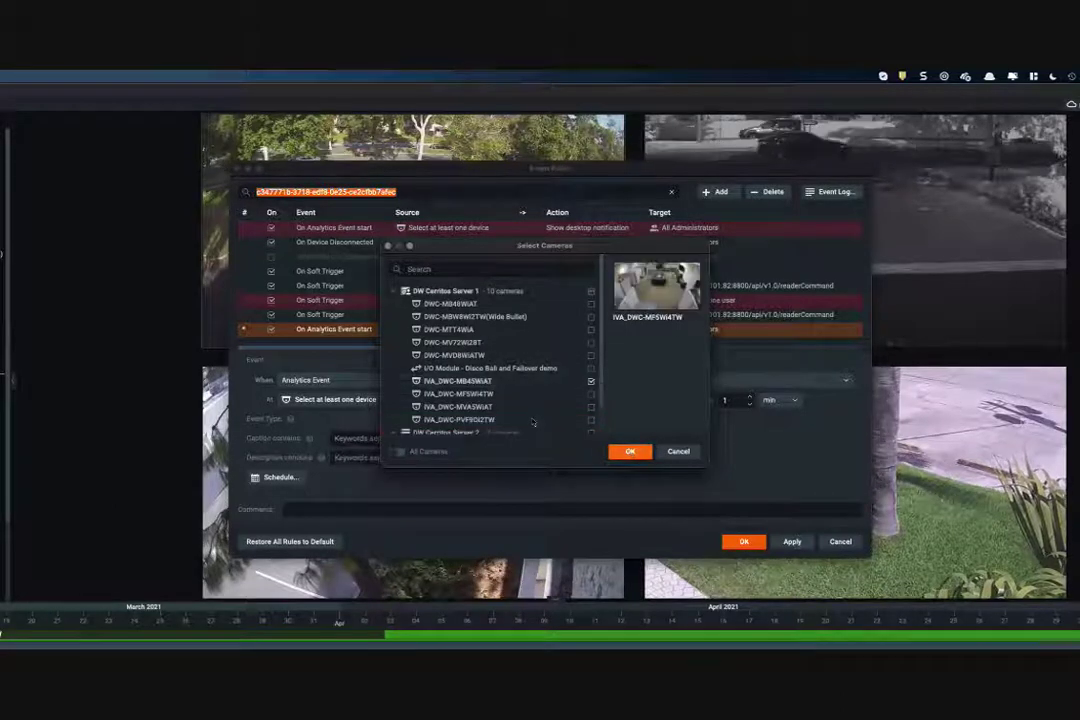
key("Return")
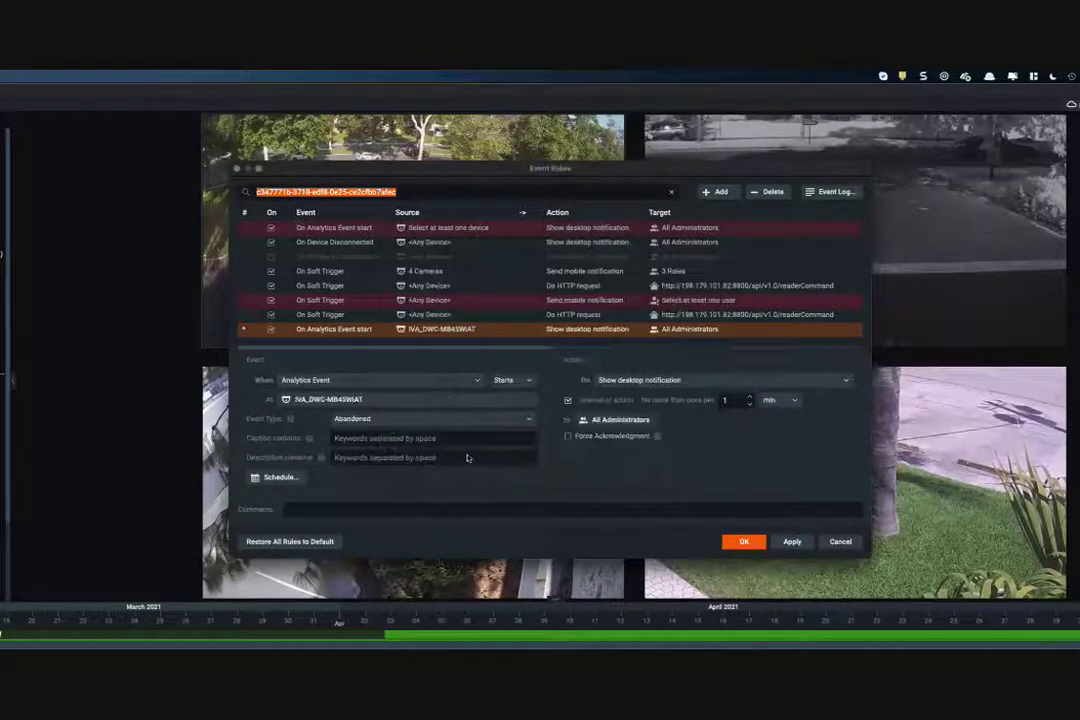
key("space")
left_click(425, 522)
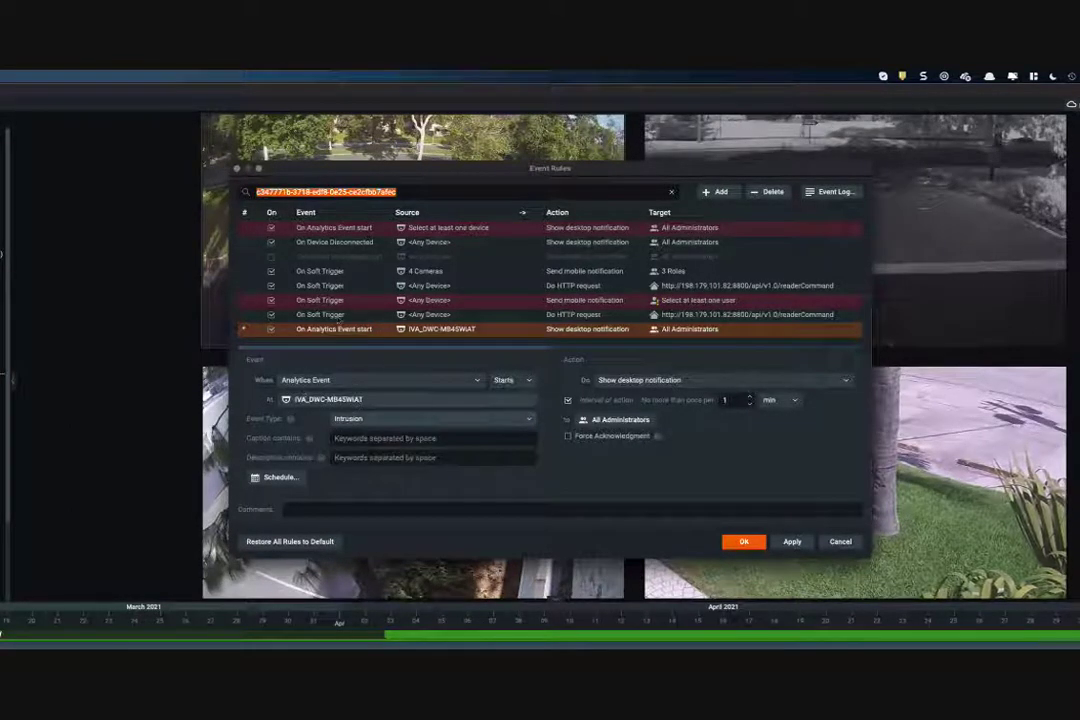
- Review the available rule actions, choose Do HTTP request, and activate its HTTP URL entry
left_click(845, 383)
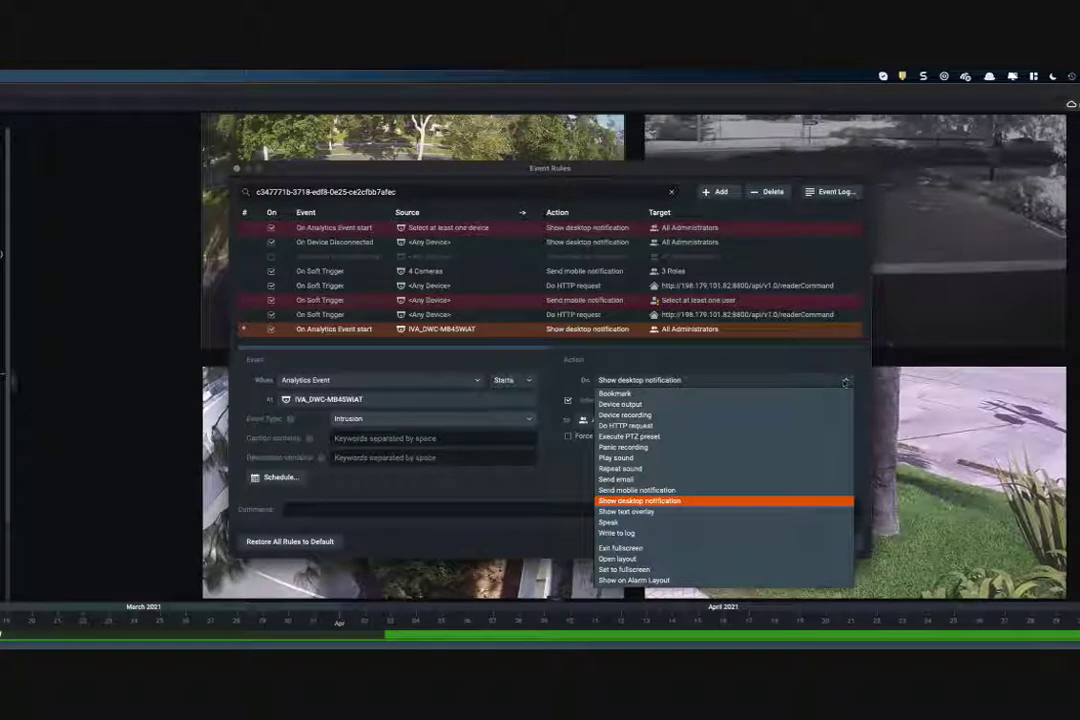
key("Up")
key("Up")
key("Up")
key("Up")
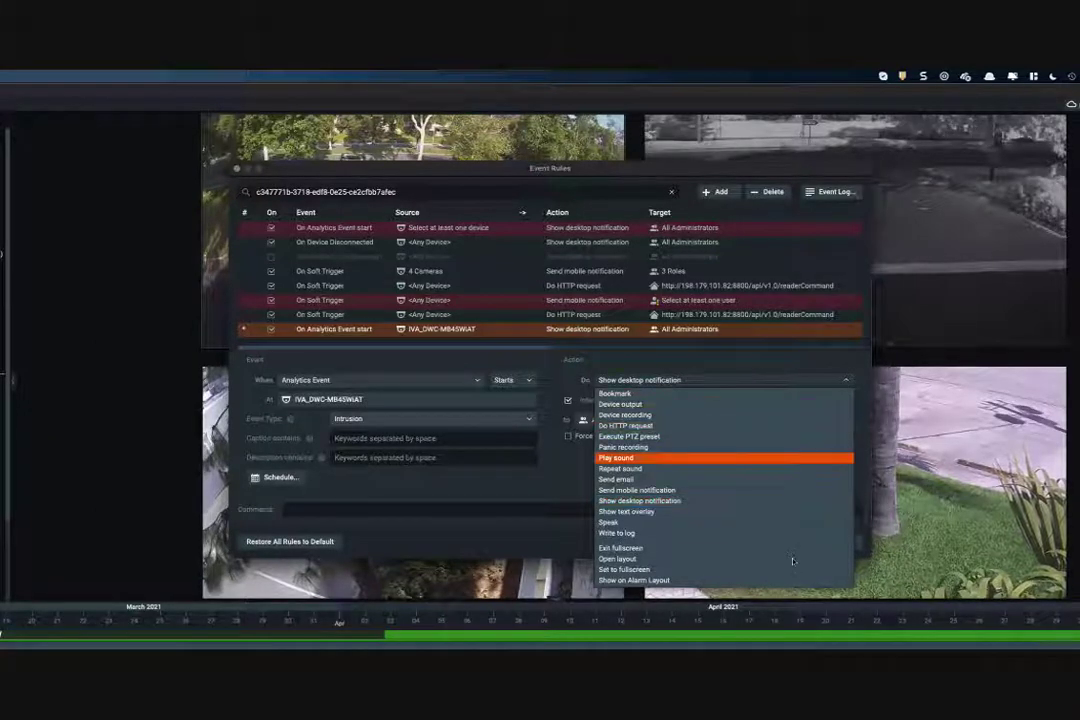
key("End")
key("Up")
key("Up")
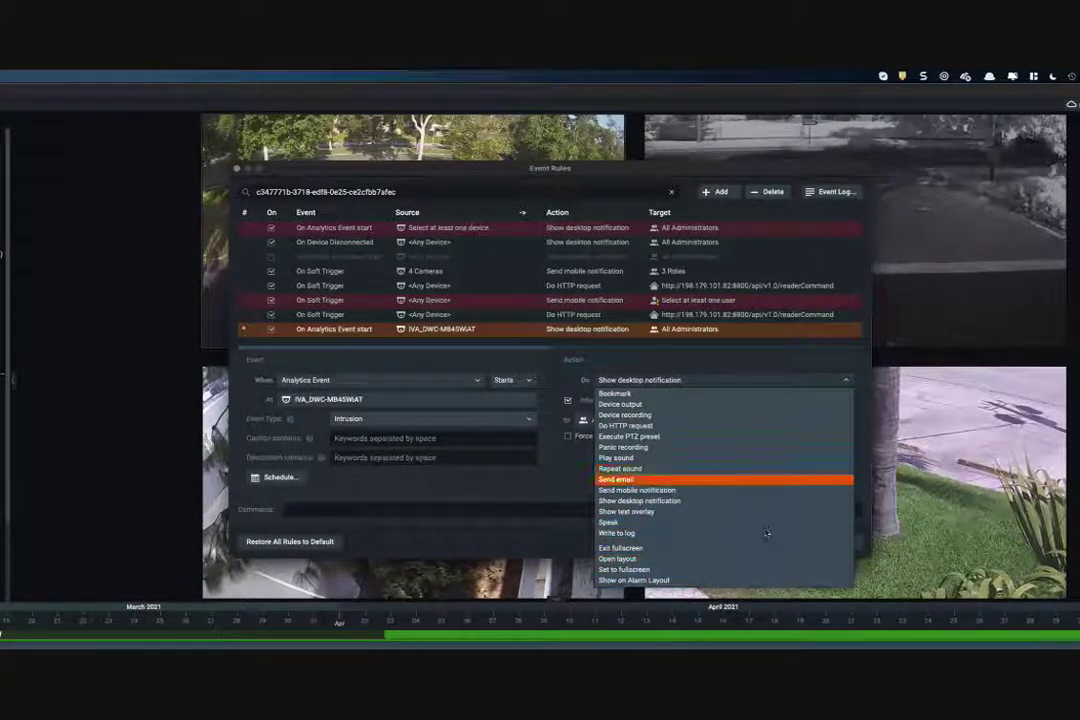
left_click(765, 427)
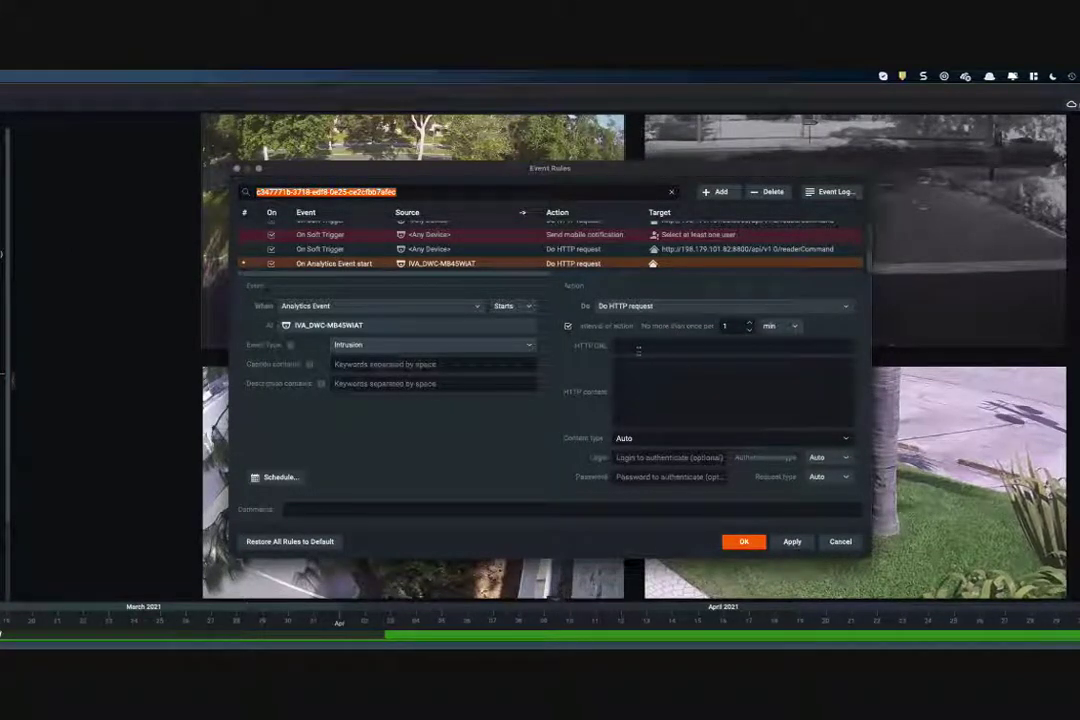
left_click(638, 352)
left_click(809, 347)
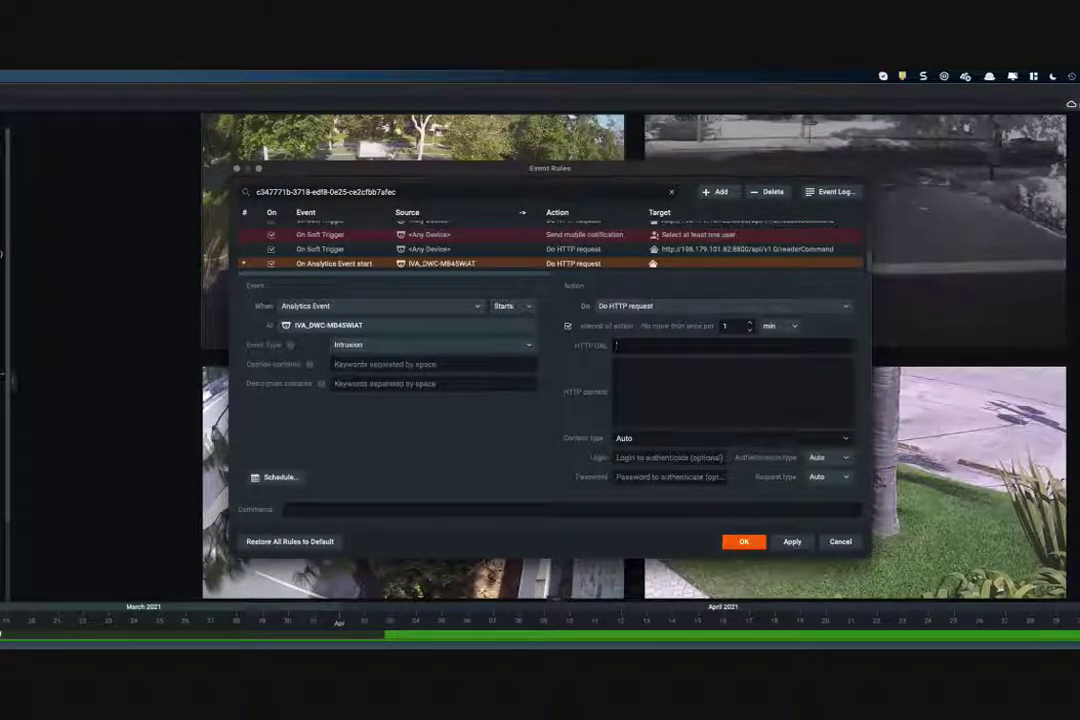
- Change the rule's action to Send mobile notification, view its recipient selection, and cancel the selection
left_click(827, 303)
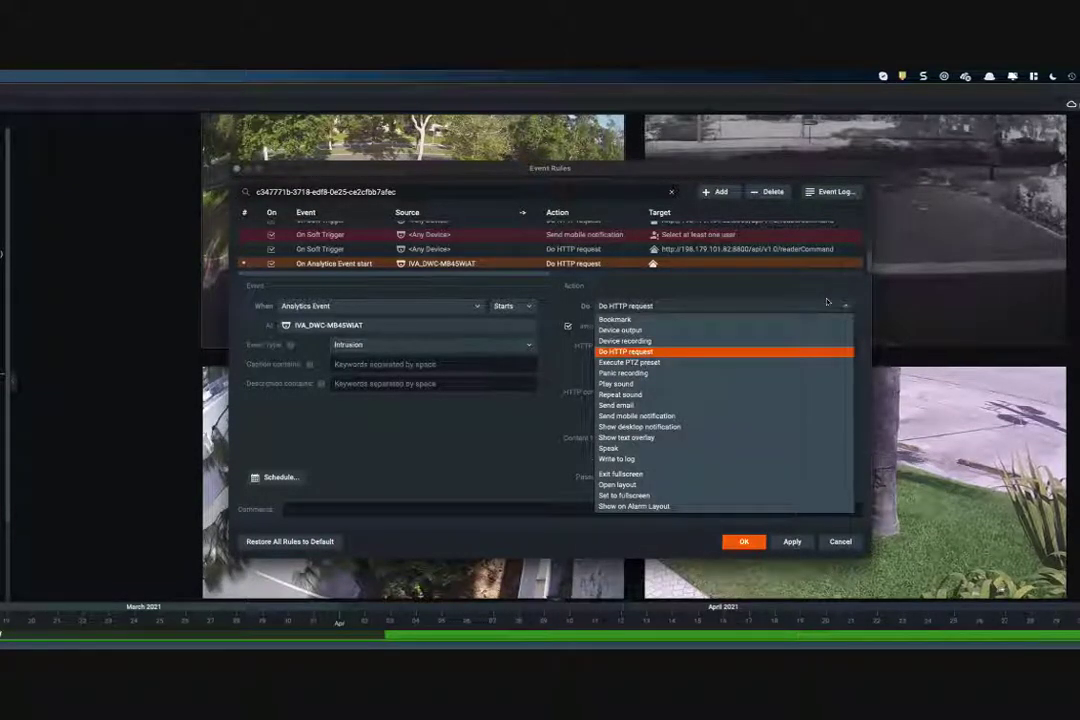
left_click(758, 422)
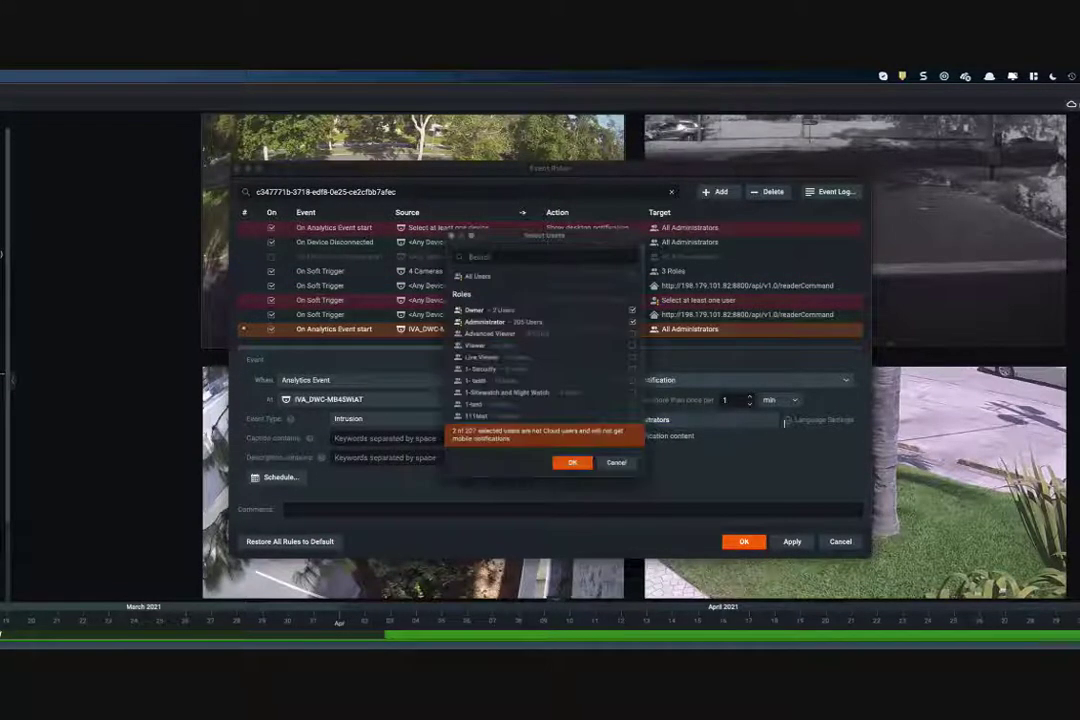
key("Escape")
- Set the intrusion rule's action to Send email and leave the event rules
left_click(720, 380)
left_click(775, 478)
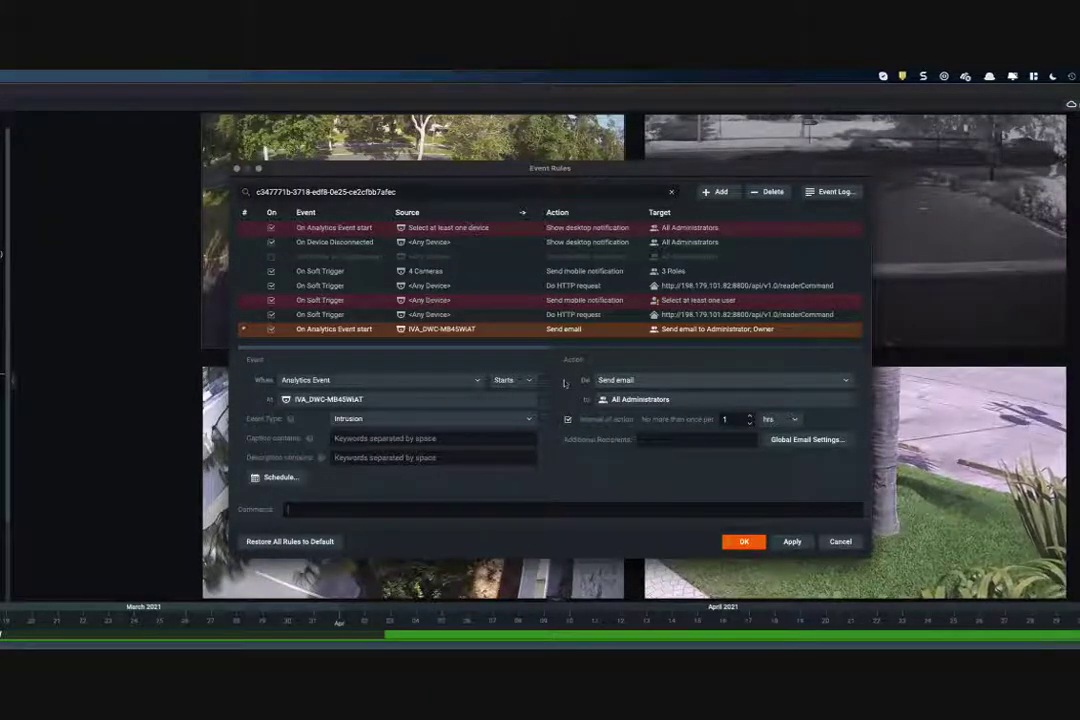
key("Escape")
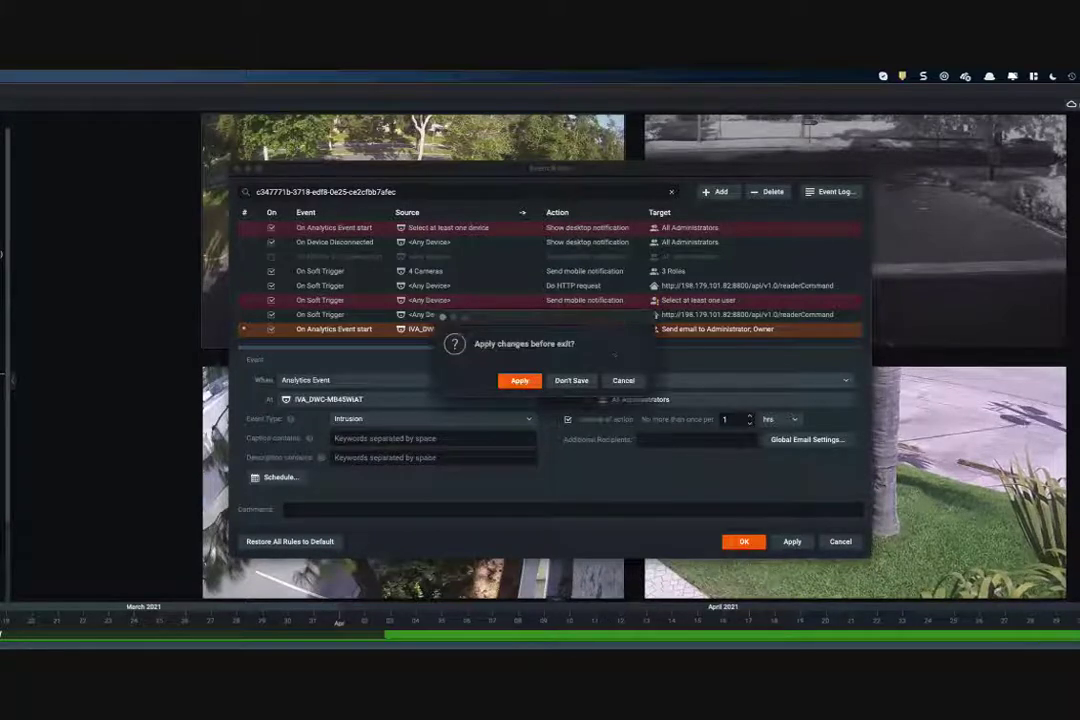
key("Escape")
key("Return")
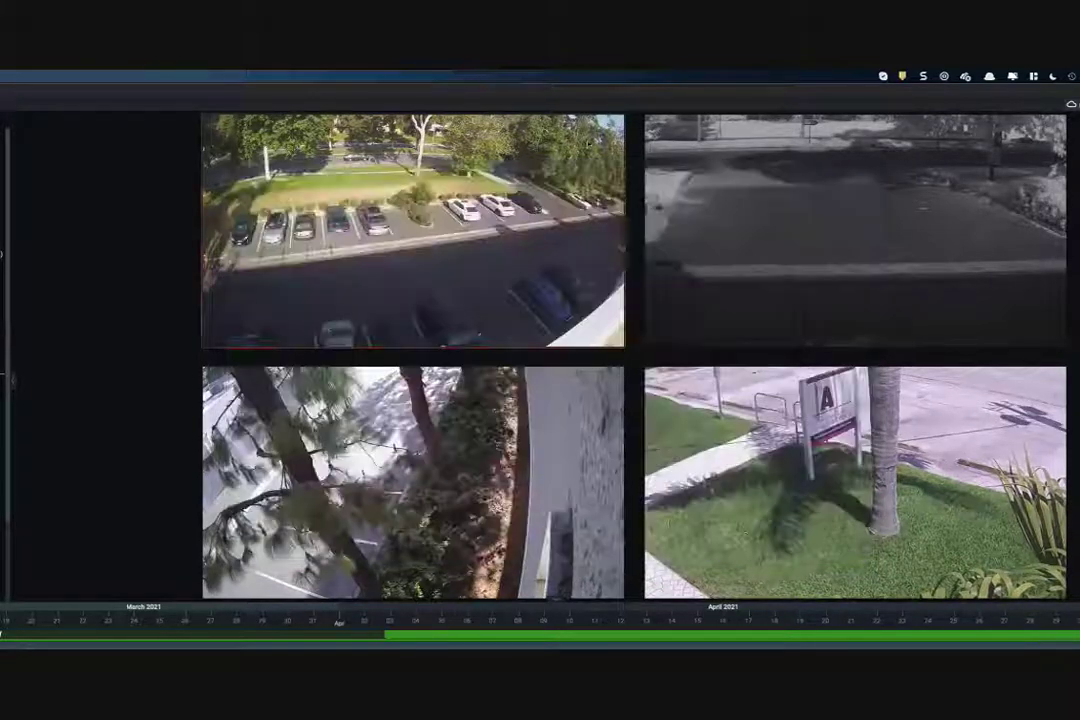
- Remove the DWC-MV421TIR, DWC-MB72Wi4T and DWC-MB44iALPR cameras from the layout
mouse_move(413, 480)
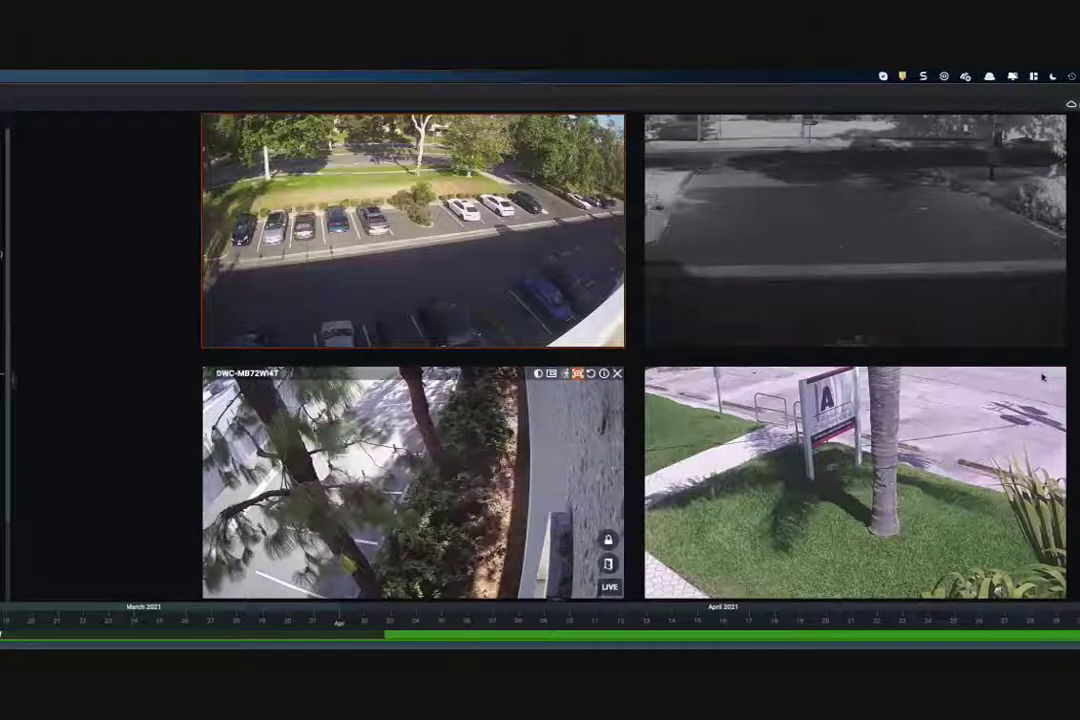
mouse_move(855, 230)
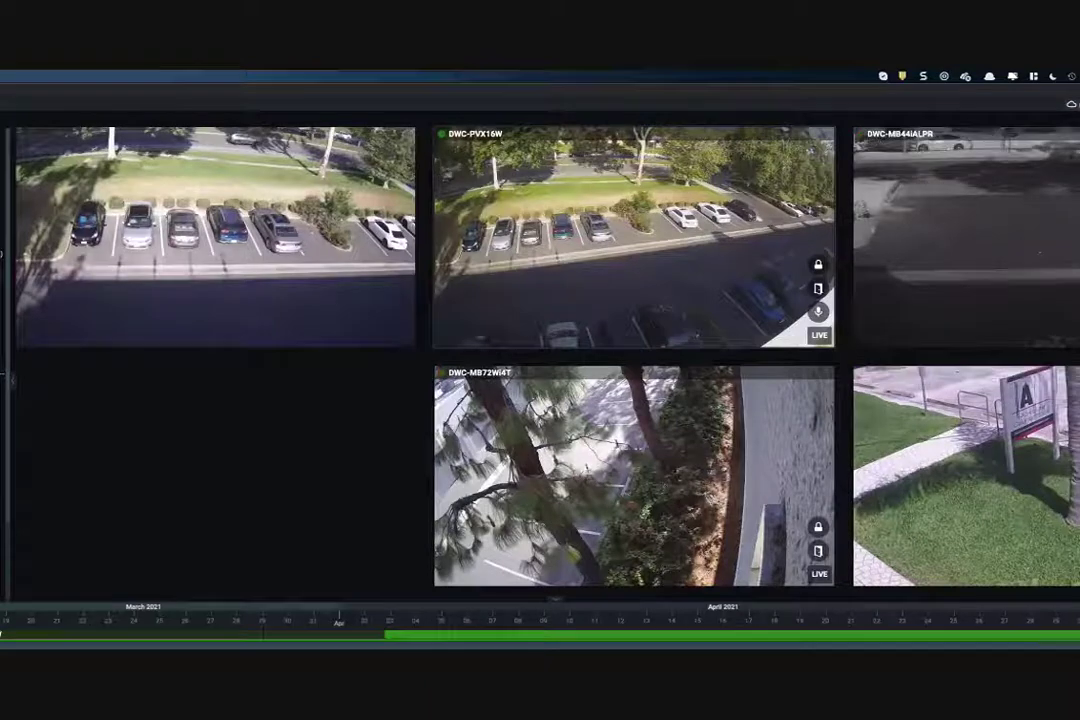
scroll(540, 360, "right", 1)
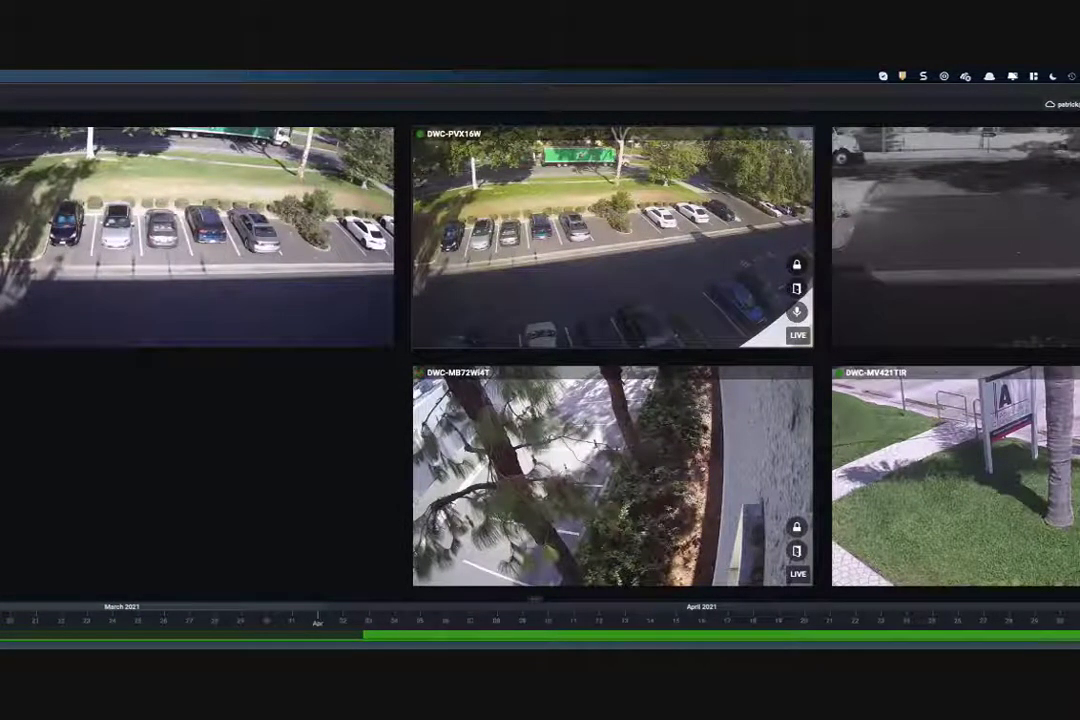
left_click(1038, 379)
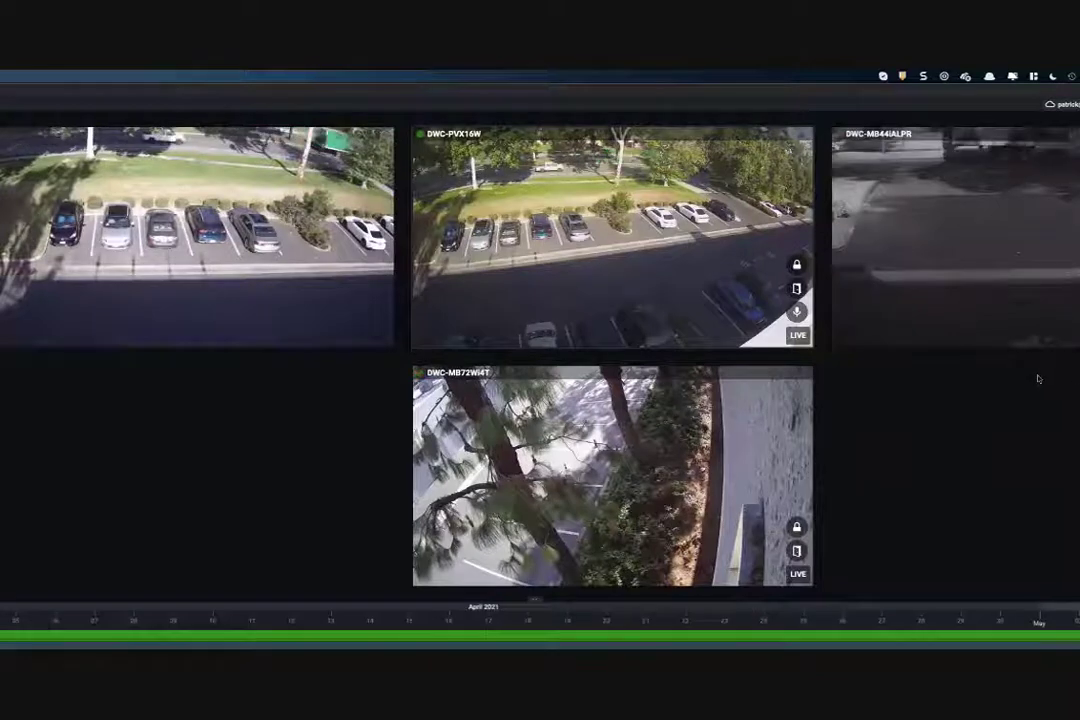
left_click(857, 327)
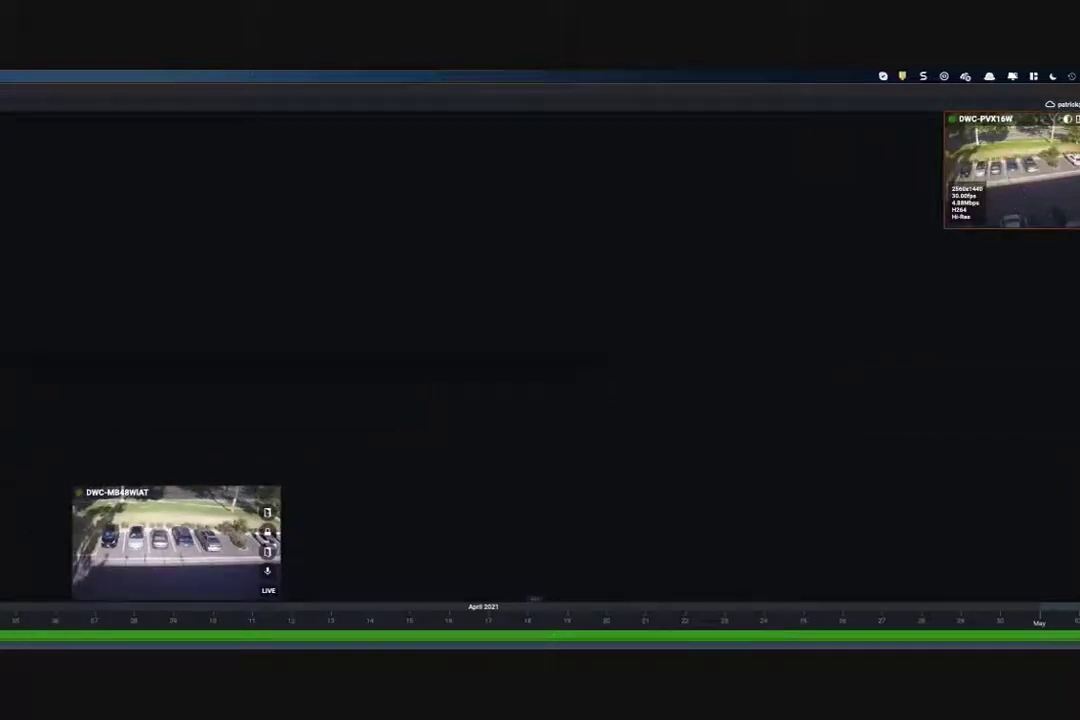
- Resize and rearrange the DWC-PVX16W and DWC-MB48WiAT views, making DWC-MB48WiAT the large one and DWC-PVX16W the small one
mouse_move(1034, 187)
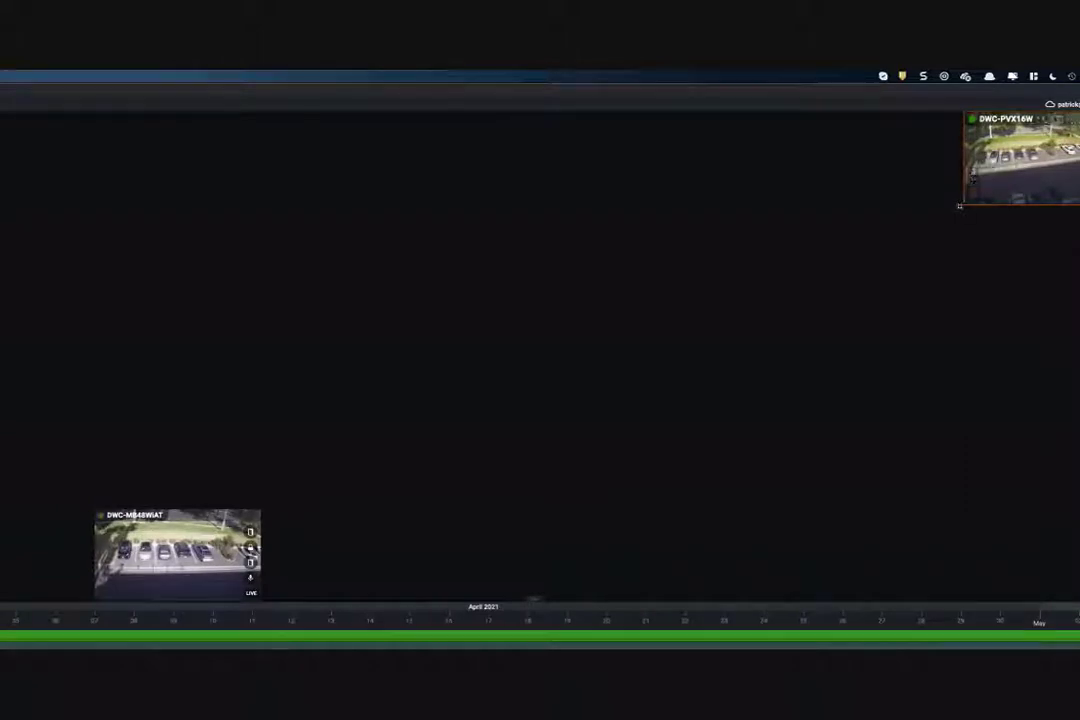
left_click_drag(963, 205, 287, 229)
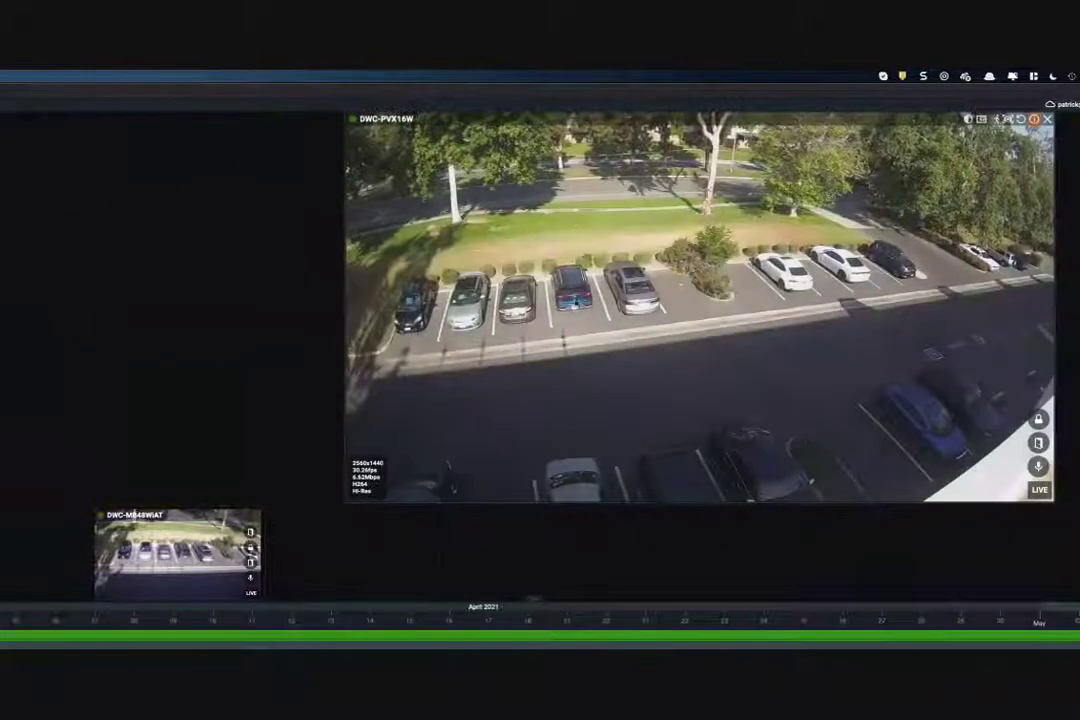
left_click_drag(227, 560, 160, 190)
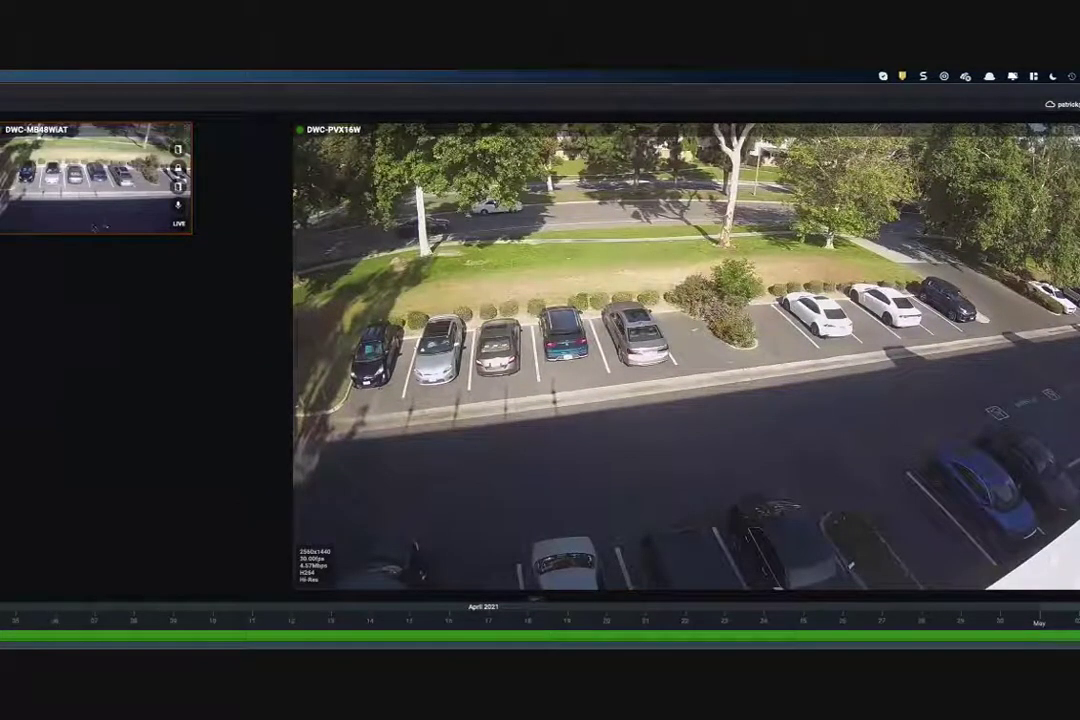
left_click(93, 227)
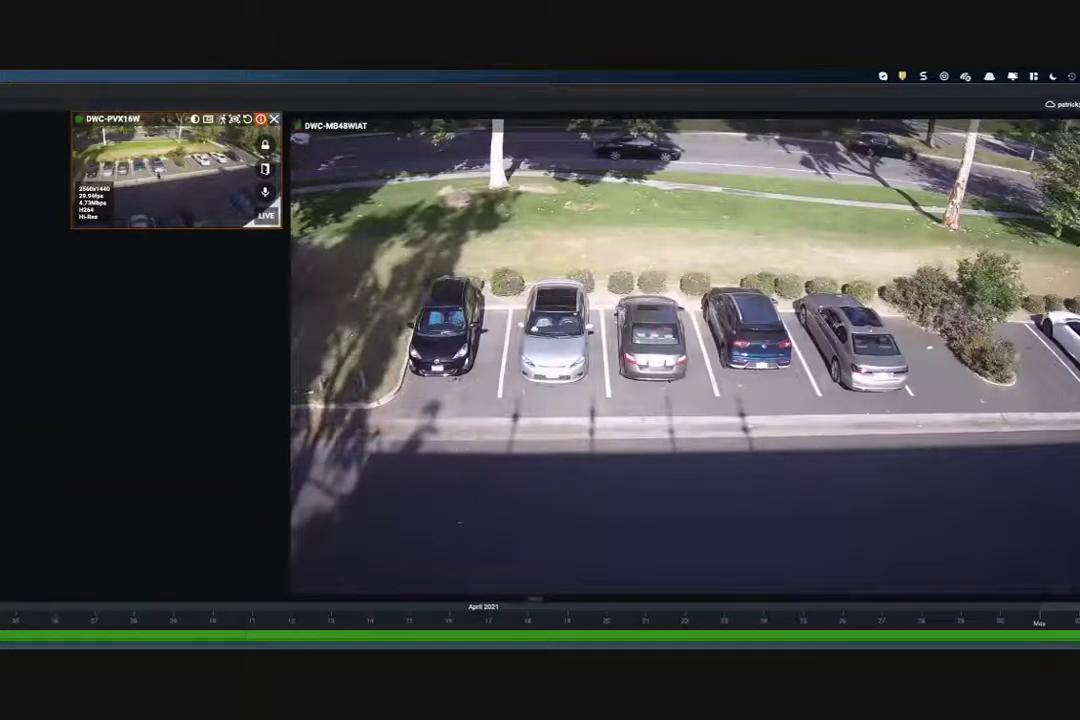
left_click_drag(132, 147, 123, 186)
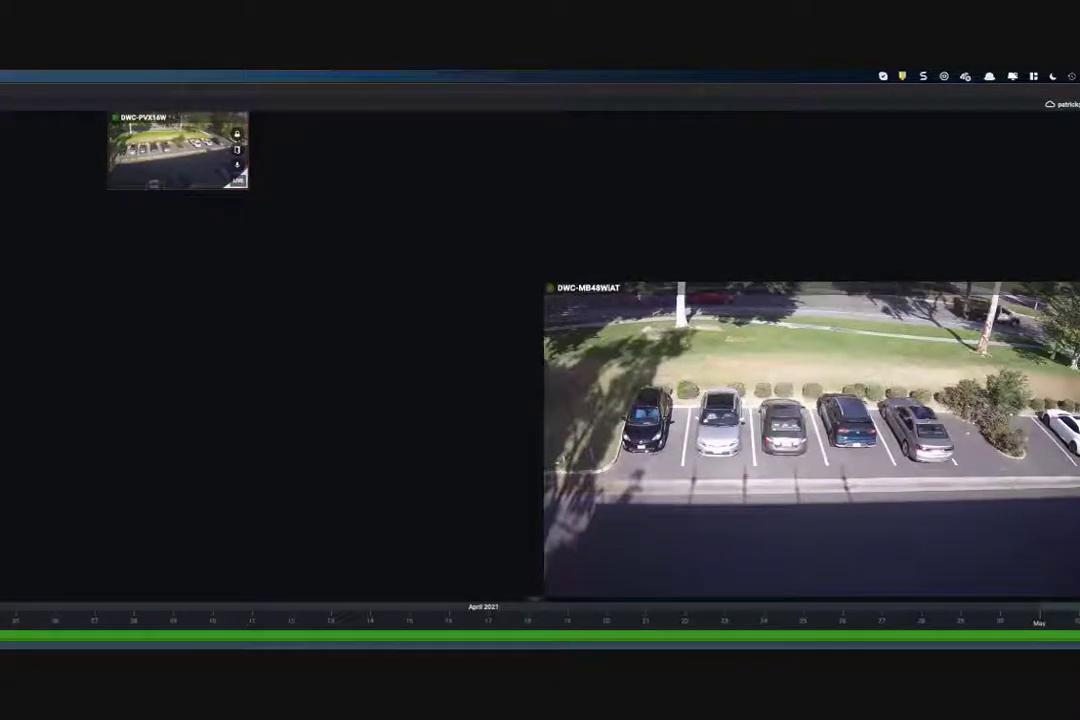
- View the general System Administration settings and close them without changes, and place the small DWC-PVX16W view above DWC-MB48WiAT
key("ctrl+alt+a")
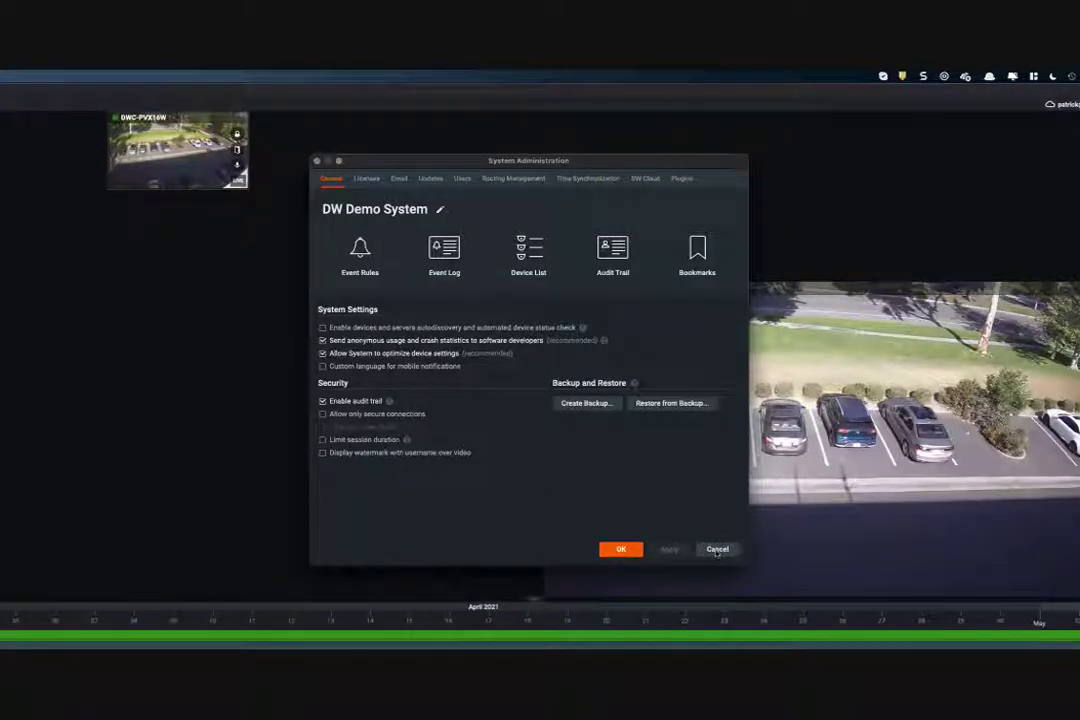
left_click(717, 550)
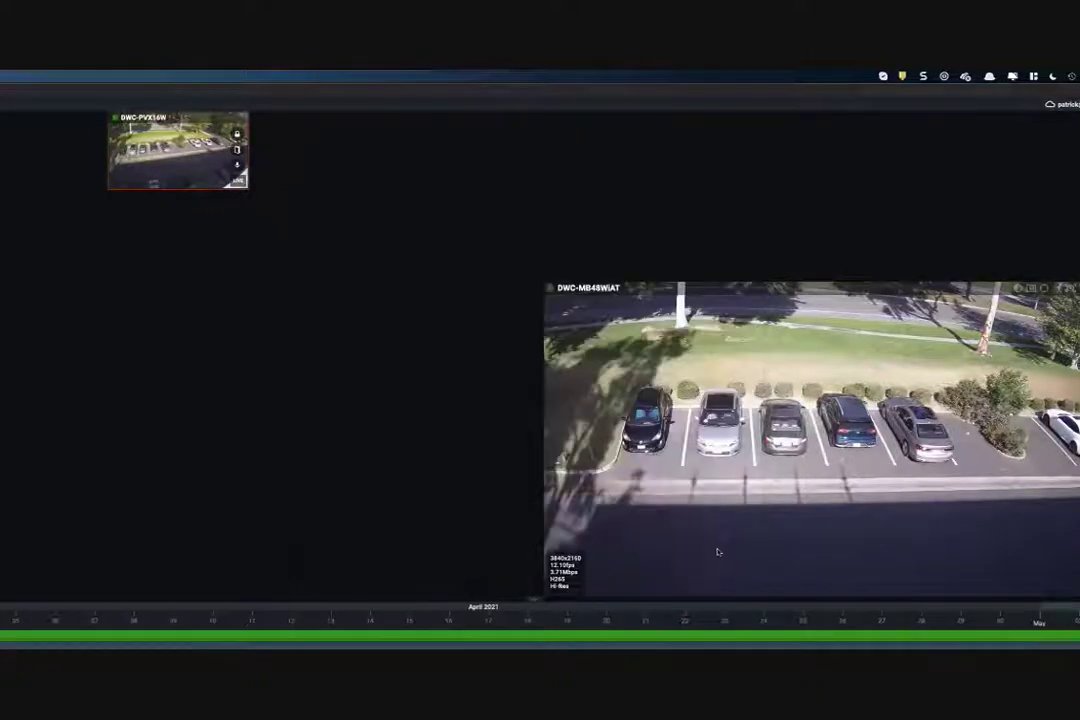
left_click_drag(175, 145, 758, 206)
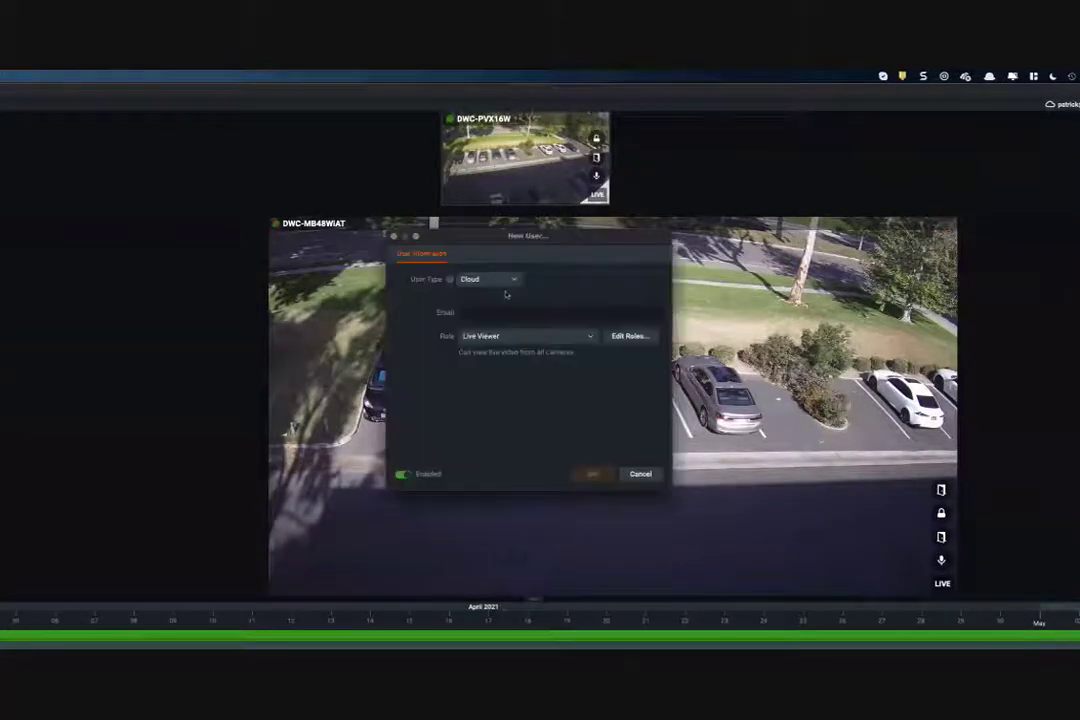
- Choose the Local user type for a new user, review the available roles, and cancel the user creation
left_click(505, 280)
left_click(506, 292)
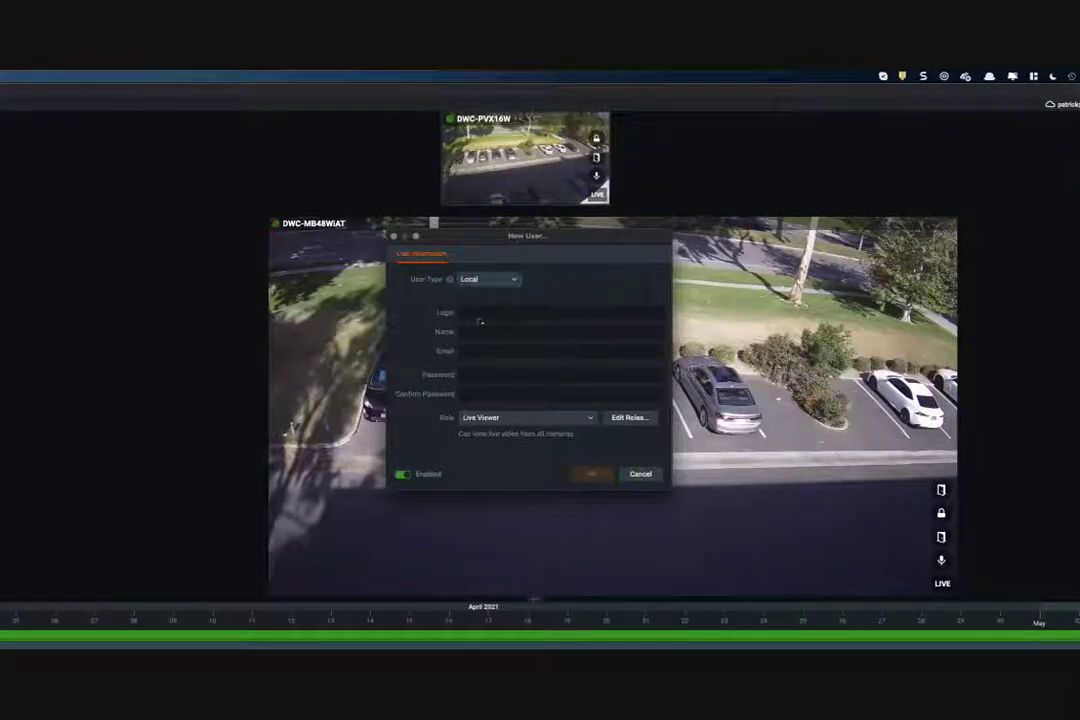
left_click(514, 280)
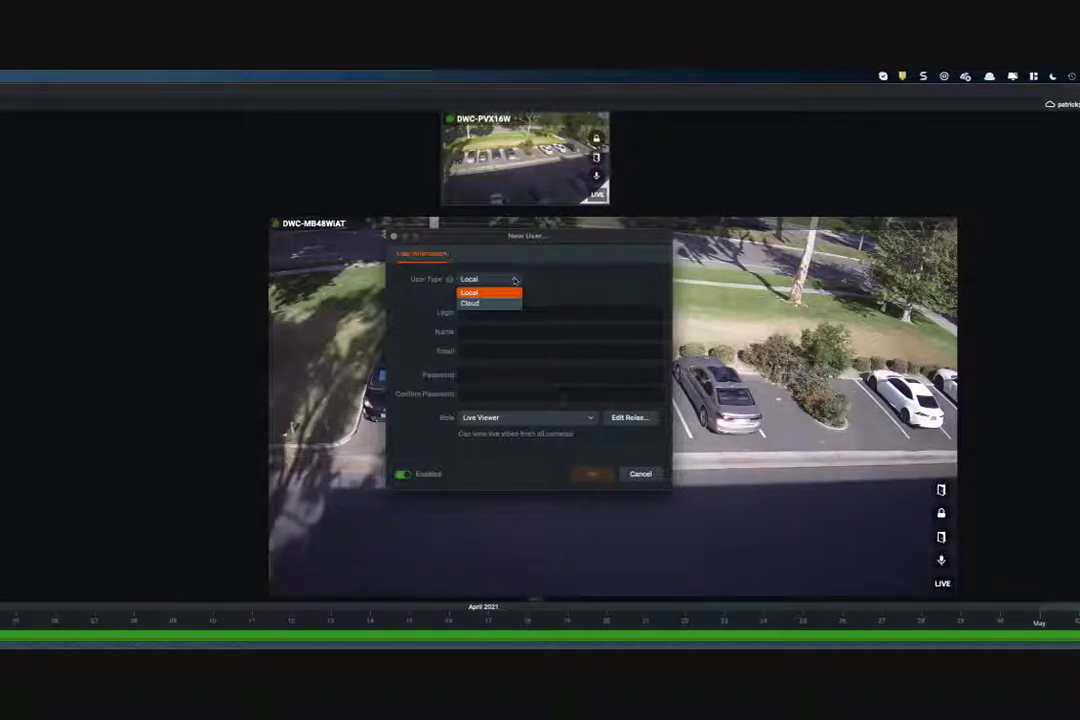
left_click(492, 294)
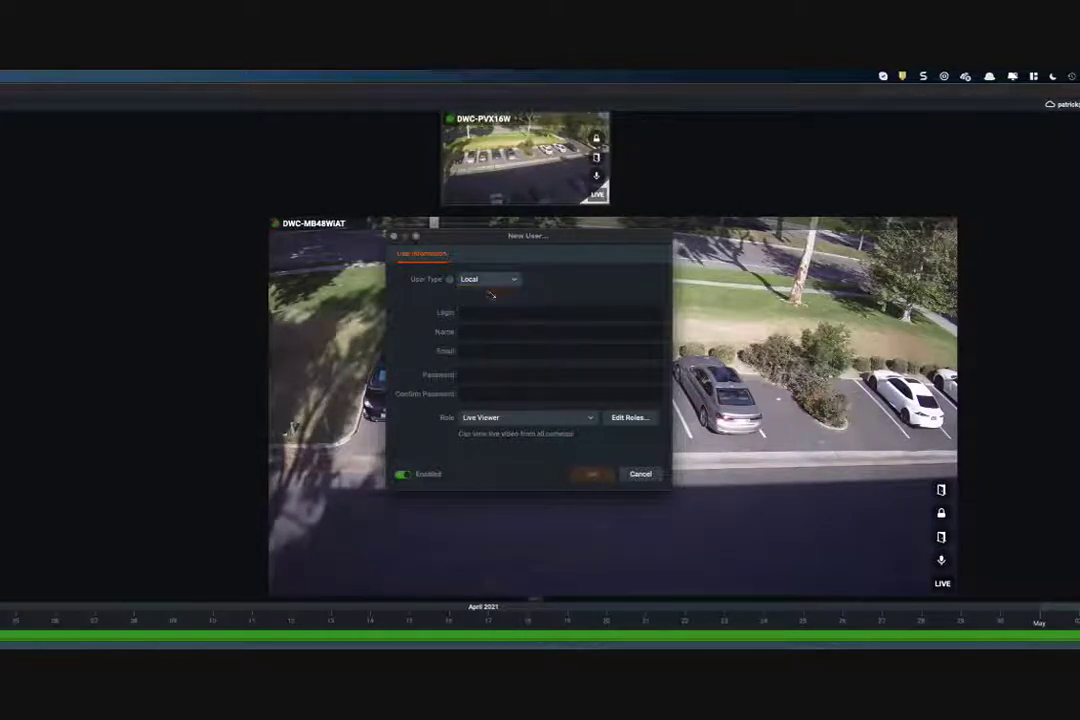
left_click(589, 420)
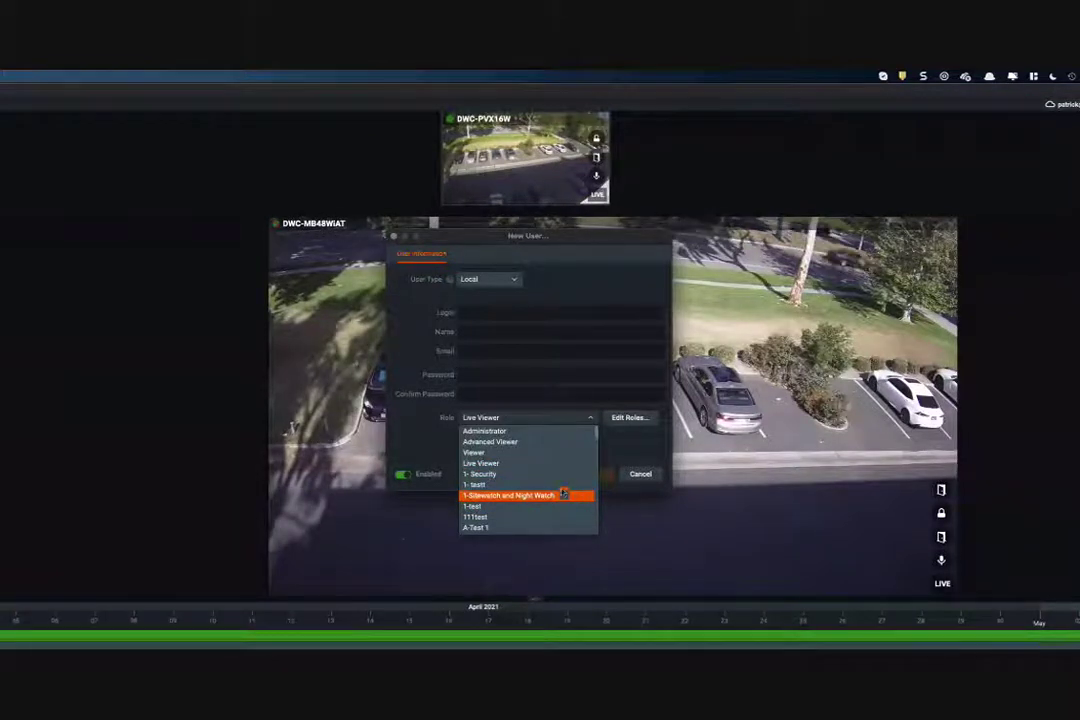
left_click(650, 477)
left_click(648, 476)
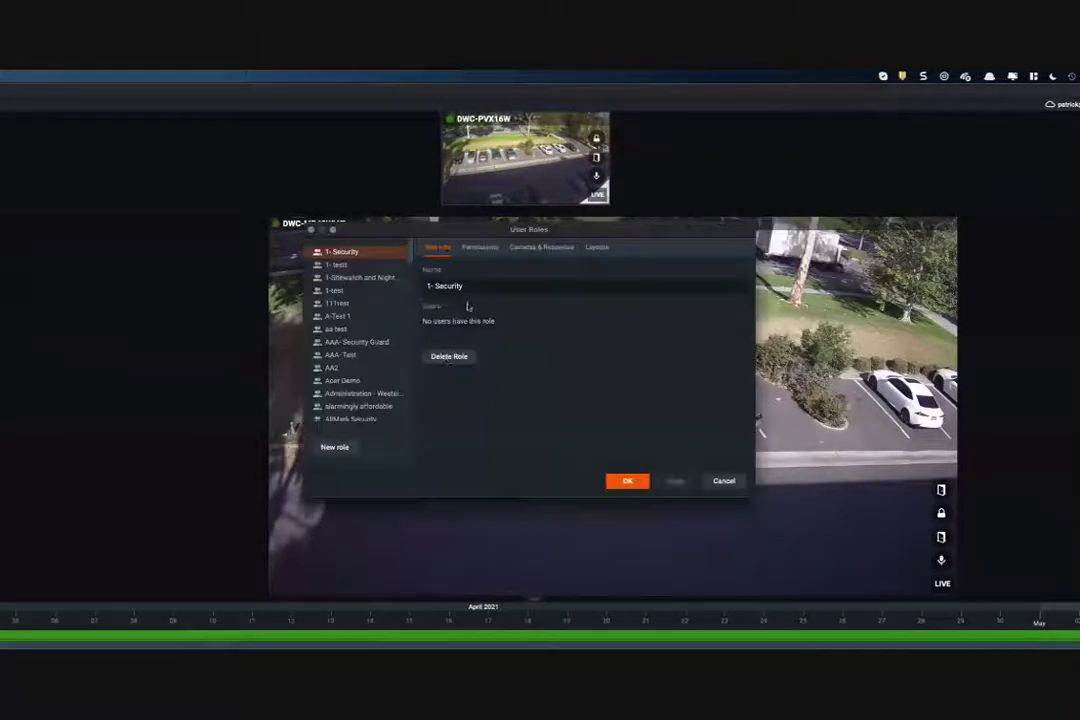
- Review the permissions, cameras and resources, and layouts of the 1- Security user role, and leave the roles without changes
left_click(480, 247)
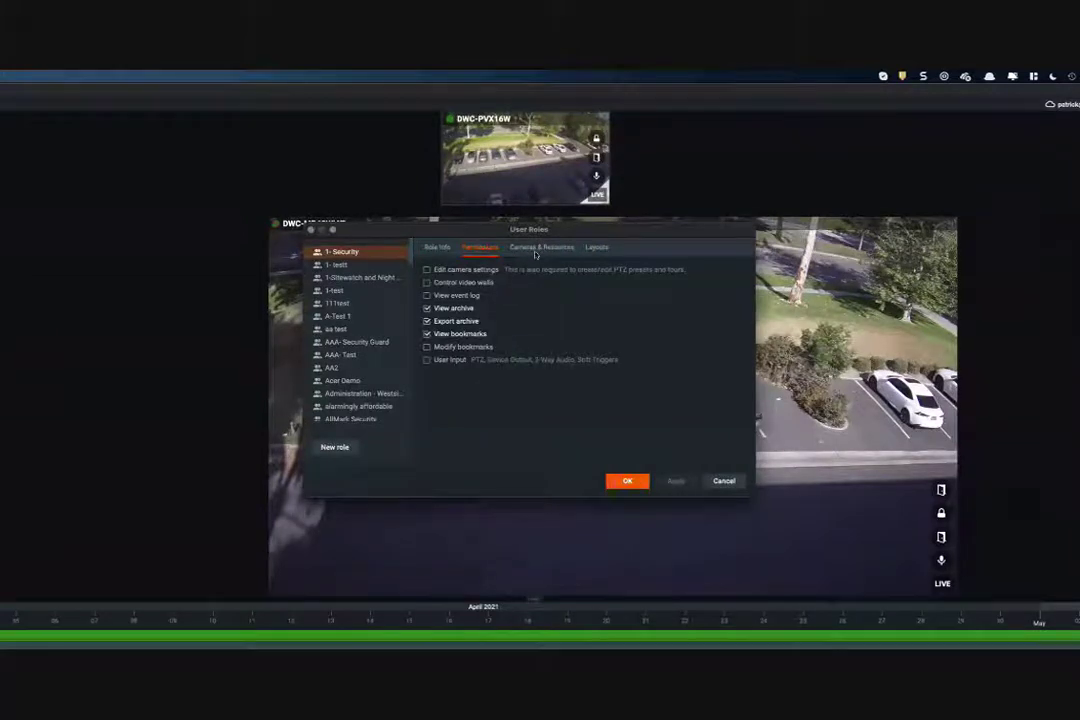
left_click(540, 248)
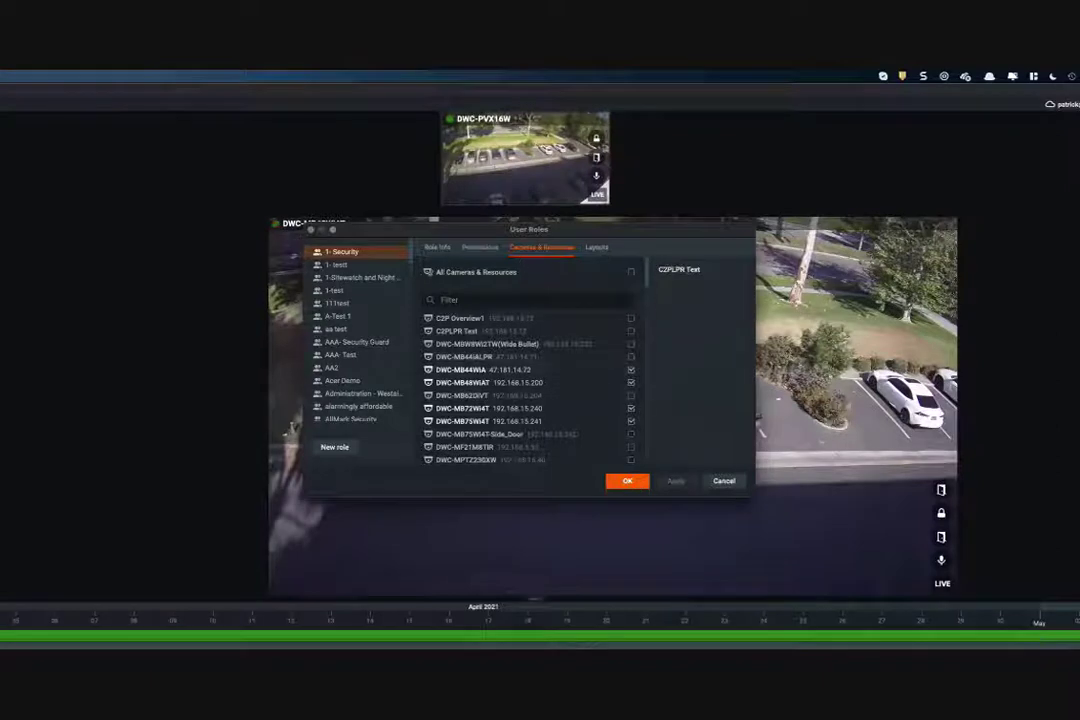
left_click(596, 247)
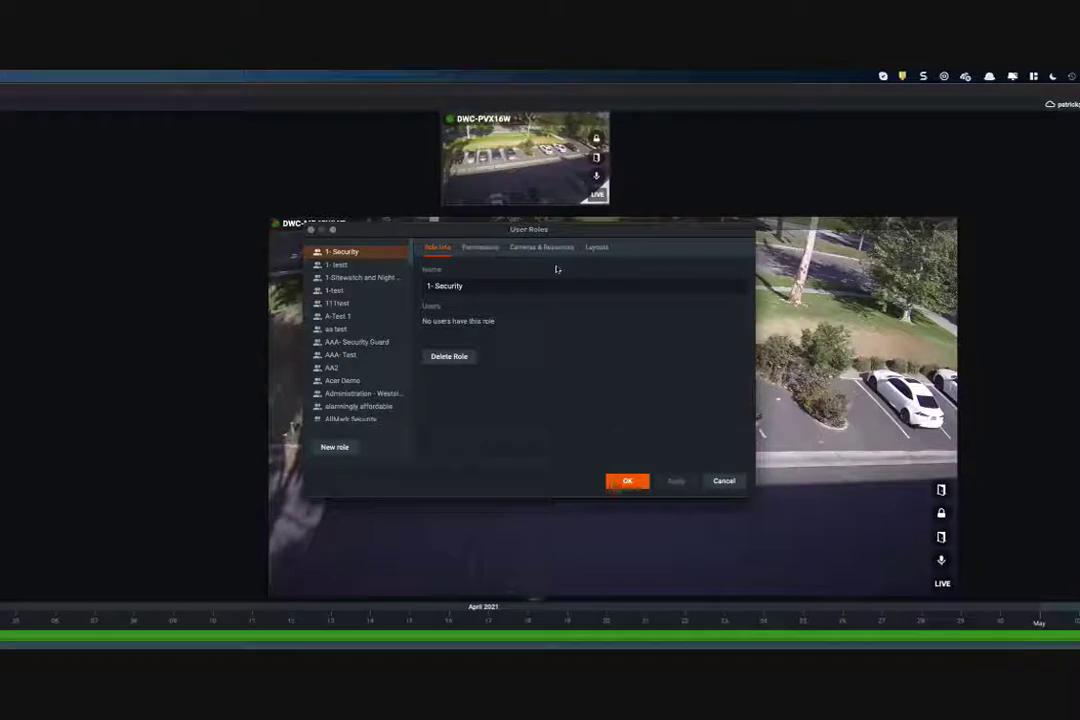
left_click(722, 481)
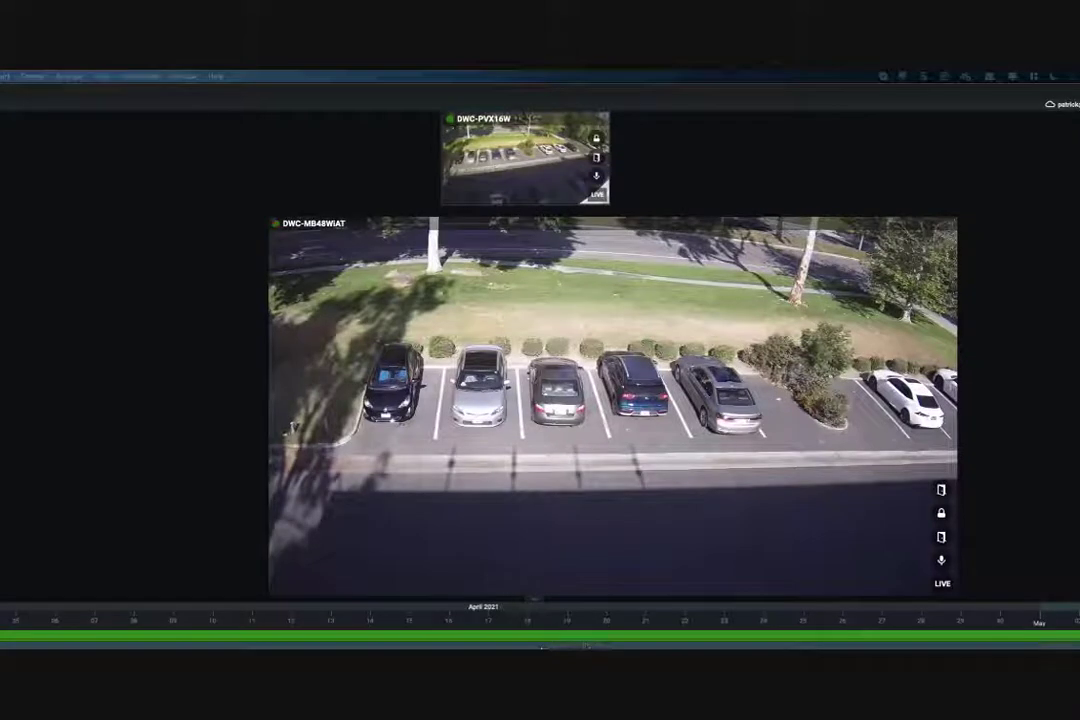
- Switch to Chrome, open the Digital Watchdog Support Center in a new tab, and search it for Keyscan
mouse_move(238, 625)
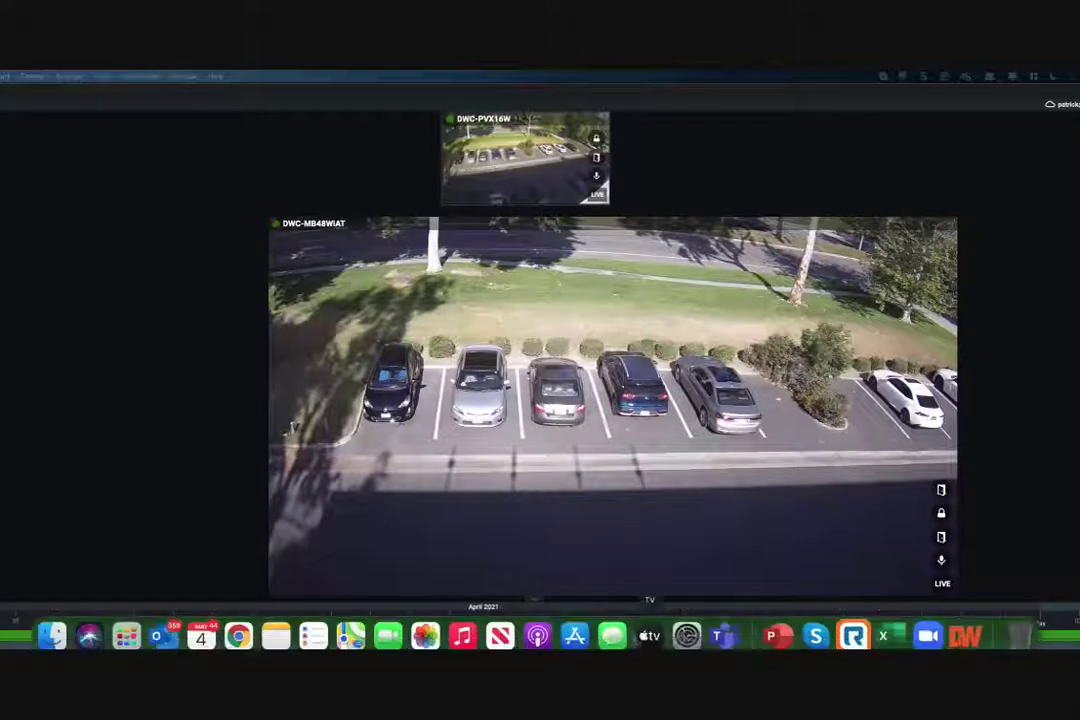
left_click(238, 625)
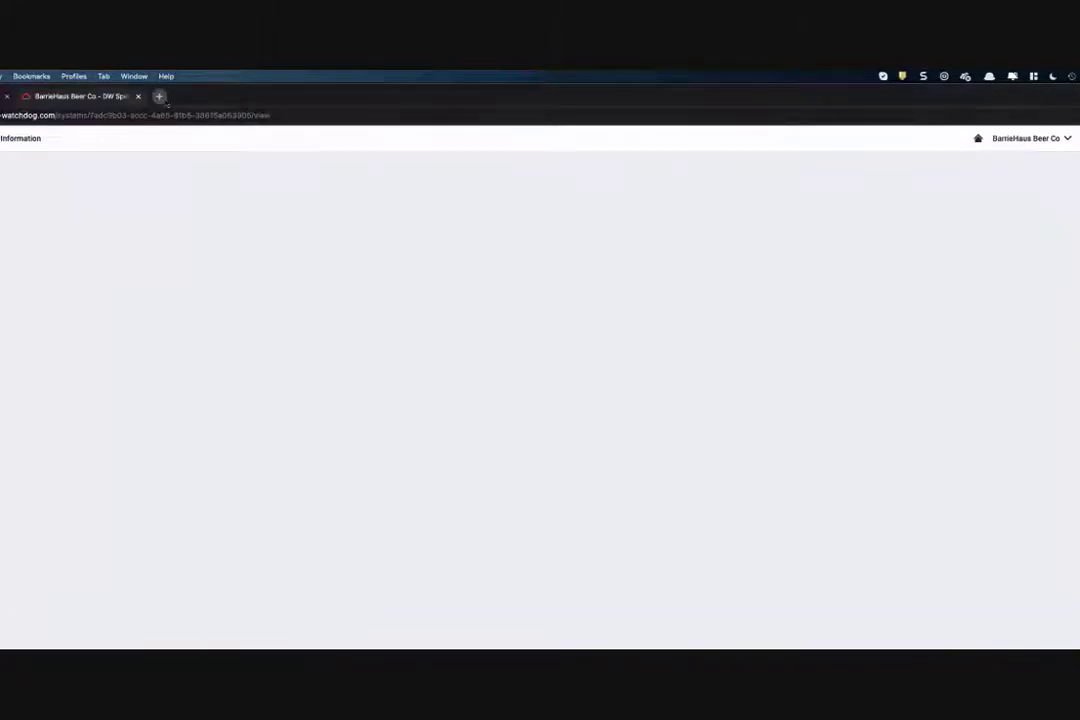
left_click(158, 96)
left_click(482, 427)
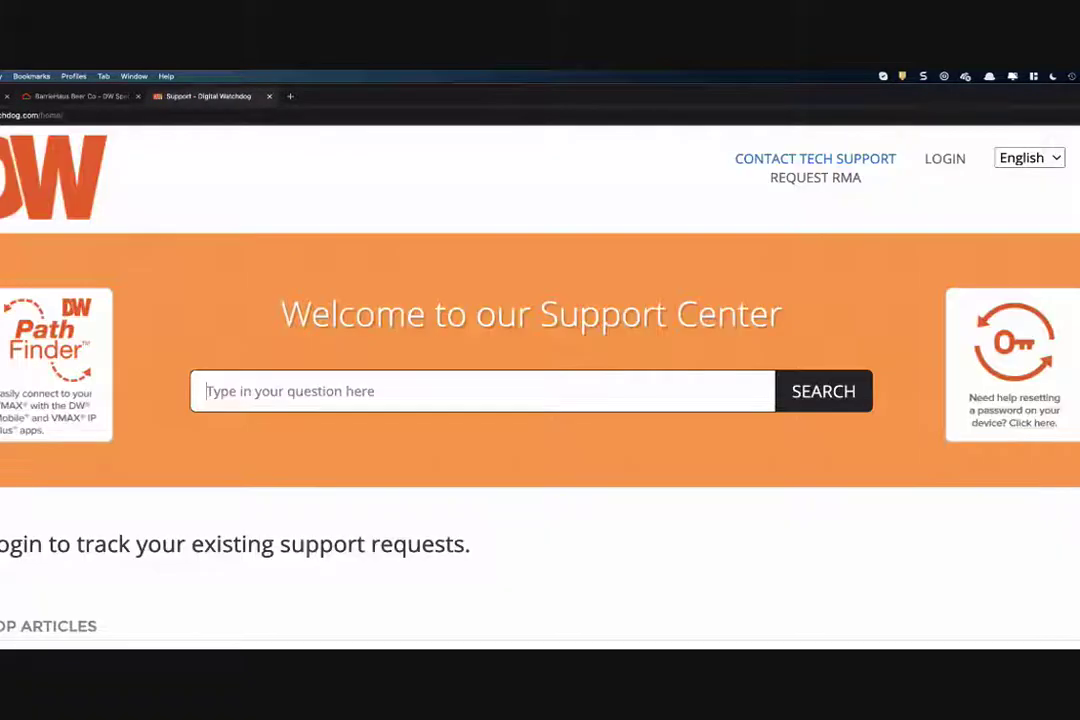
type("Keyscan")
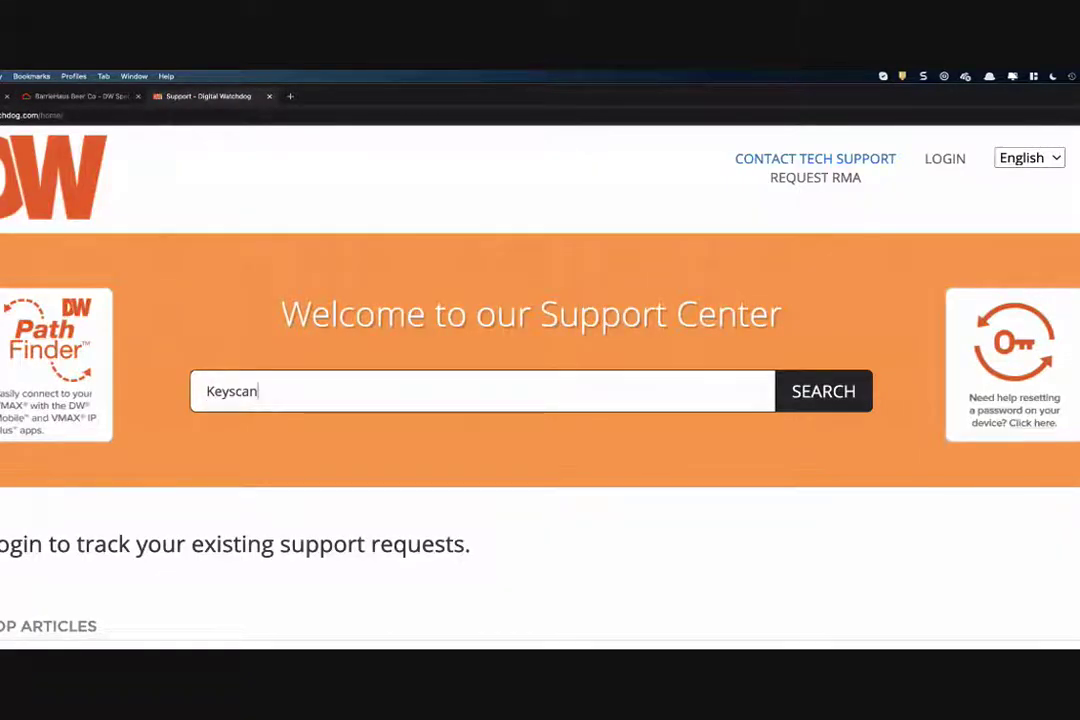
key("Return")
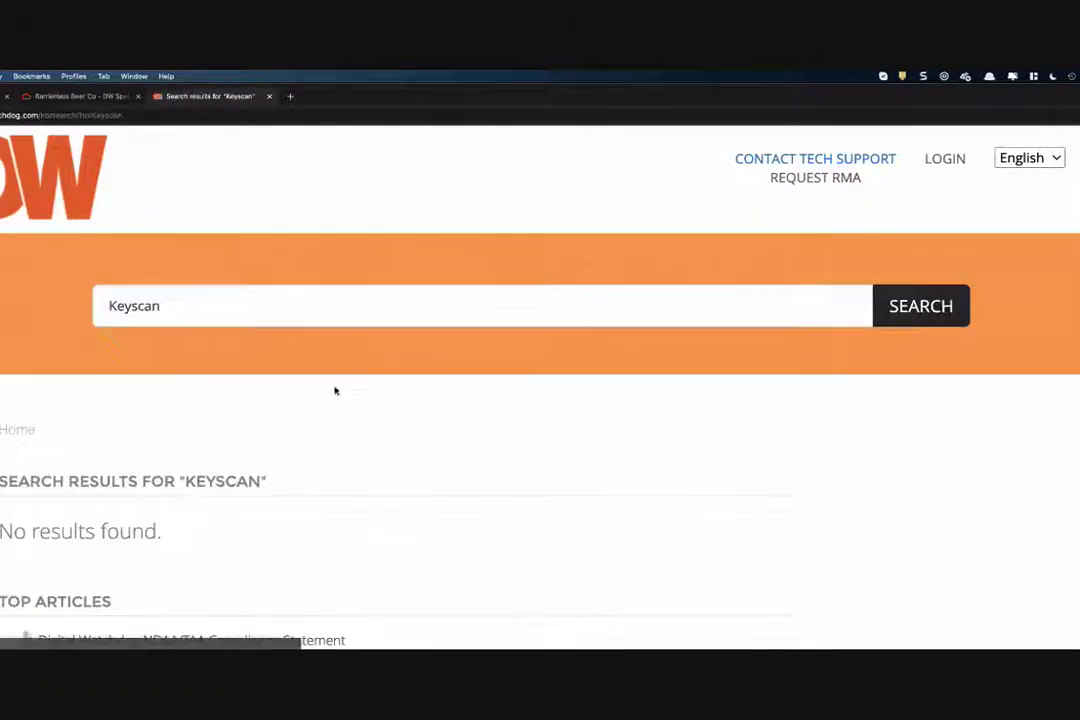
left_click(173, 302)
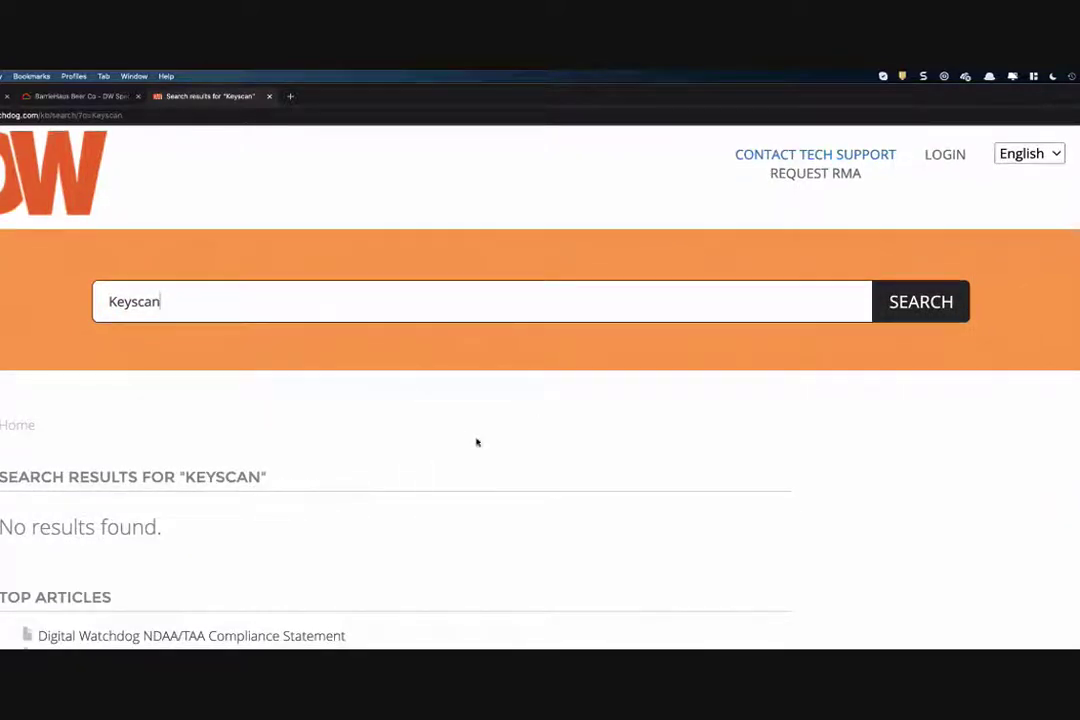
- Open the DW Spectrum IPVMS software downloads on the Digital Watchdog website and locate the Version 4.1 Plug-in download
left_click(353, 278)
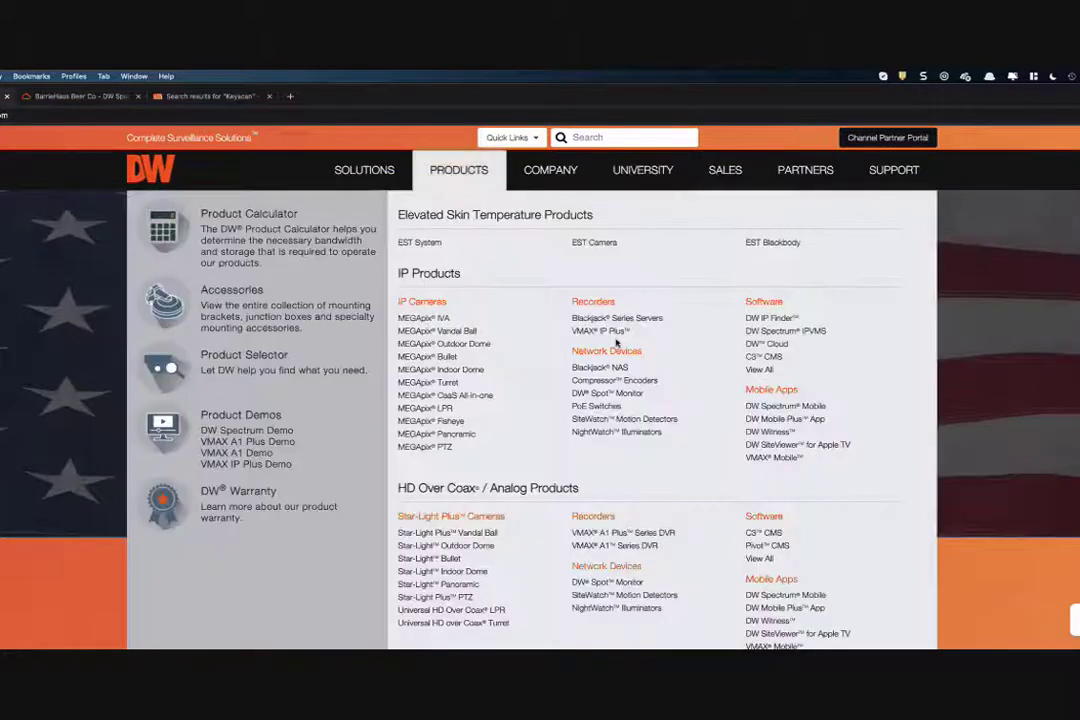
left_click(787, 332)
mouse_move(776, 142)
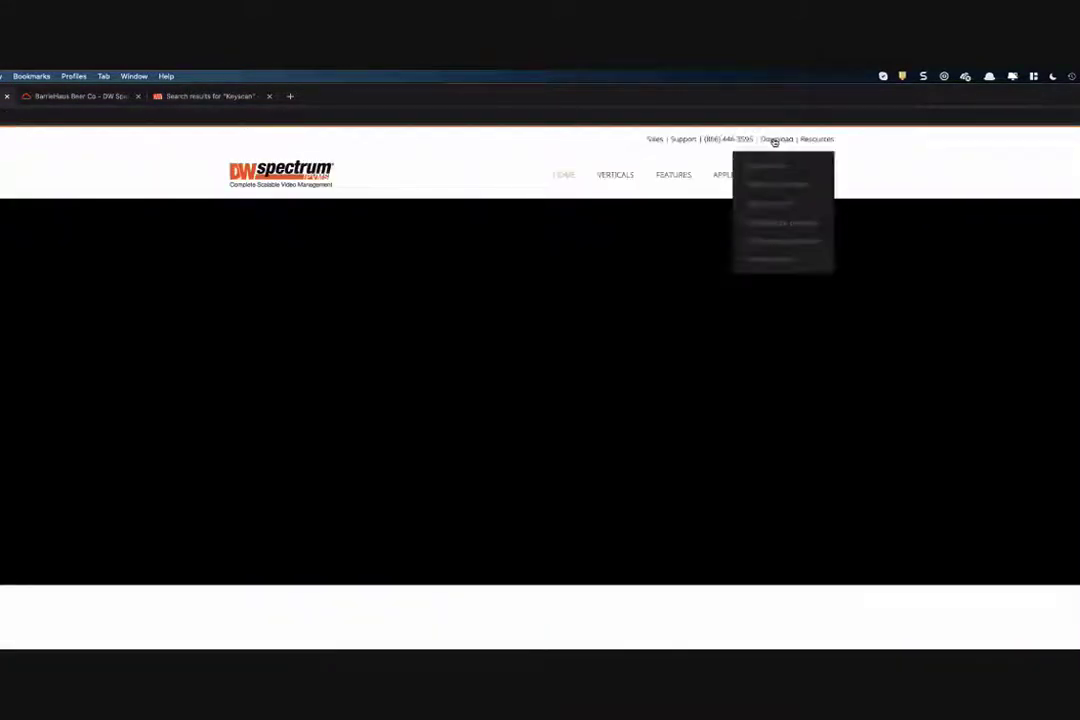
left_click(783, 142)
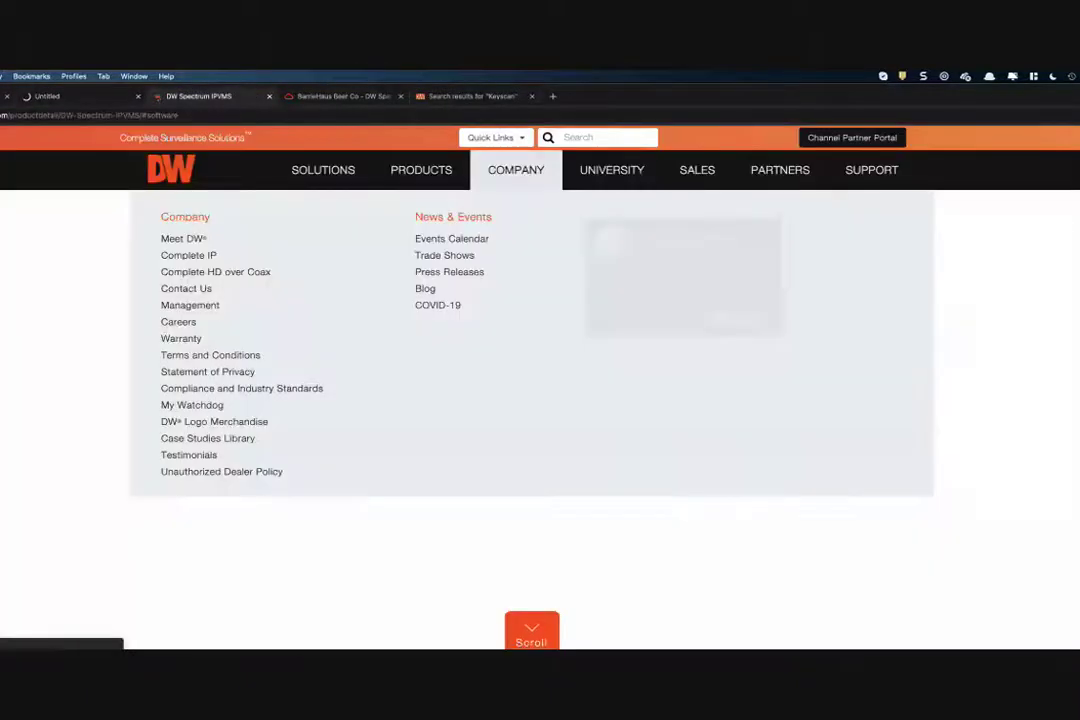
scroll(320, 499, "down", 1)
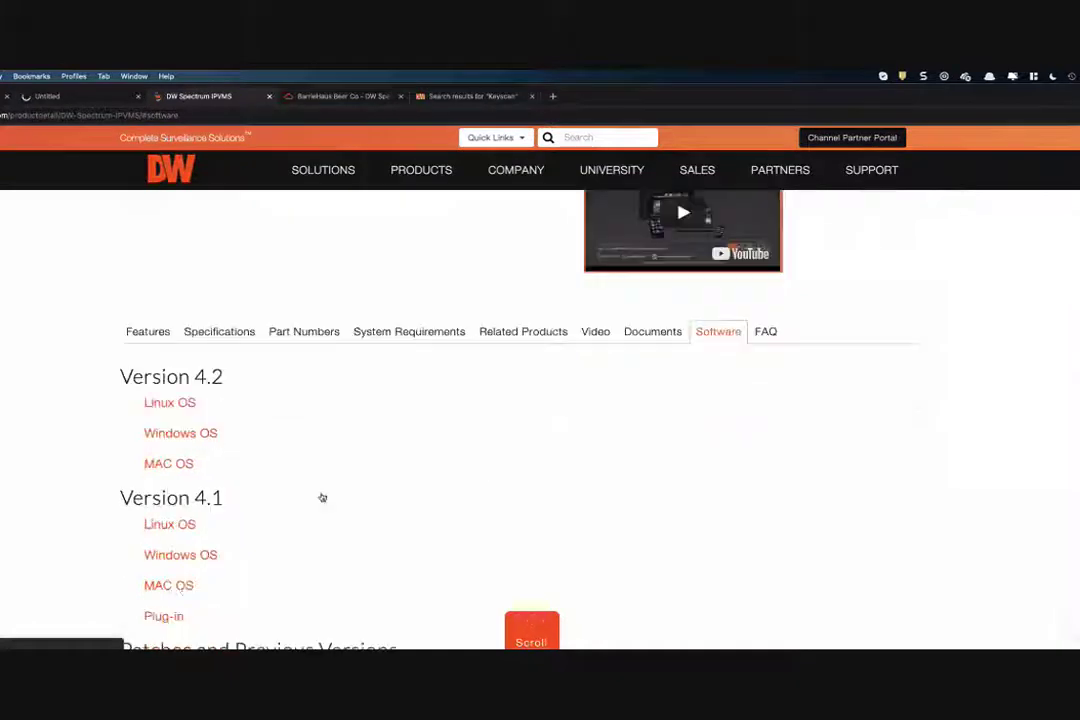
scroll(163, 606, "down", 1)
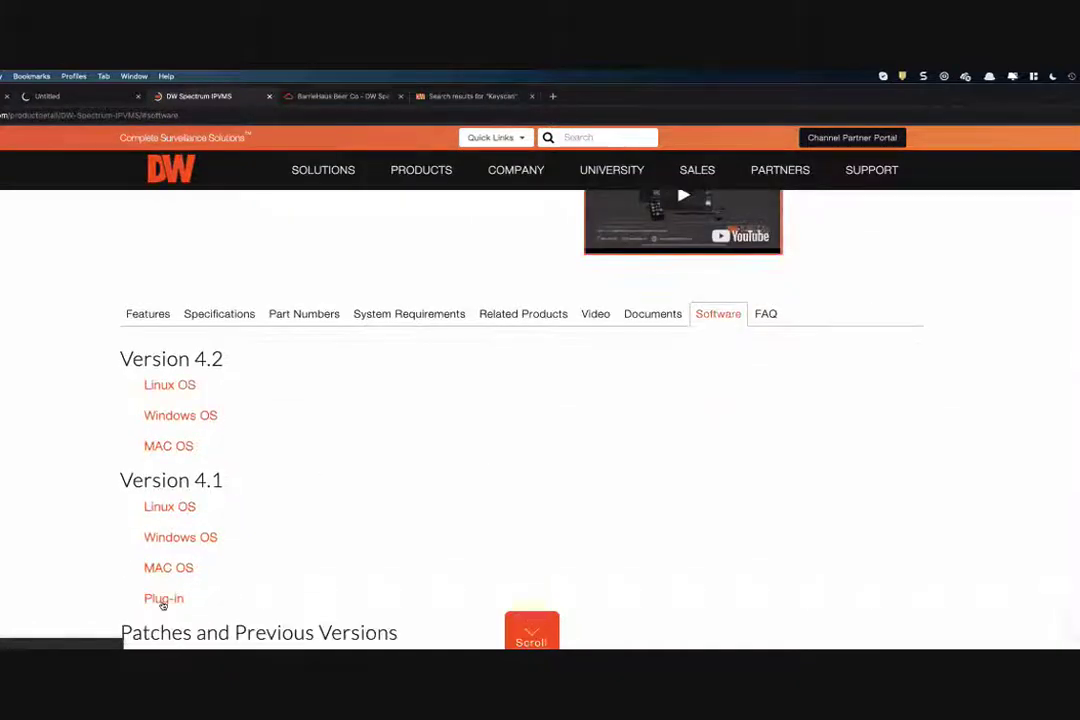
scroll(256, 530, "down", 1)
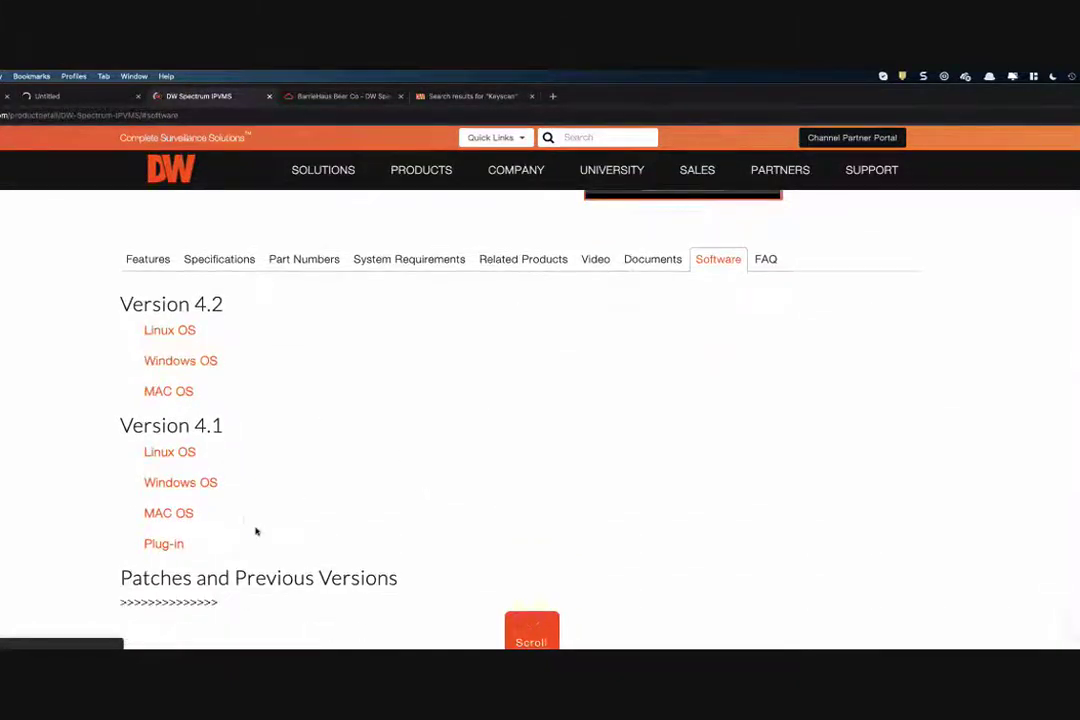
scroll(328, 531, "down", 1)
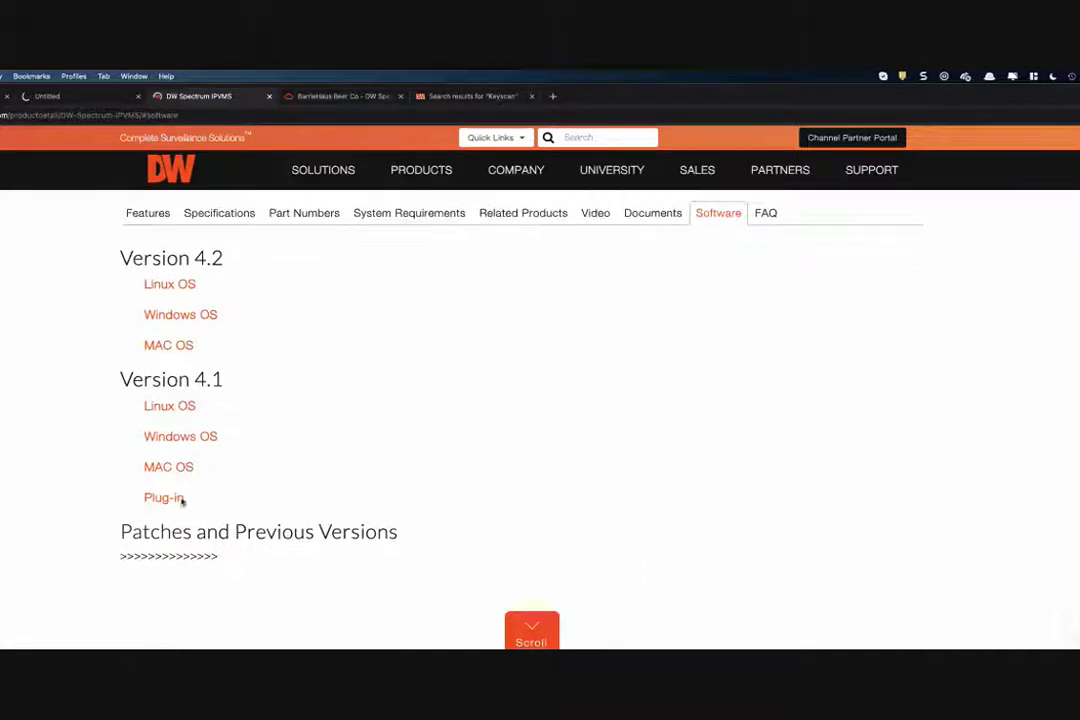
- Browse the DW Spectrum IPVMS product page's Features, Specifications, Part Numbers, Related Products, Video and Documents sections
scroll(415, 468, "up", 1)
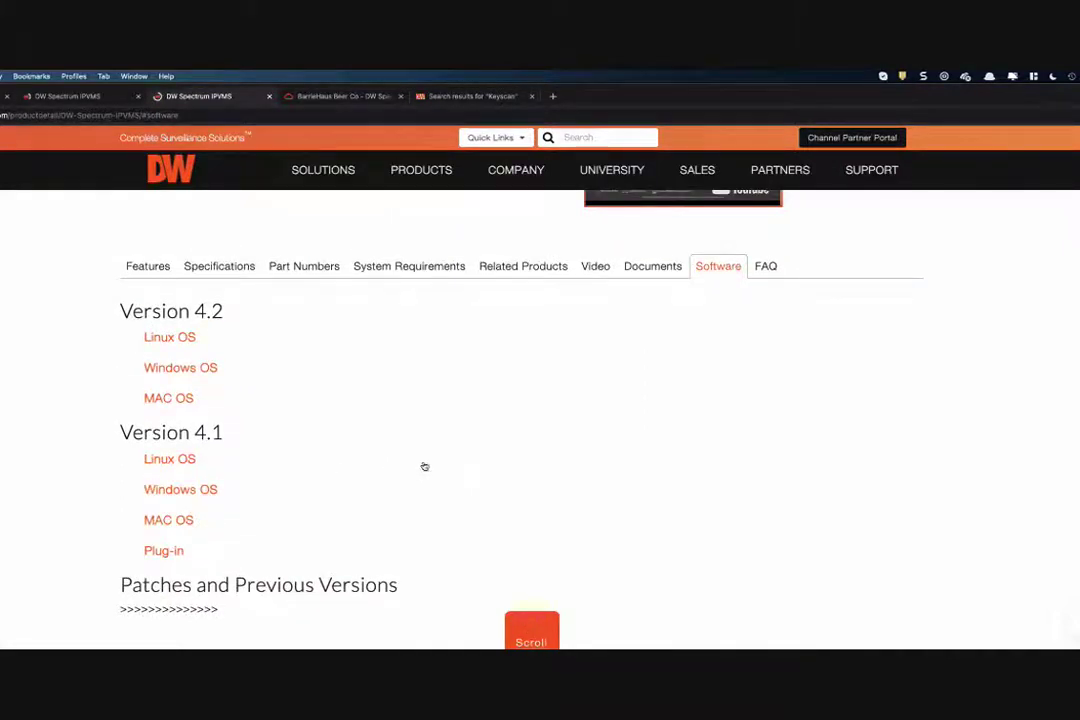
left_click(212, 337)
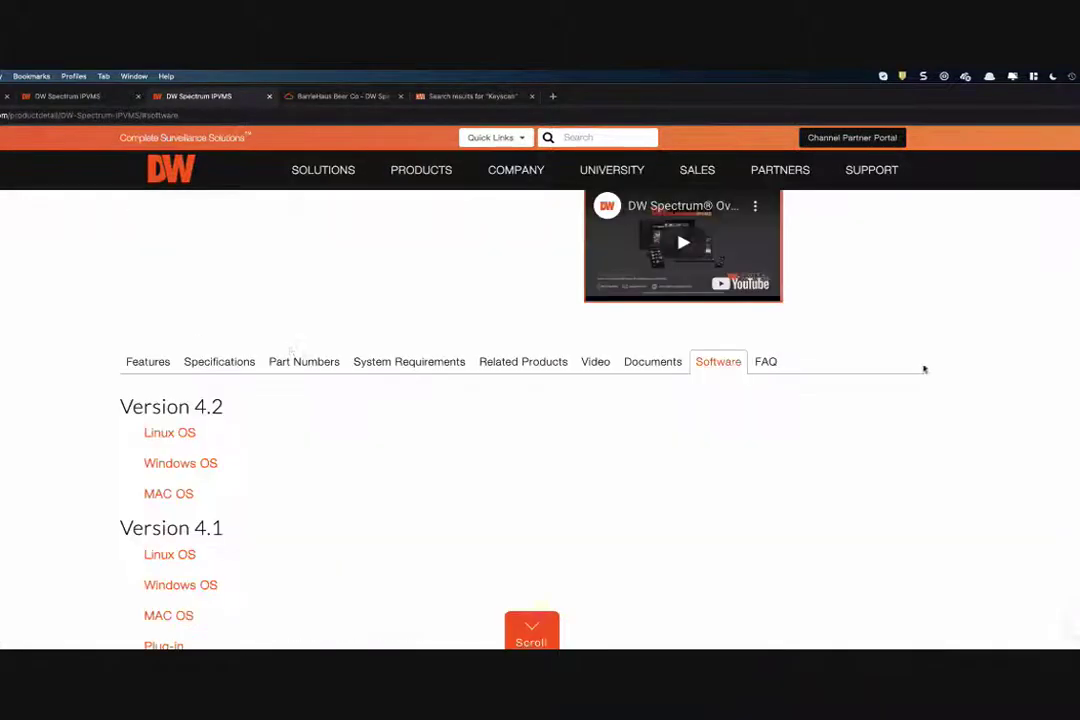
left_click(153, 368)
left_click(225, 367)
left_click(308, 369)
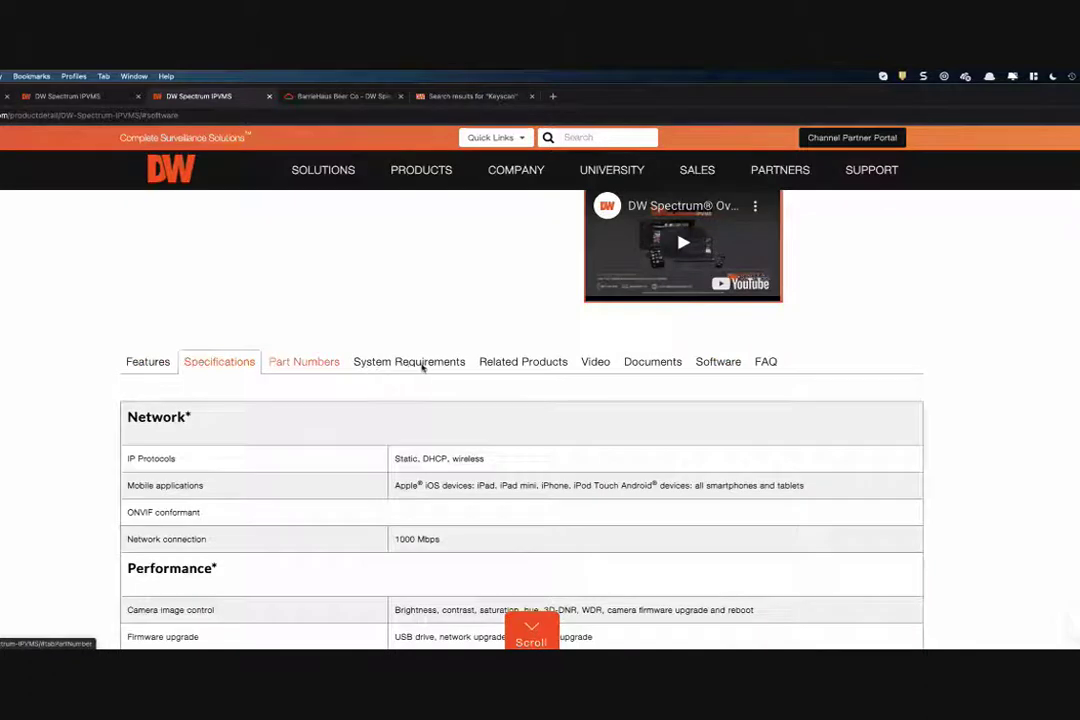
left_click(515, 366)
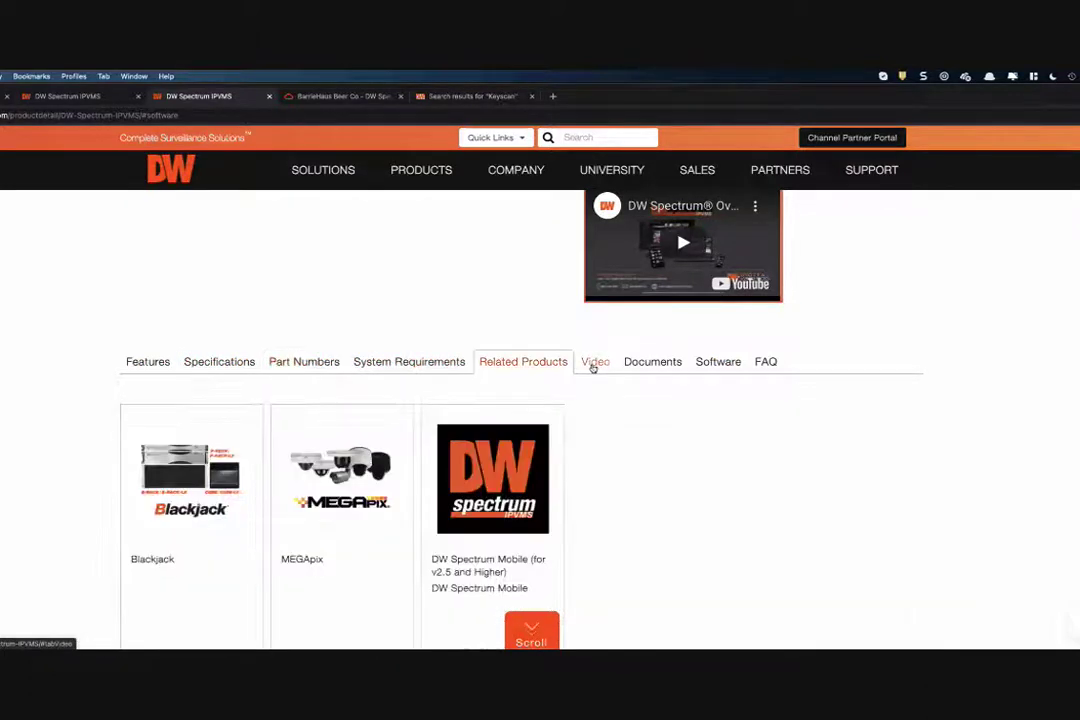
left_click(593, 366)
left_click(652, 366)
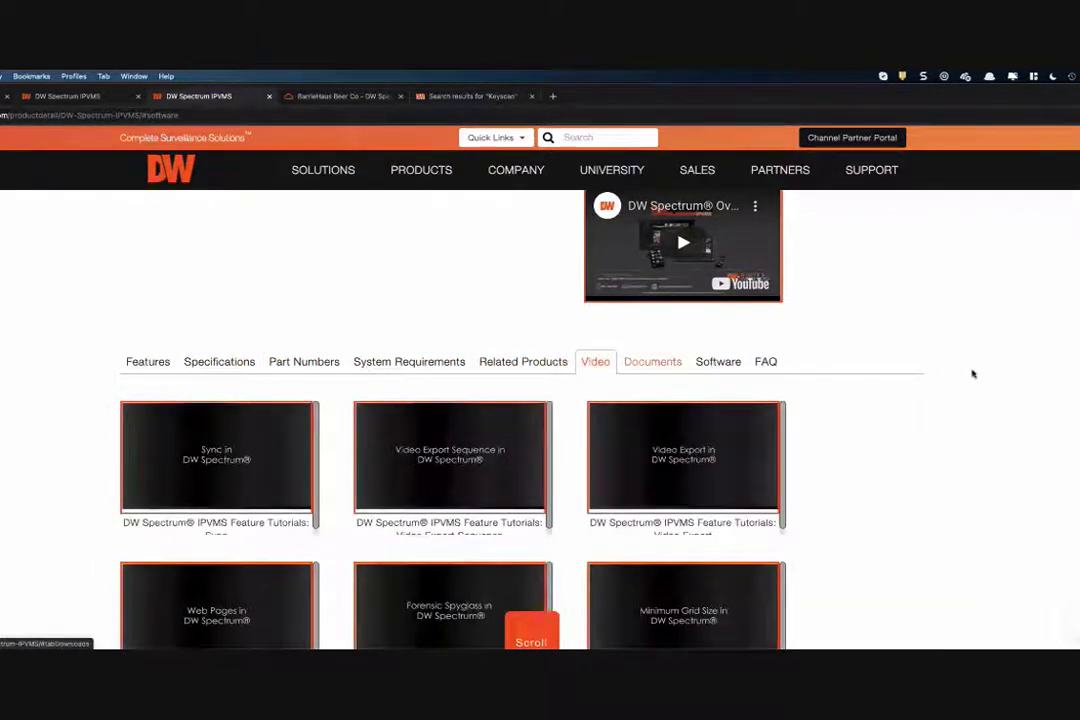
scroll(814, 327, "down", 1)
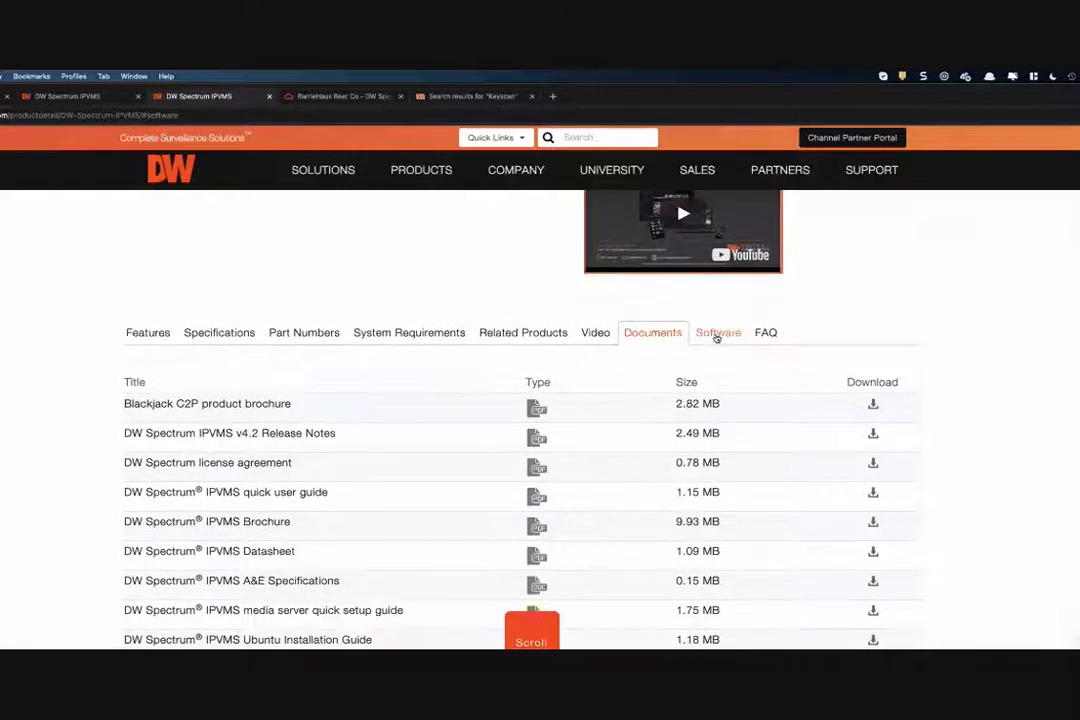
- Return to the software downloads and expand the Version 4.2 Linux OS, Windows OS and MAC OS lists to review them
left_click(715, 335)
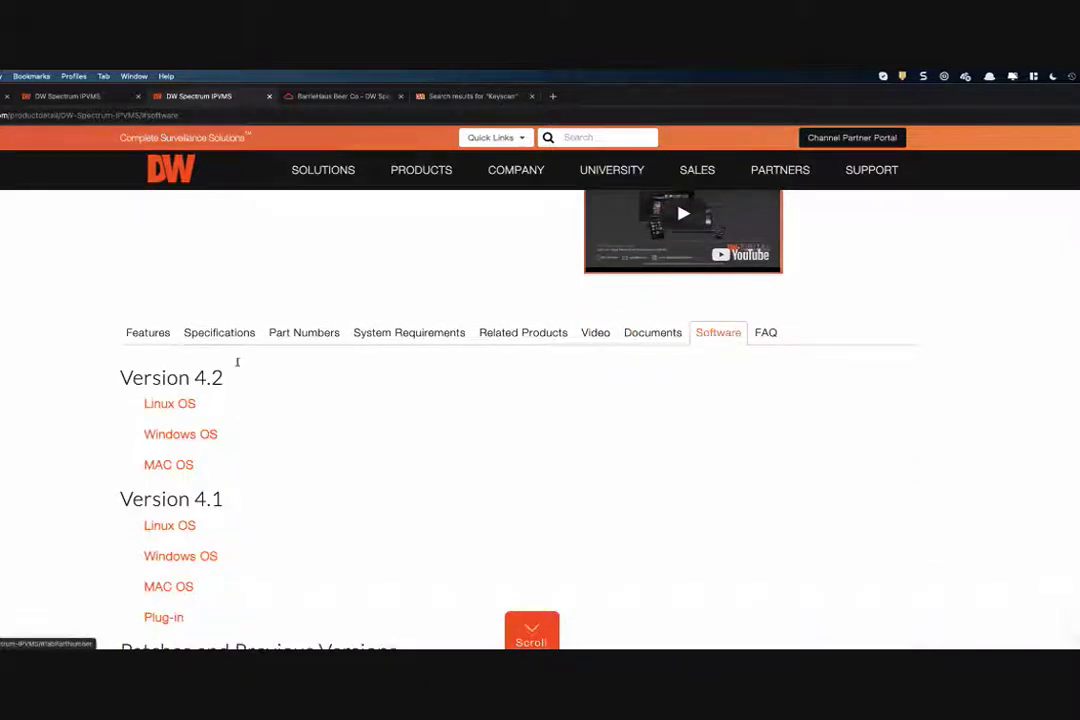
scroll(157, 344, "down", 2)
left_click(166, 296)
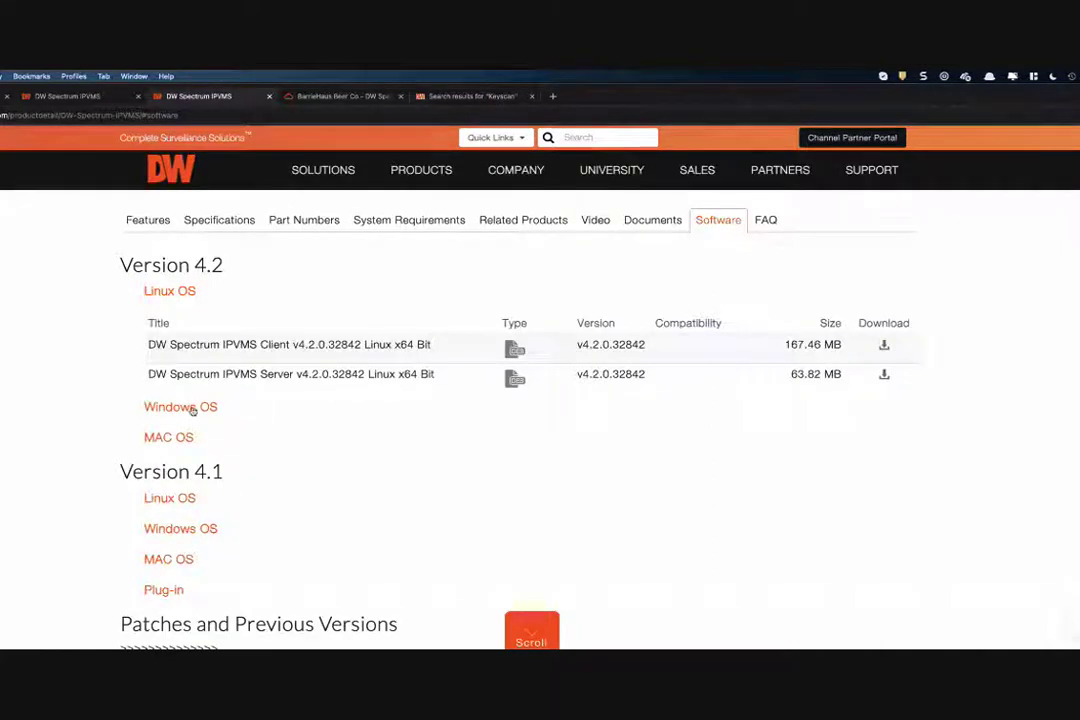
left_click(190, 409)
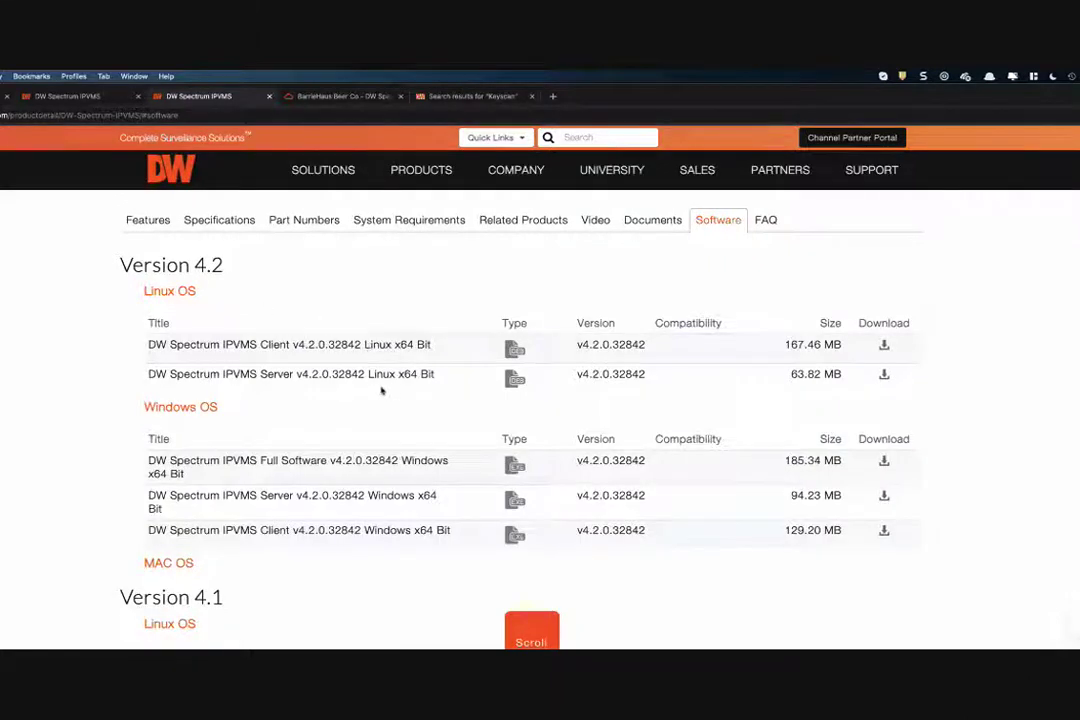
left_click(170, 566)
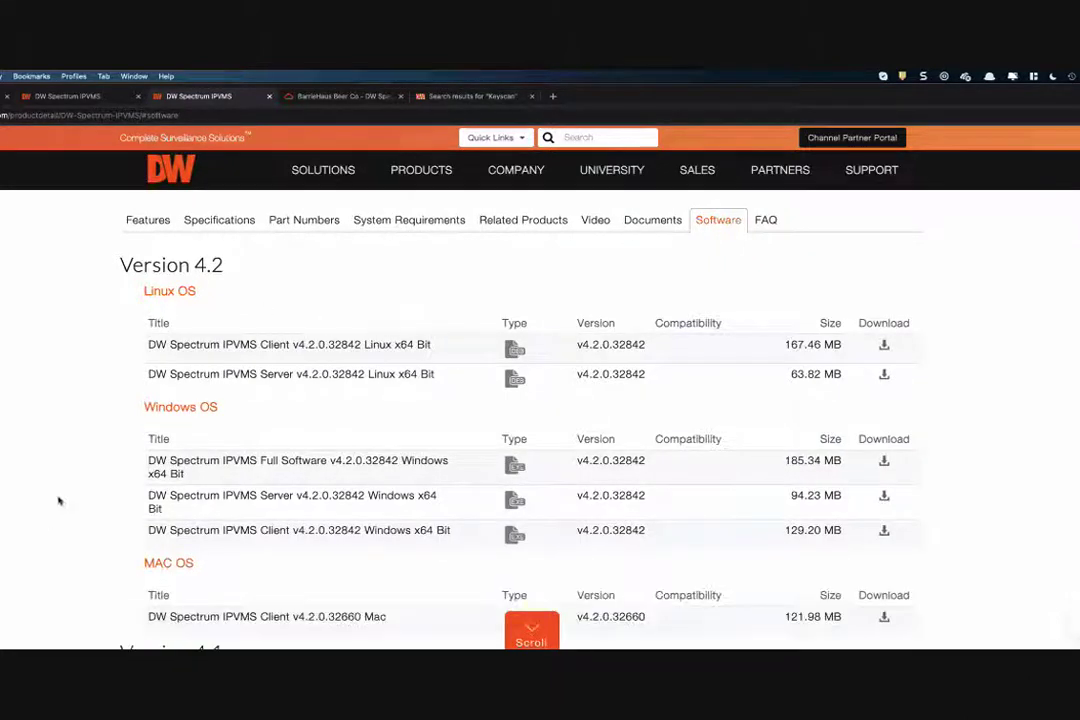
scroll(407, 503, "down", 2)
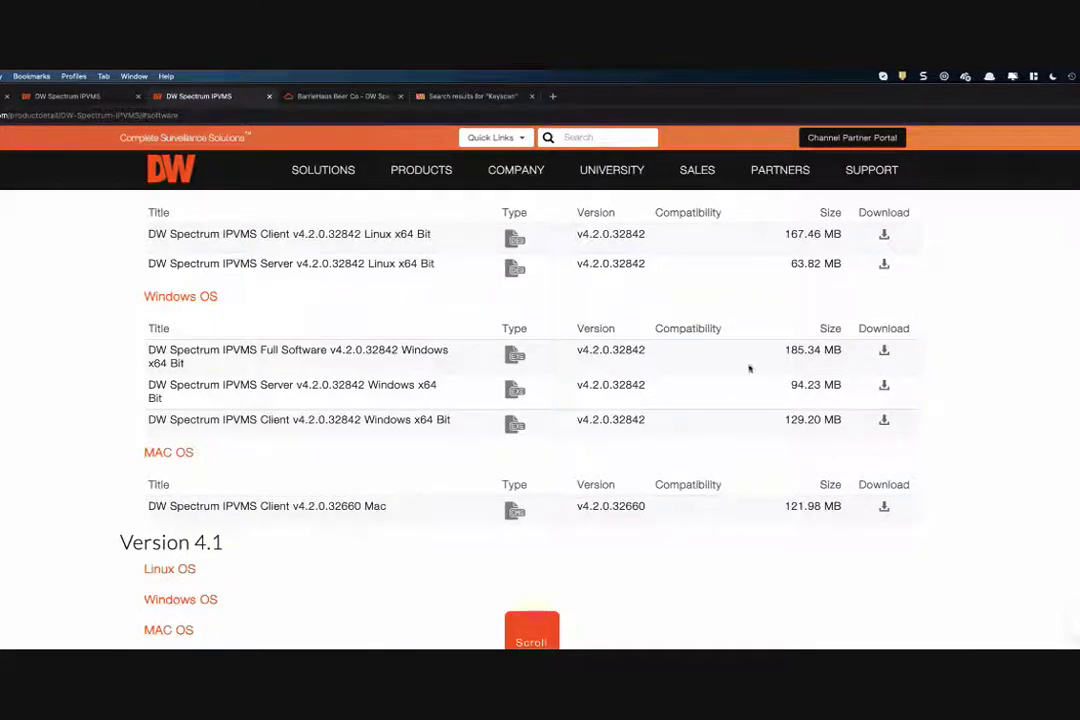
- Open the DW Spectrum download page from the BarrieHaus Beer Co web portal and compare the Windows, Ubuntu Linux and Mac OS installers
left_click(345, 97)
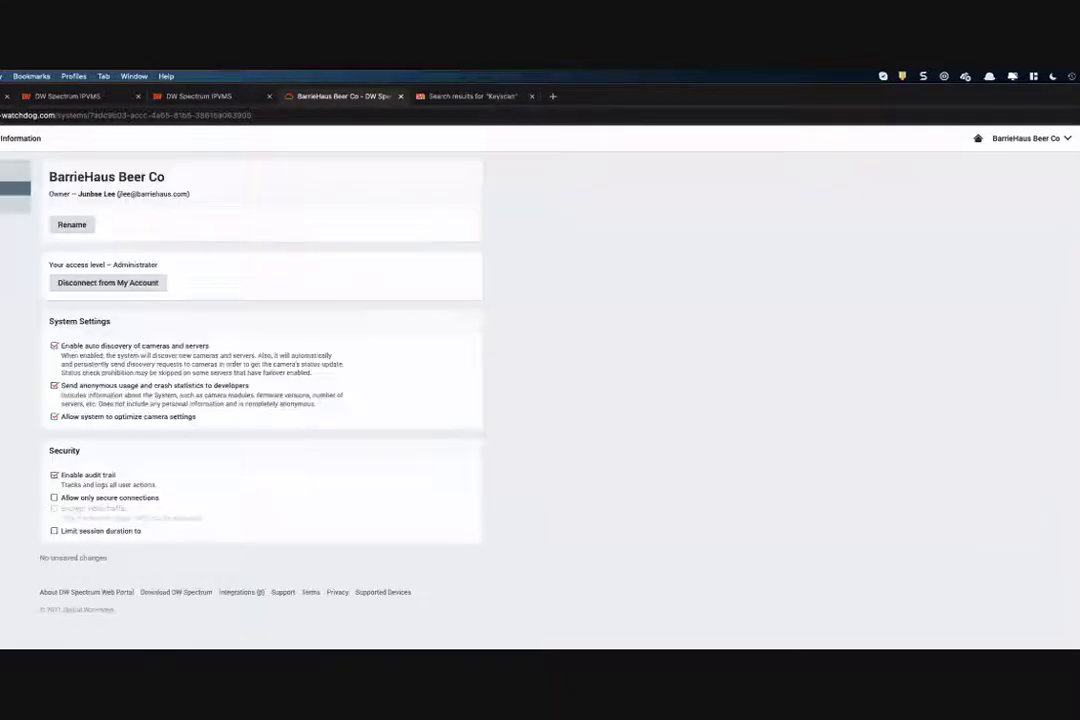
left_click(178, 593)
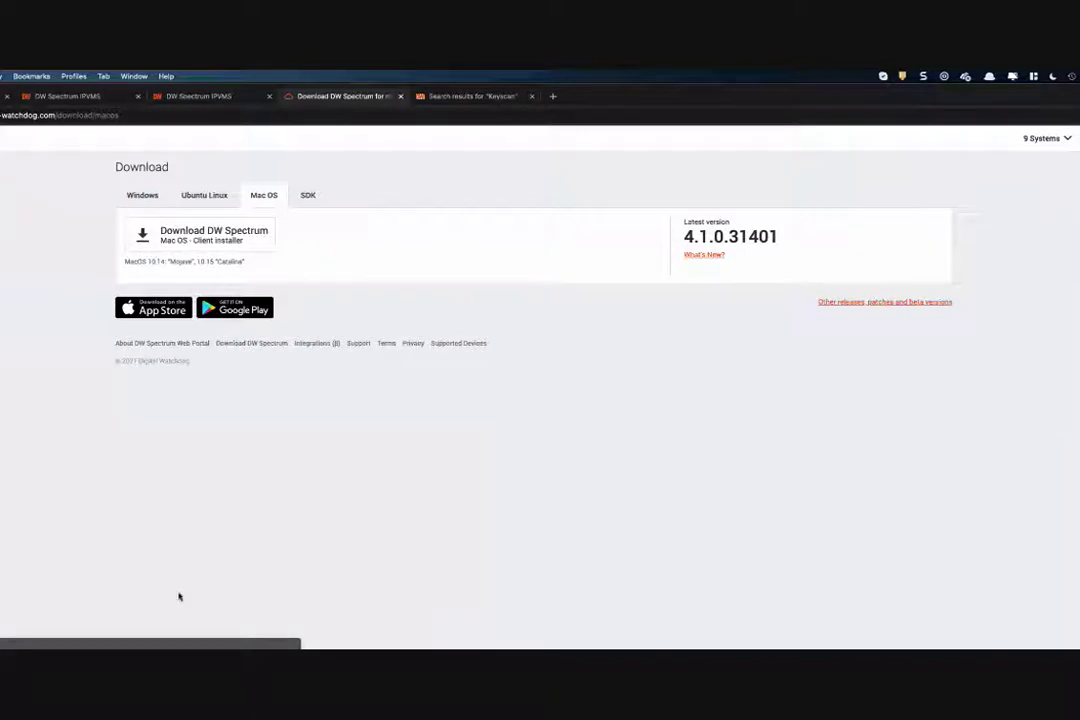
left_click(146, 197)
left_click(203, 197)
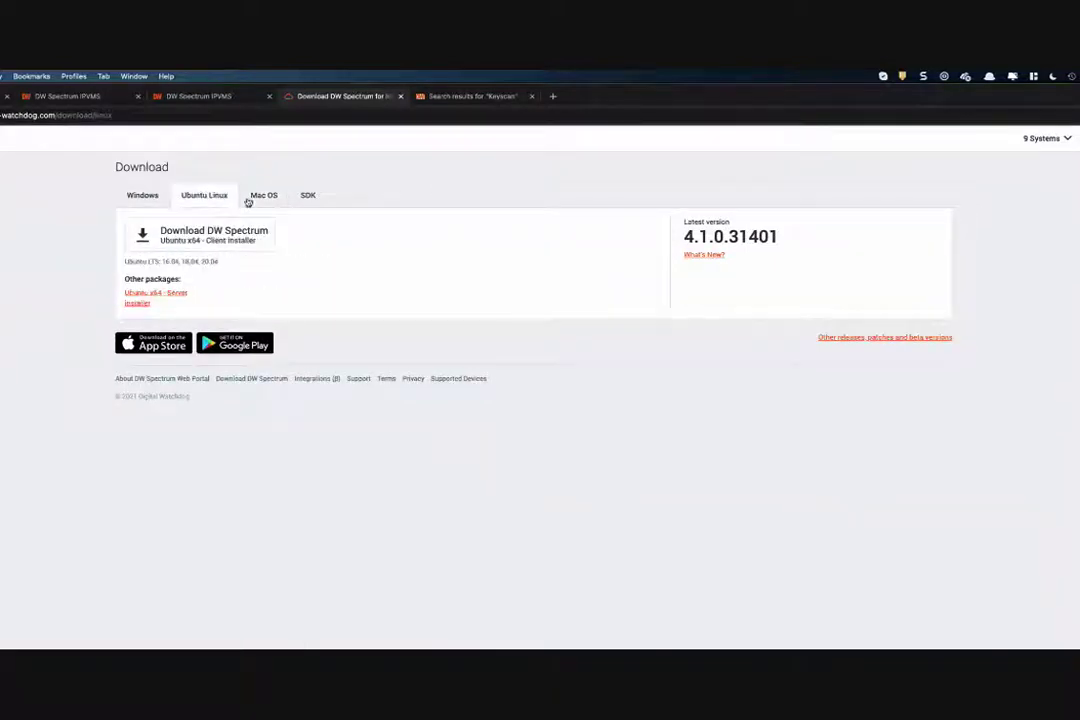
left_click(254, 198)
left_click(142, 198)
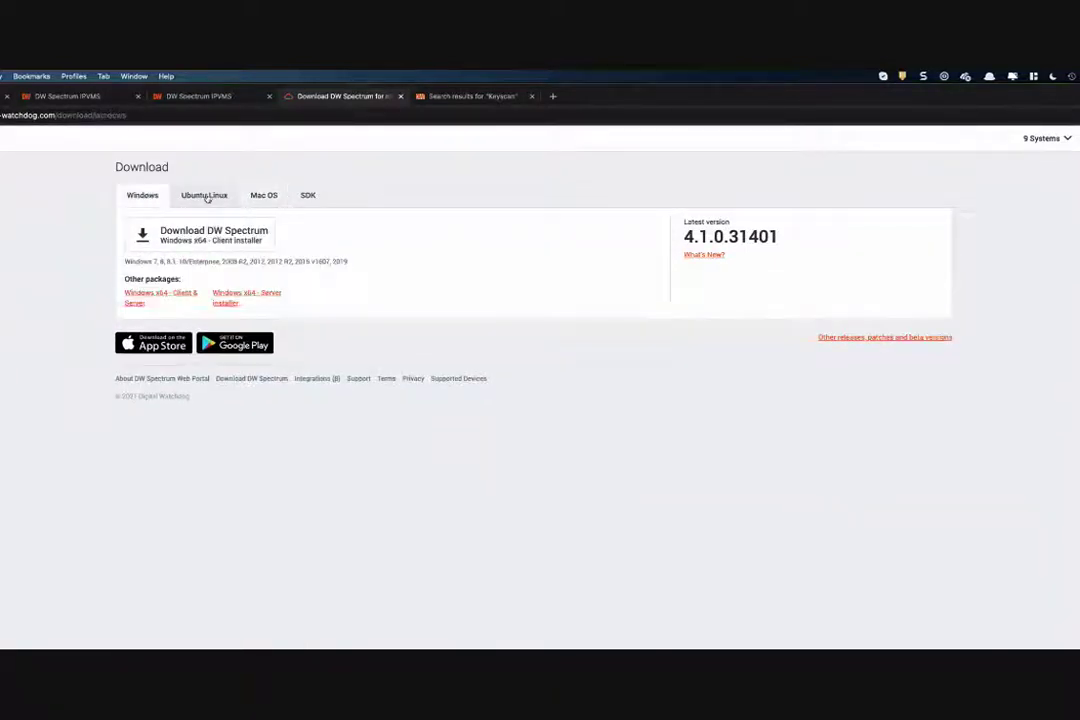
left_click(205, 197)
left_click(255, 197)
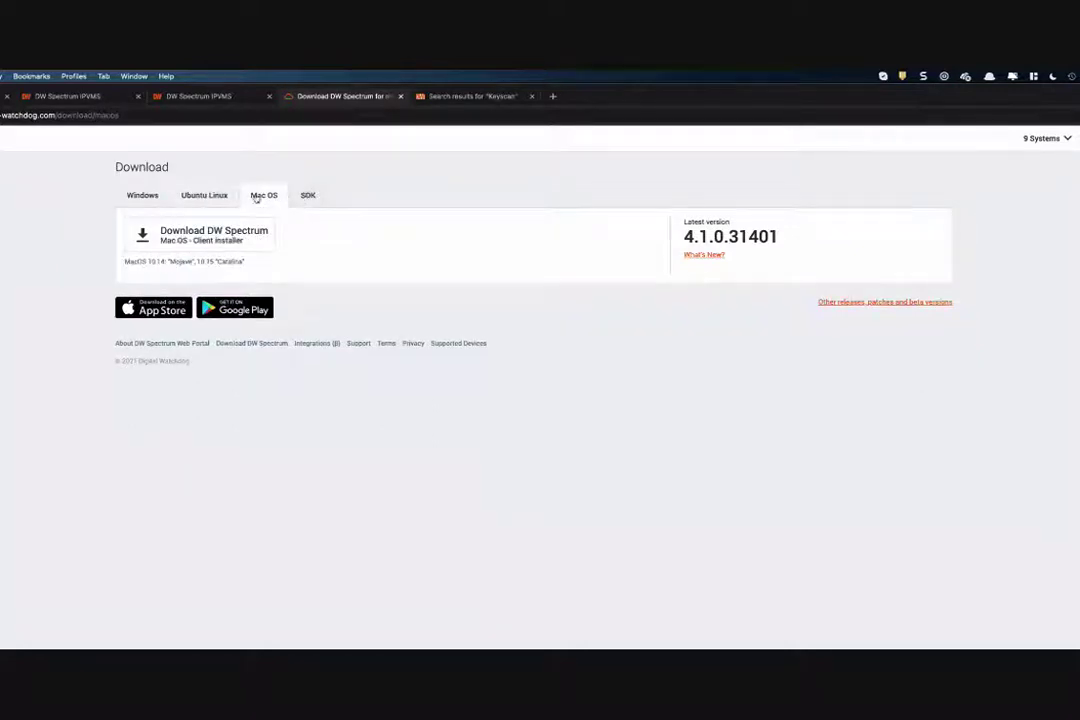
left_click(142, 197)
- Revisit the product page's Version 4.1 downloads and the Support Center's Keyscan search, ending on the product page
key("super+Tab")
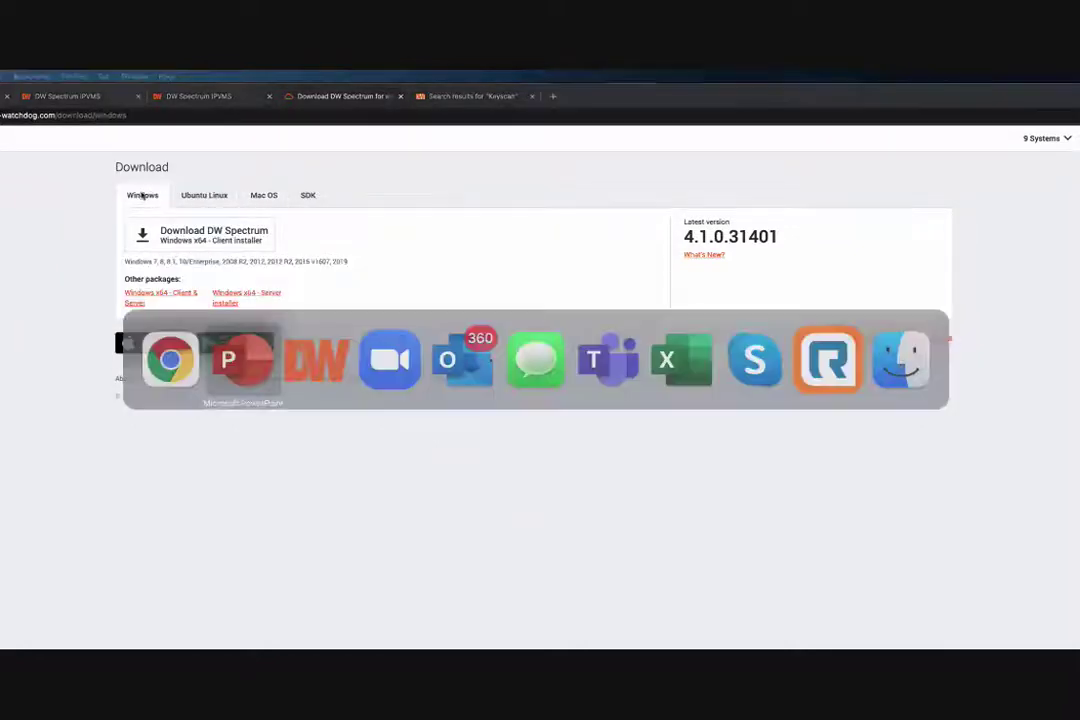
left_click(210, 100)
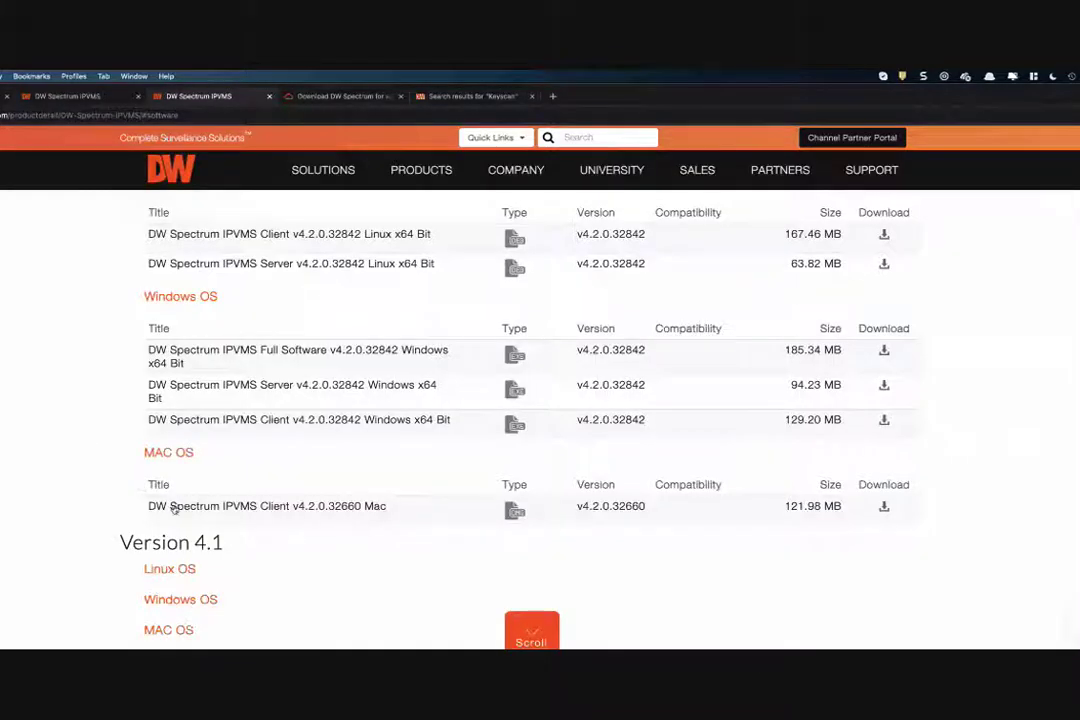
scroll(239, 506, "down", 3)
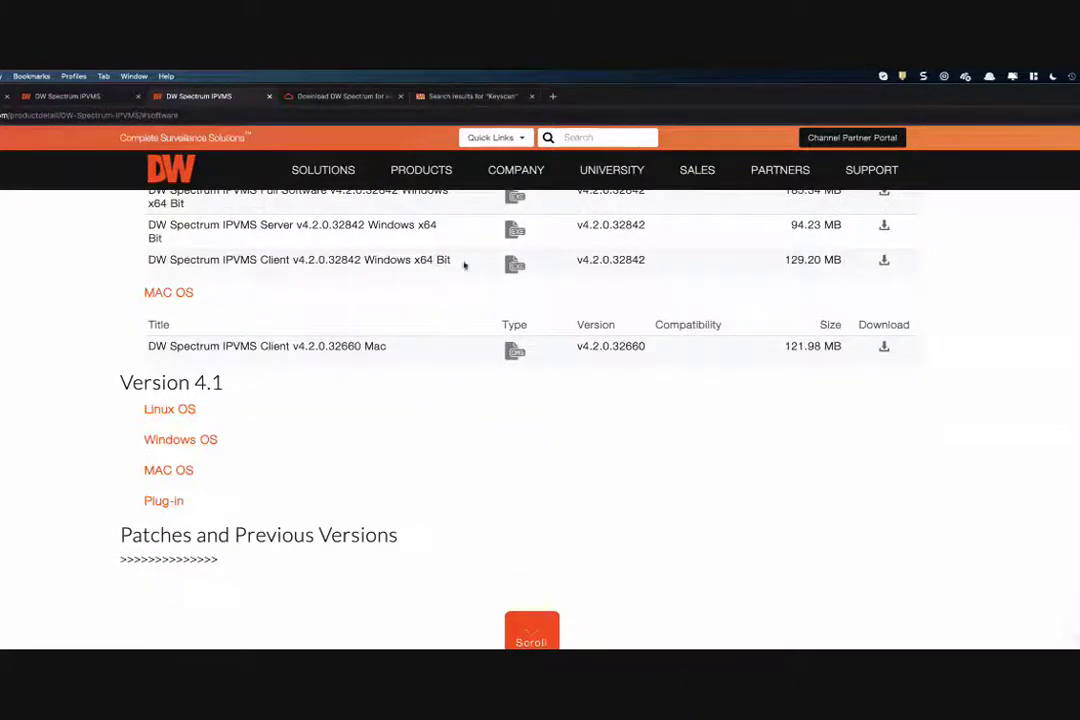
left_click(470, 96)
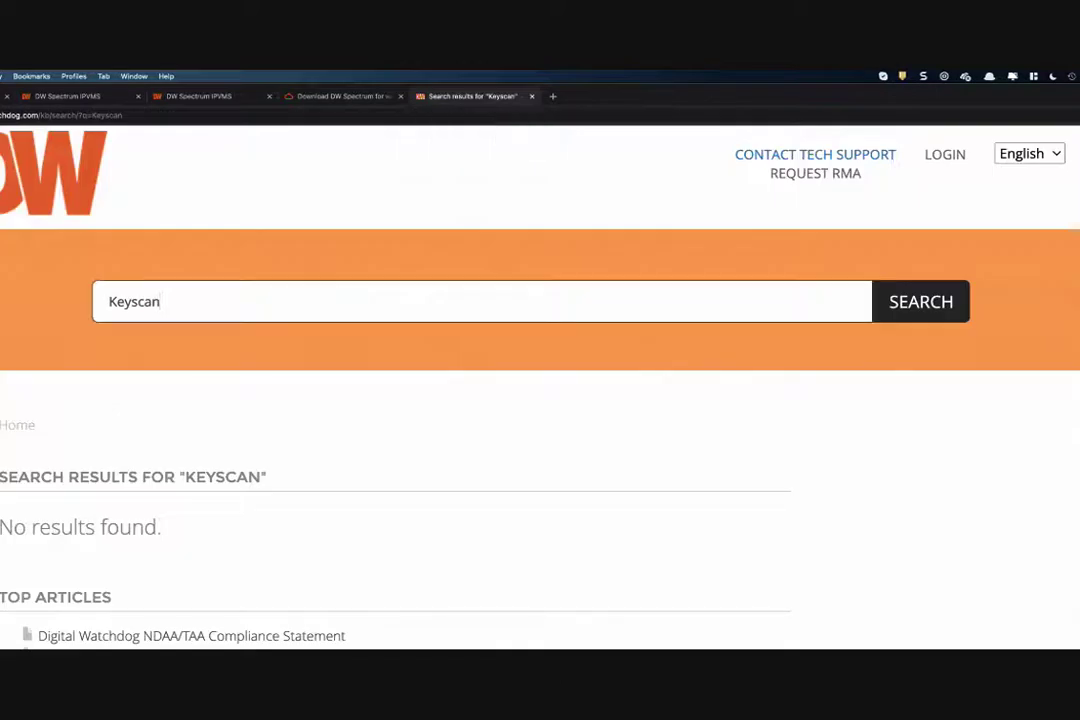
key("super+Tab")
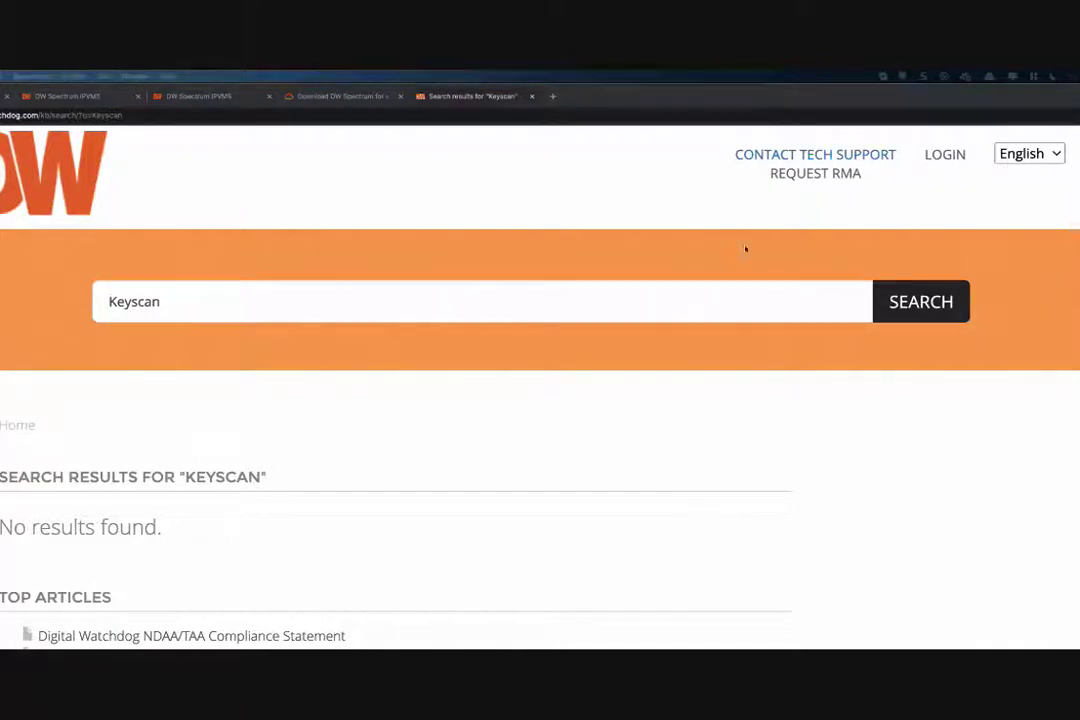
left_click(333, 97)
left_click(195, 96)
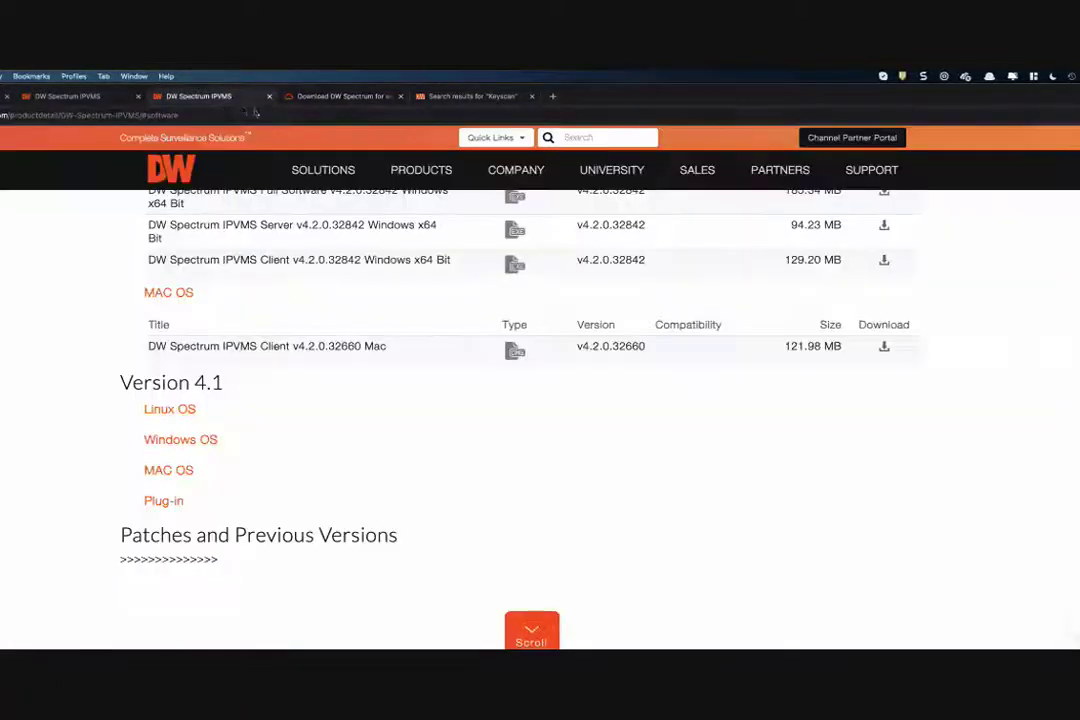
- Filter the Supported Devices list by Digital Watchdog and view the details of the DWC-MB421D and DWC-MB421TIR cameras
left_click(77, 96)
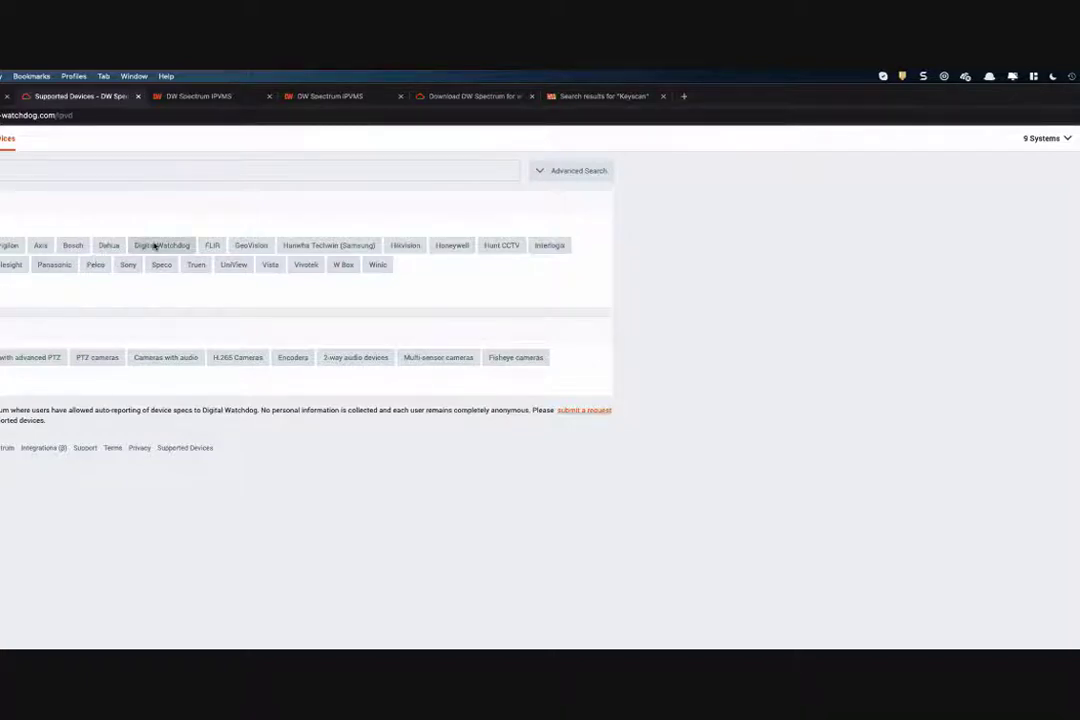
left_click(380, 342)
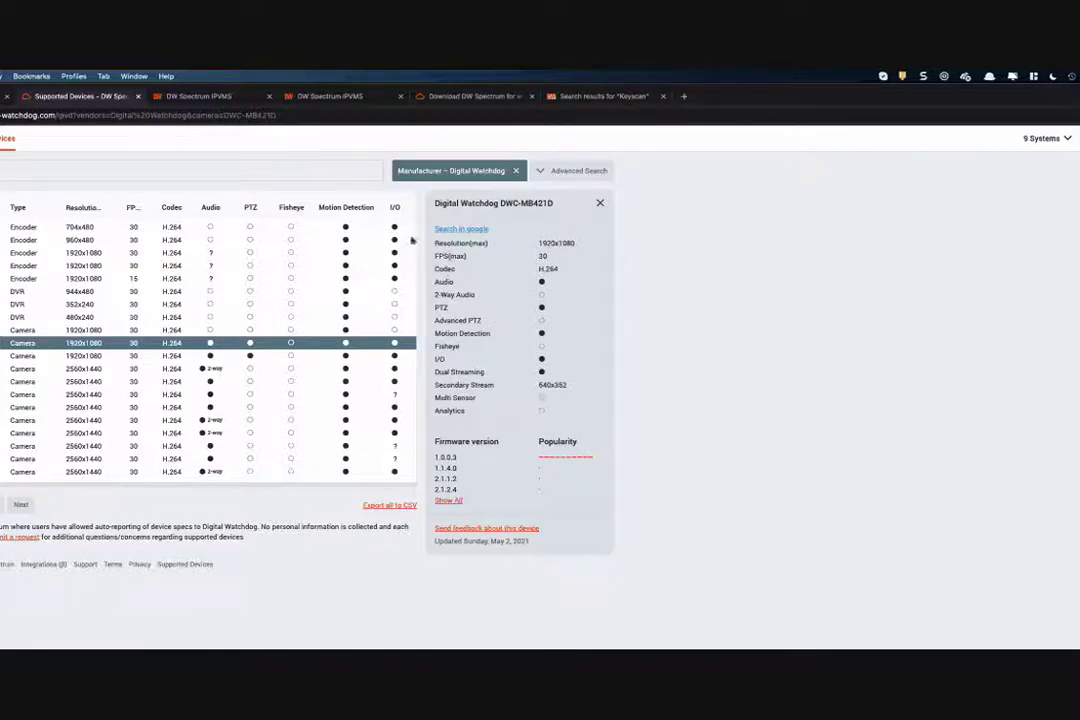
left_click(250, 355)
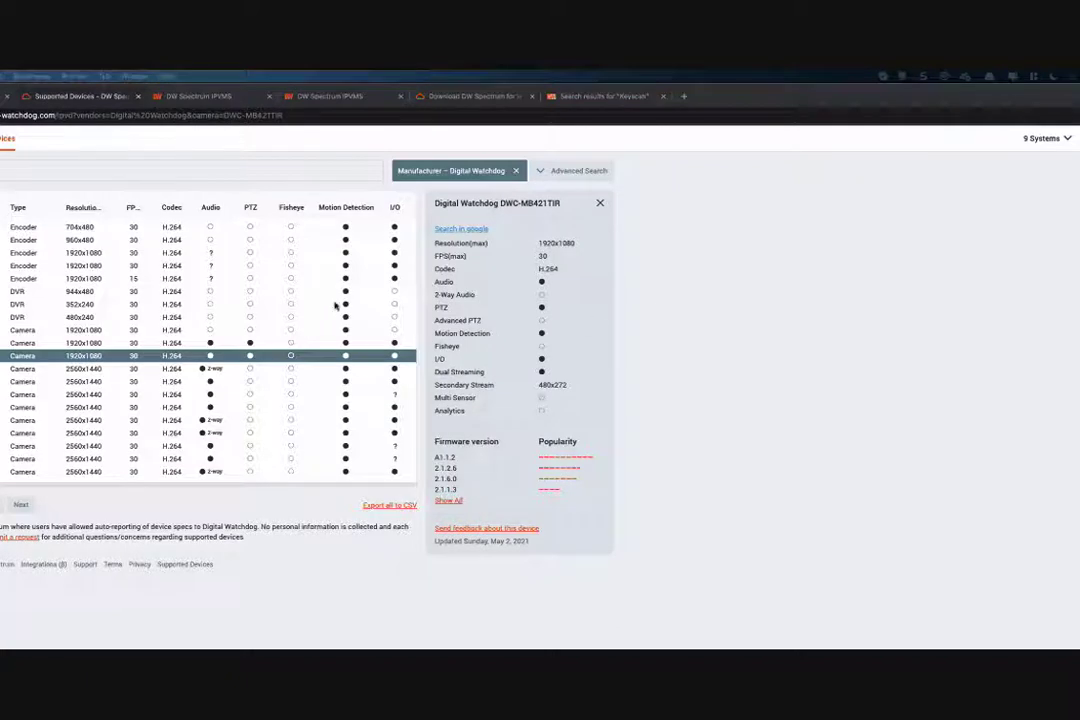
- Open the Compressor encoders from the Digital Watchdog website's IP products and review the DW-ENHD16 16-channel encoder page
left_click(213, 98)
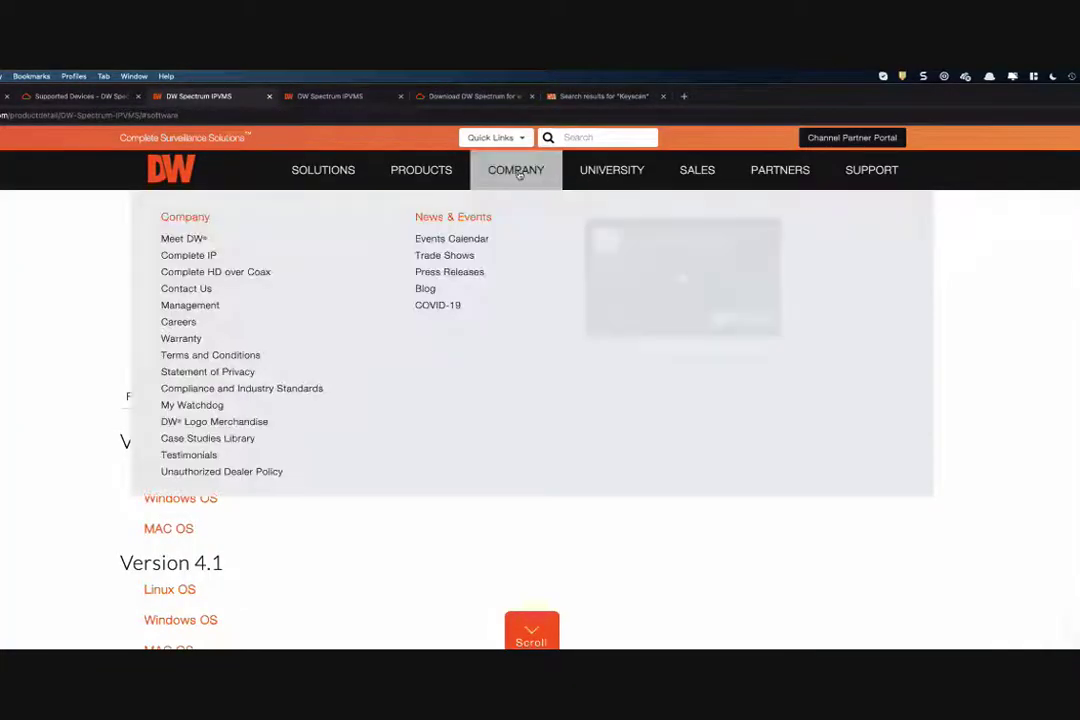
mouse_move(436, 176)
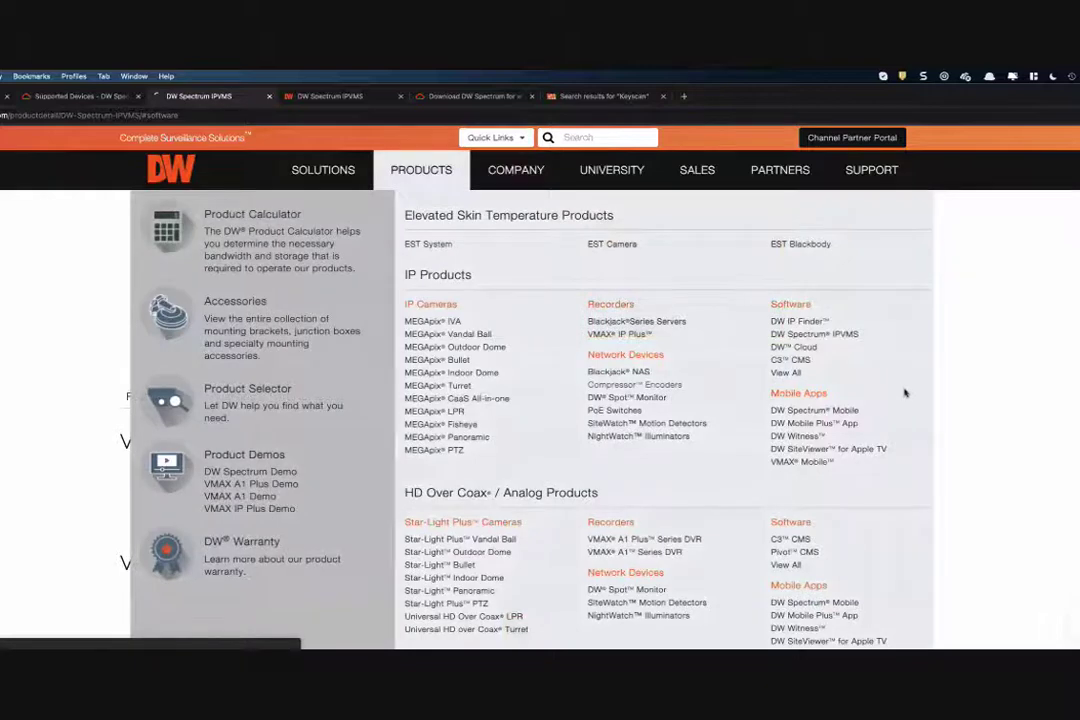
left_click(766, 333)
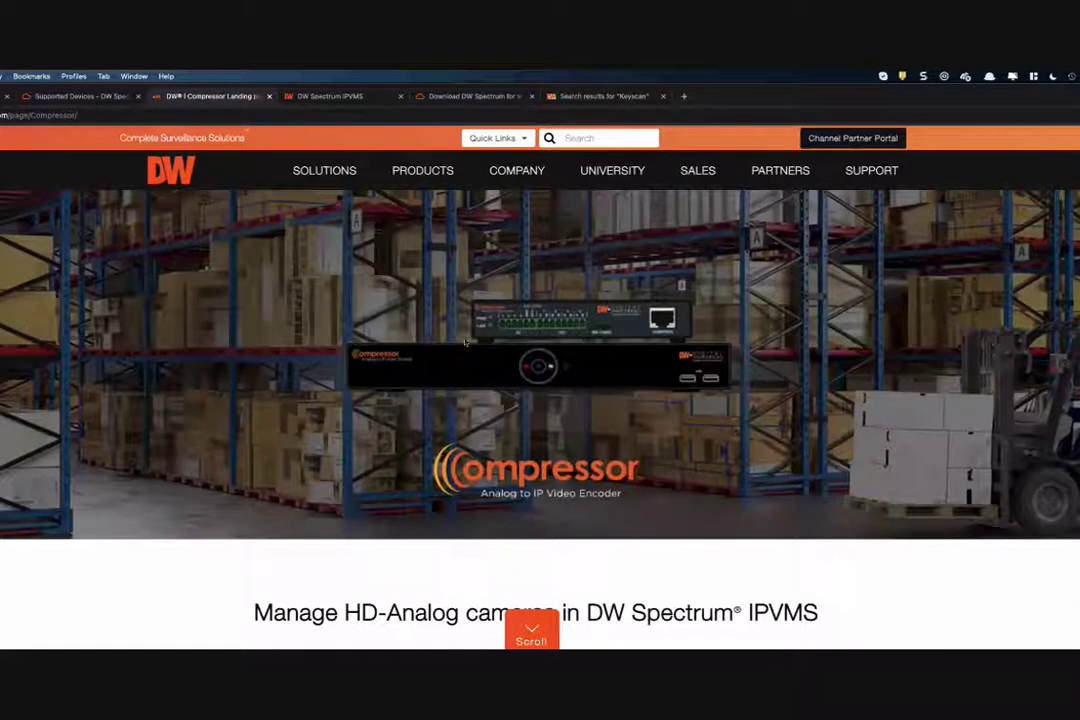
scroll(220, 420, "down", 1)
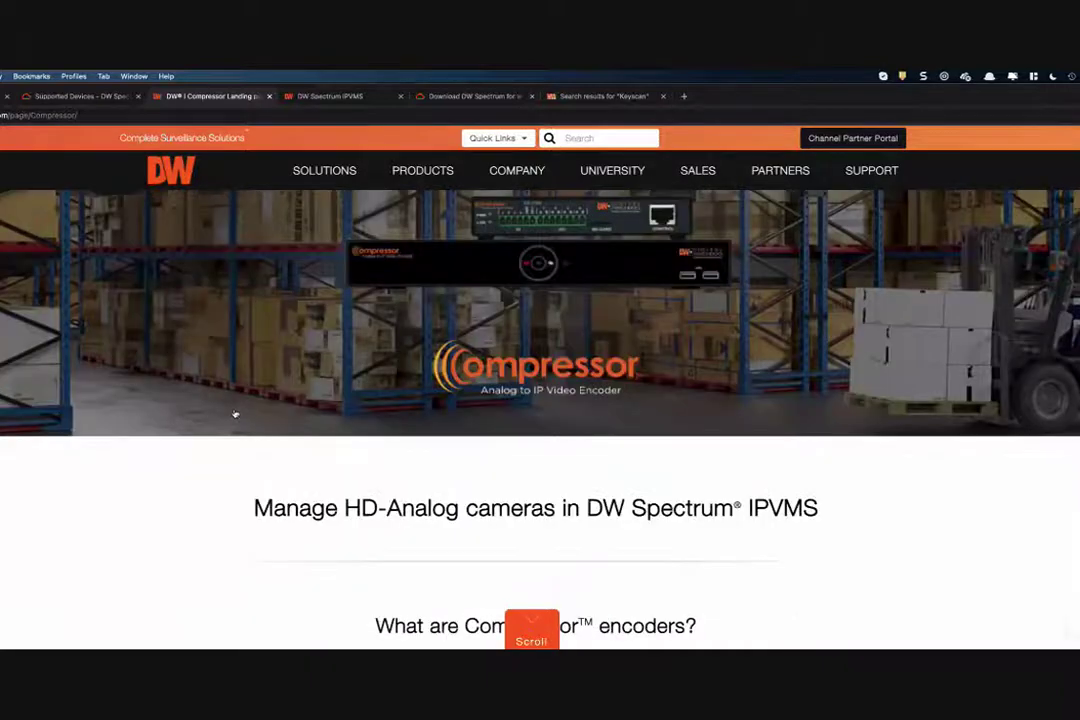
left_click(235, 414)
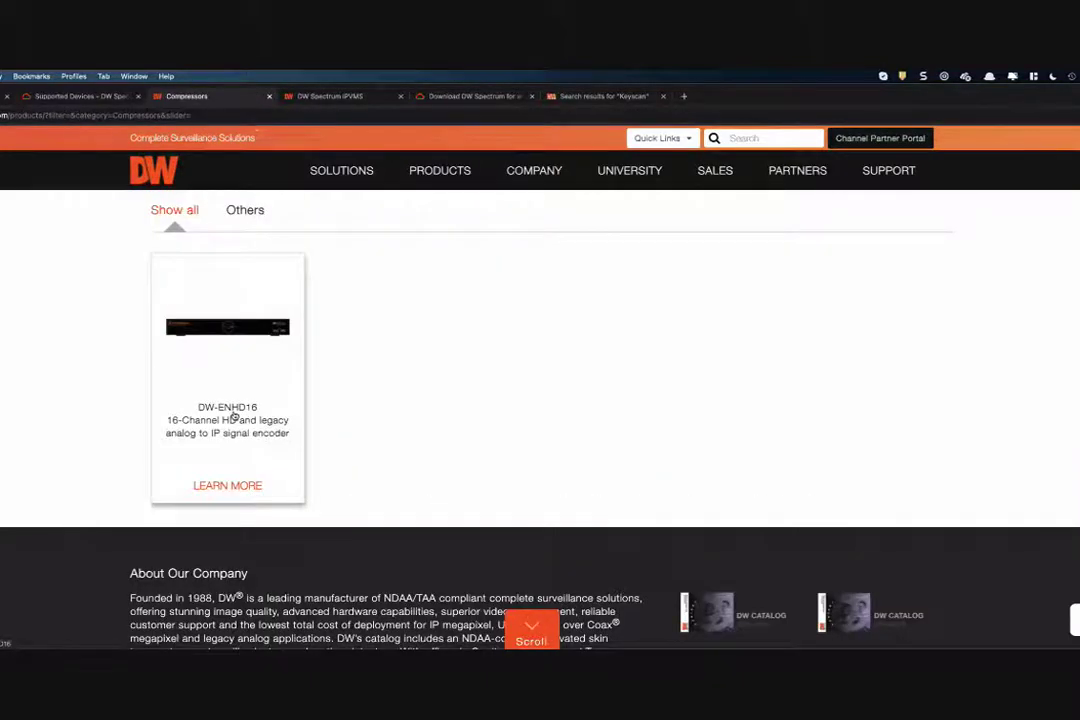
left_click(233, 414)
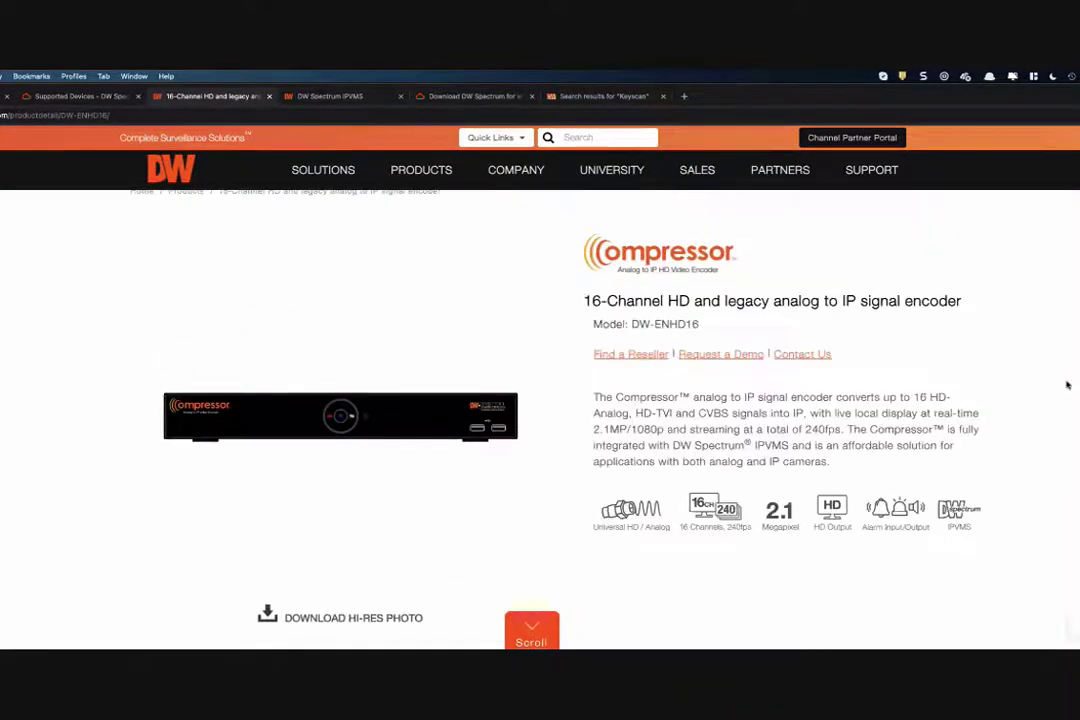
scroll(1067, 385, "down", 1)
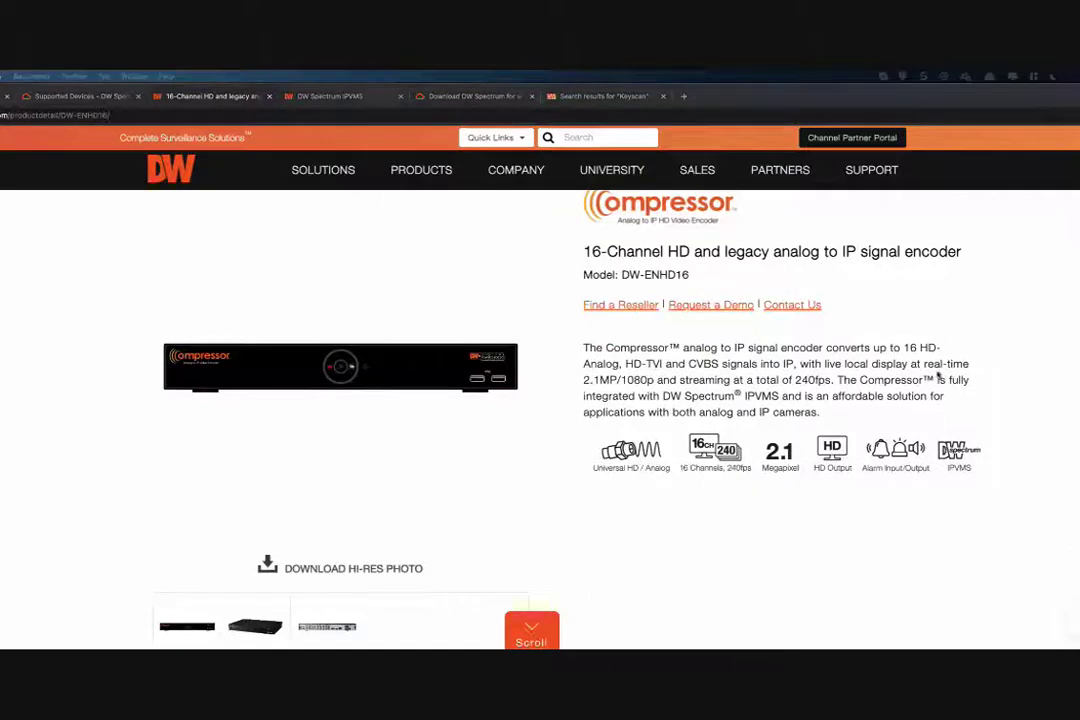